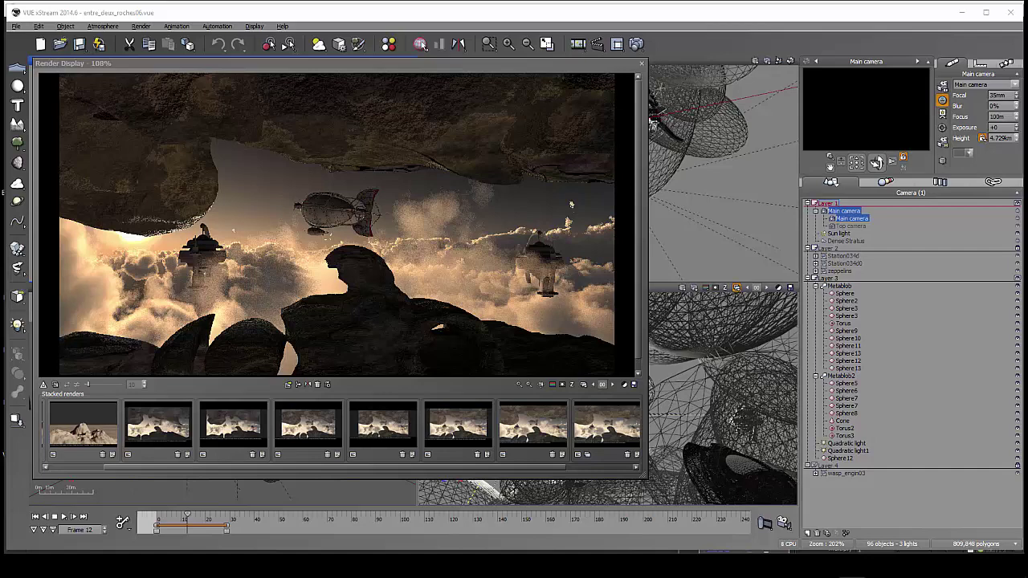
Move the render display slightly down, then open the render options and reposition their dialog over it.
left_click_drag(373, 63, 373, 64)
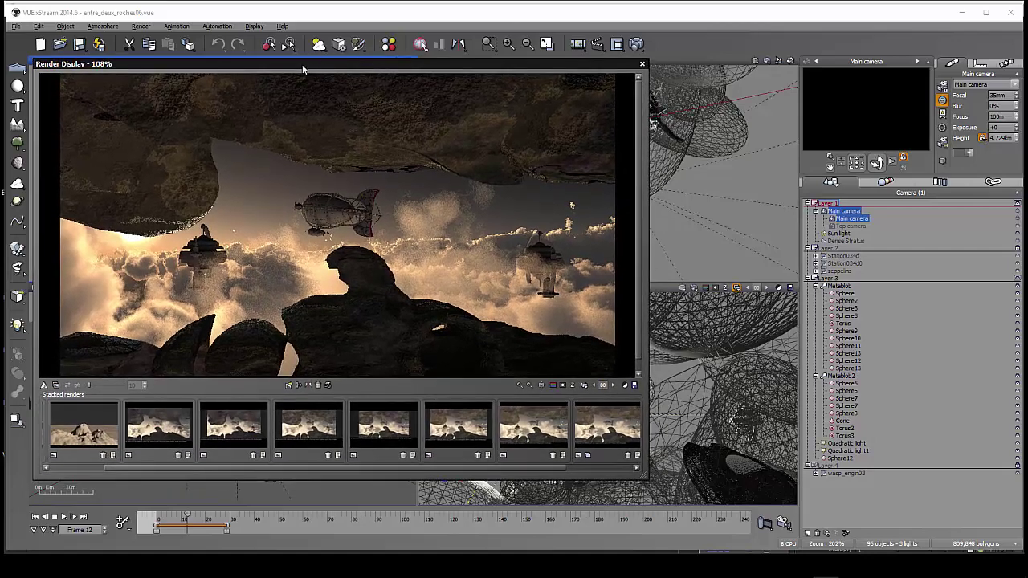
left_click_drag(302, 70, 321, 77)
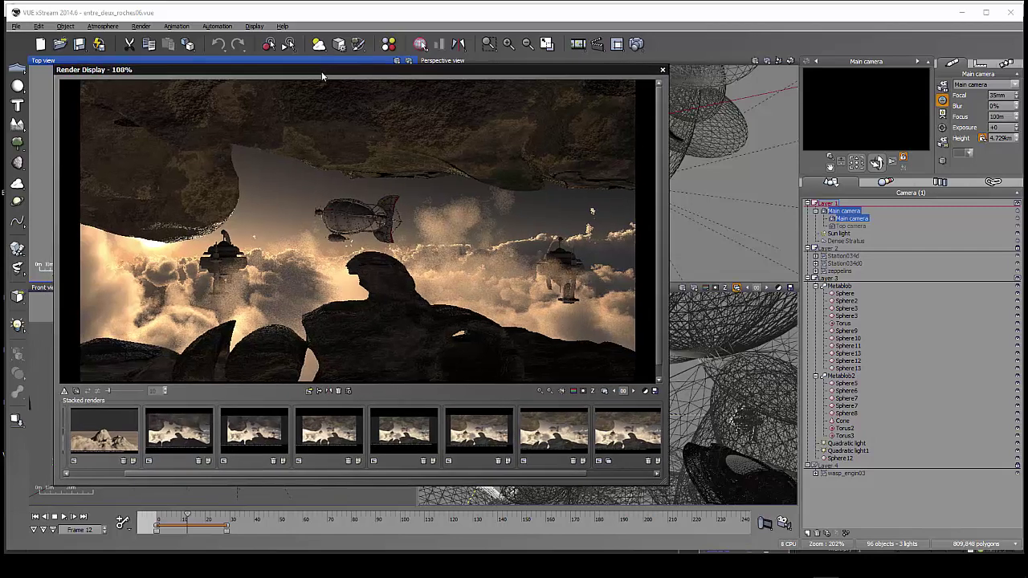
left_click(141, 25)
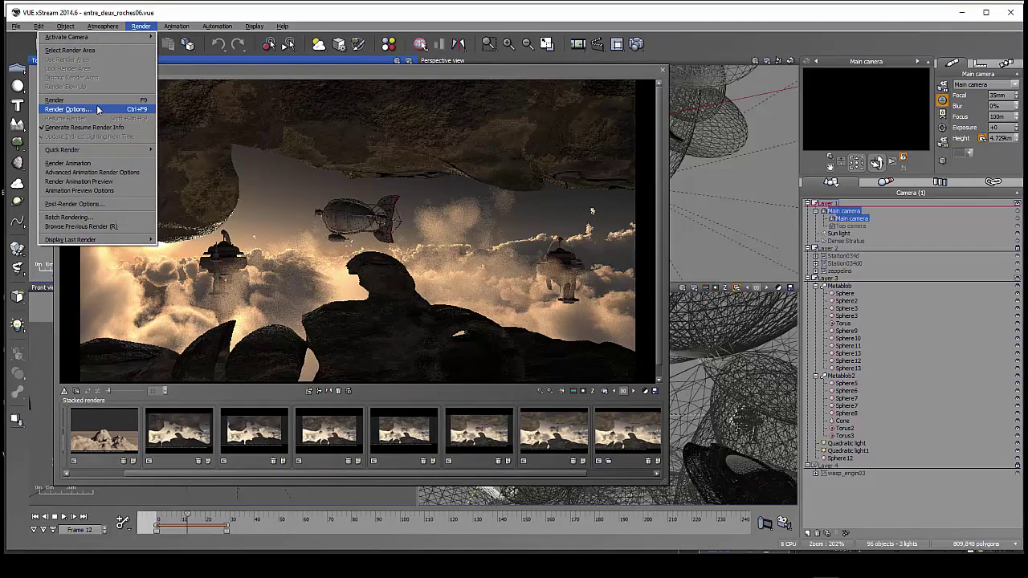
left_click(99, 109)
left_click_drag(305, 156, 275, 125)
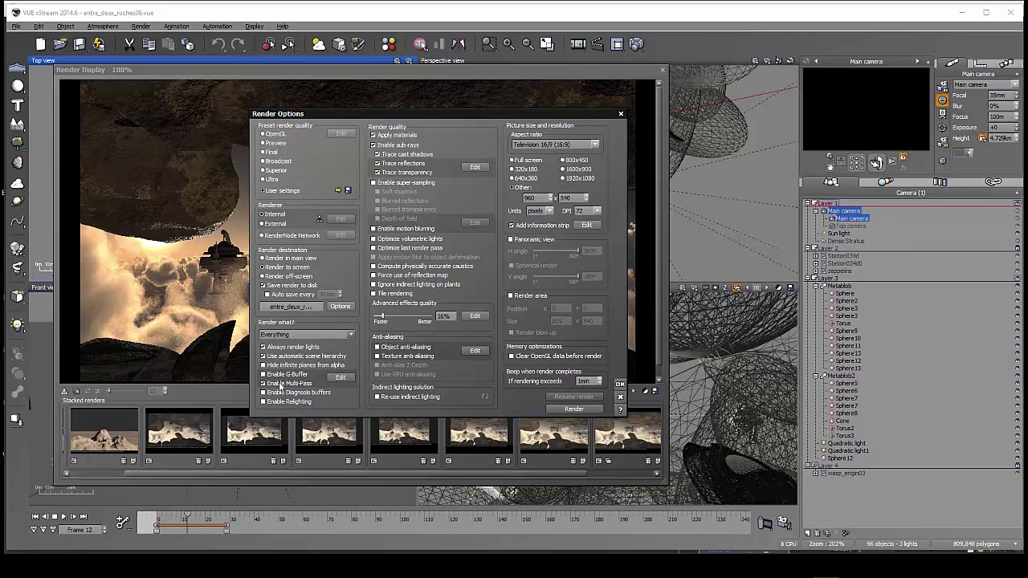
Open the multi-pass options and expand the rendering components and extra components to review the available passes.
left_click(340, 379)
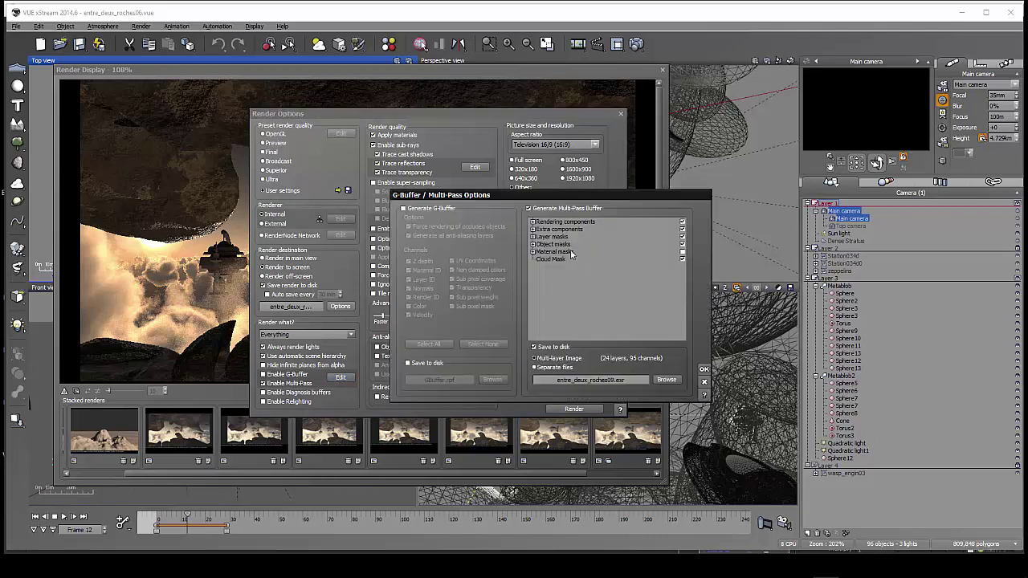
left_click(533, 222)
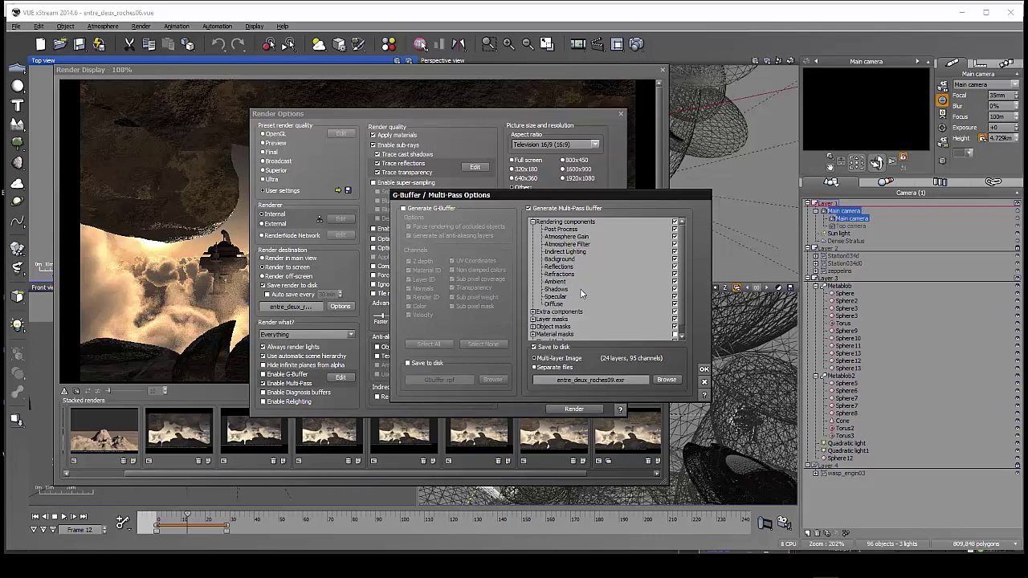
left_click_drag(572, 194, 548, 151)
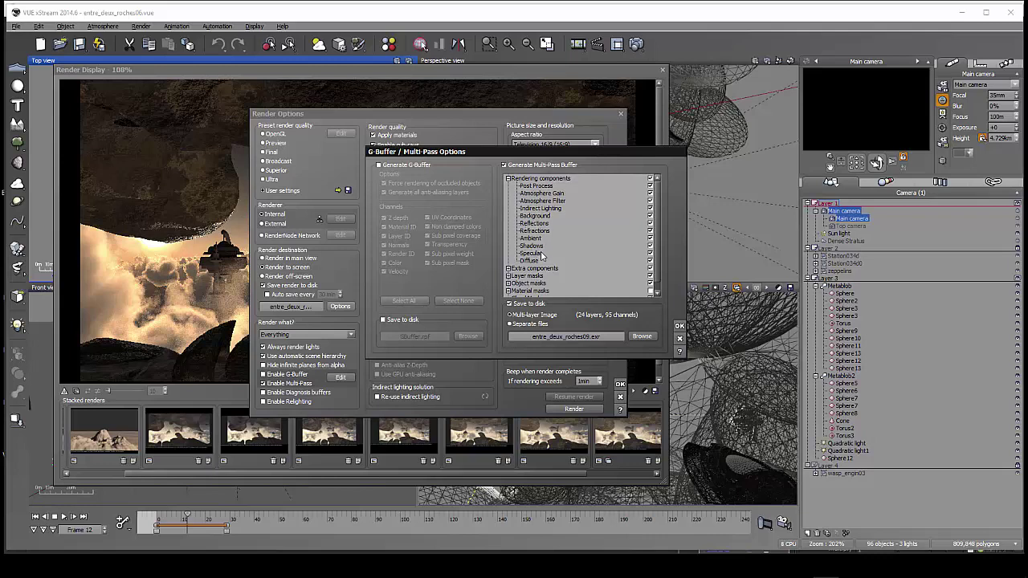
left_click(508, 269)
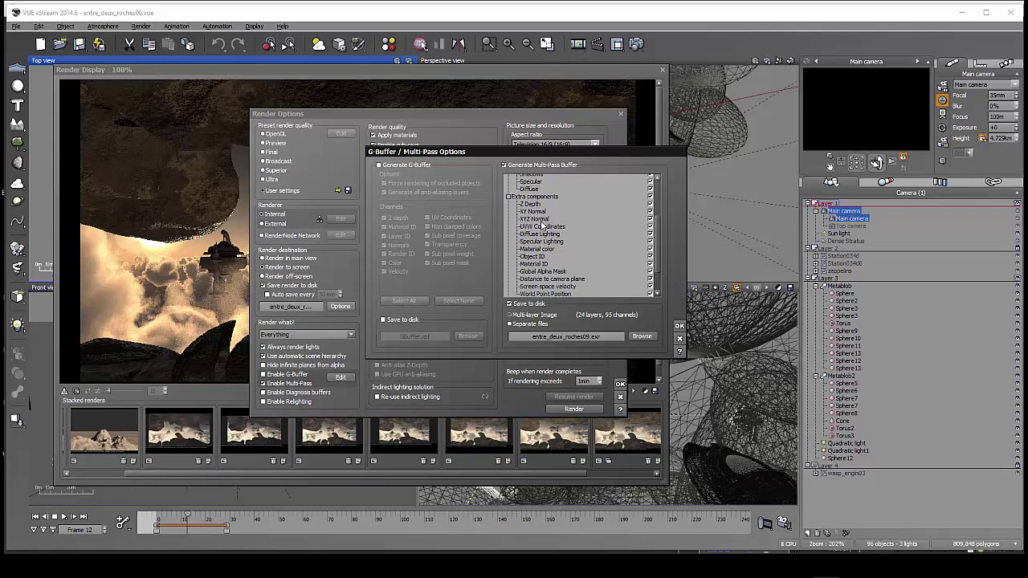
scroll(543, 226, "down", 1)
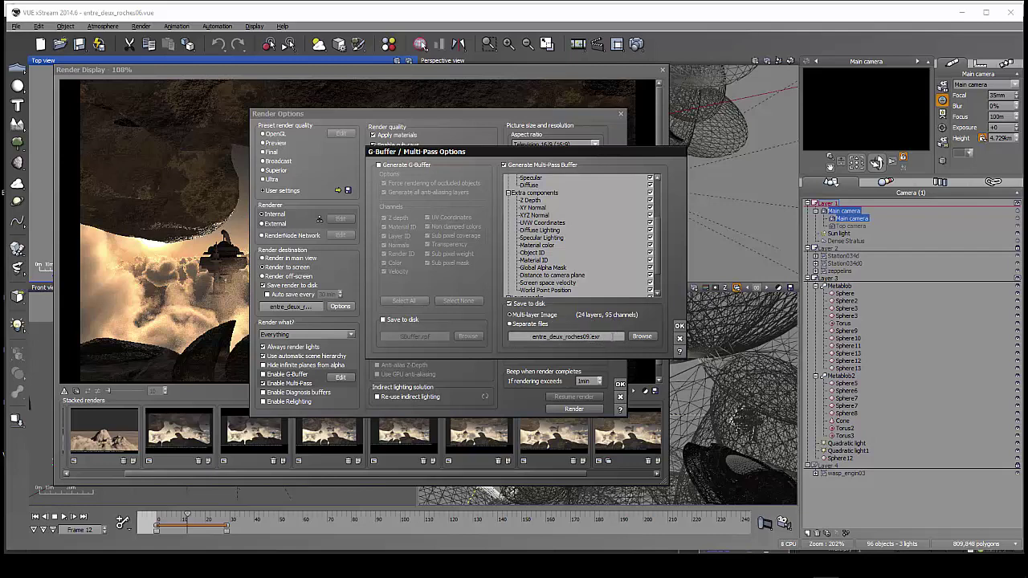
Check which file formats the multi-pass output can be saved in, cancel the file selection and accept the multi-pass options.
left_click(641, 336)
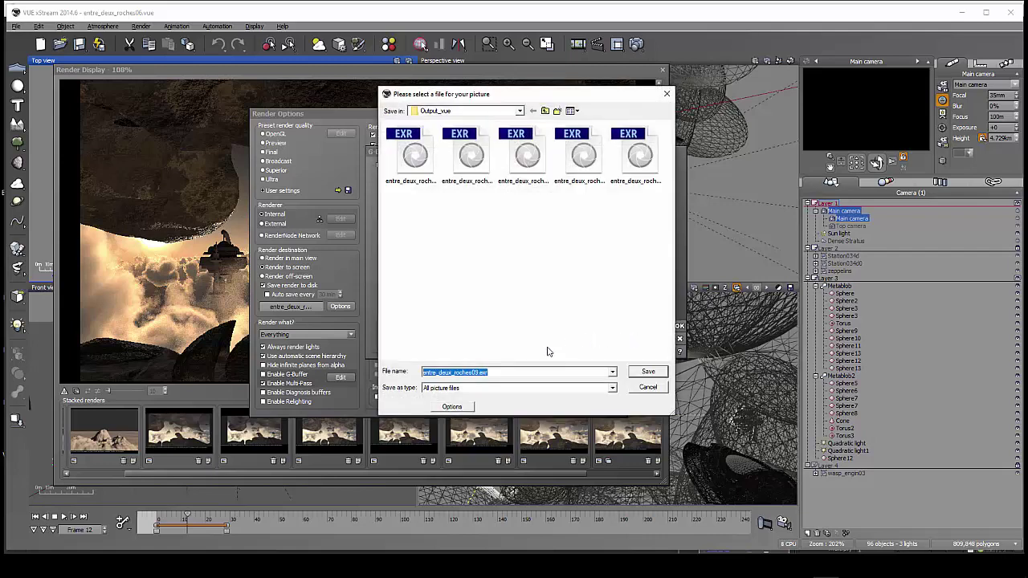
left_click(493, 389)
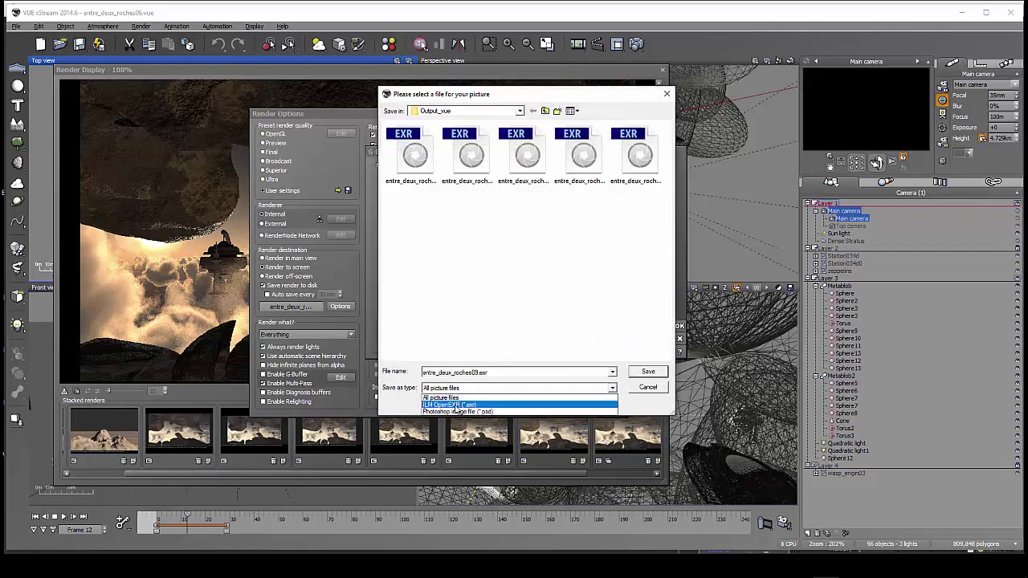
left_click(647, 389)
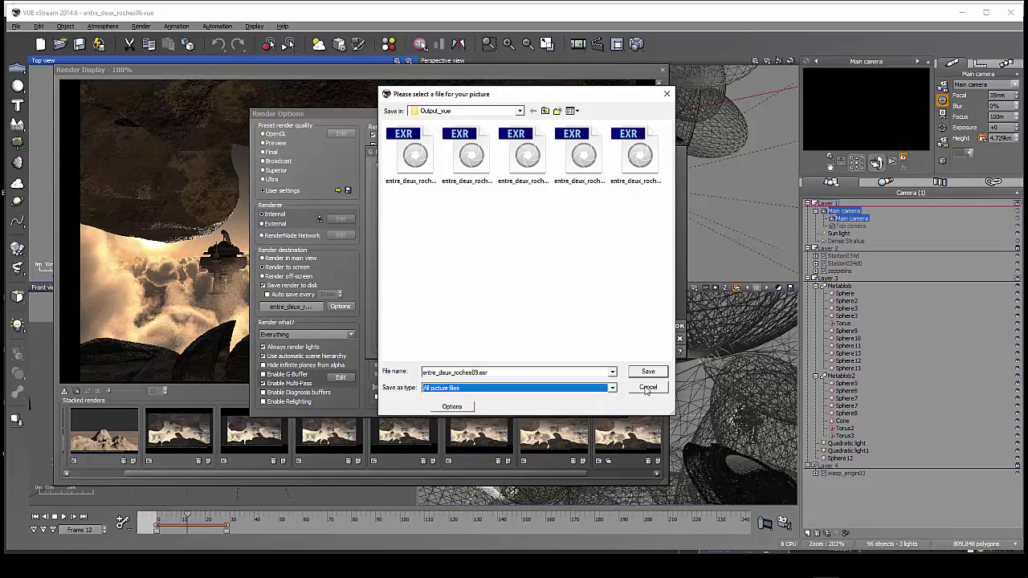
left_click(648, 388)
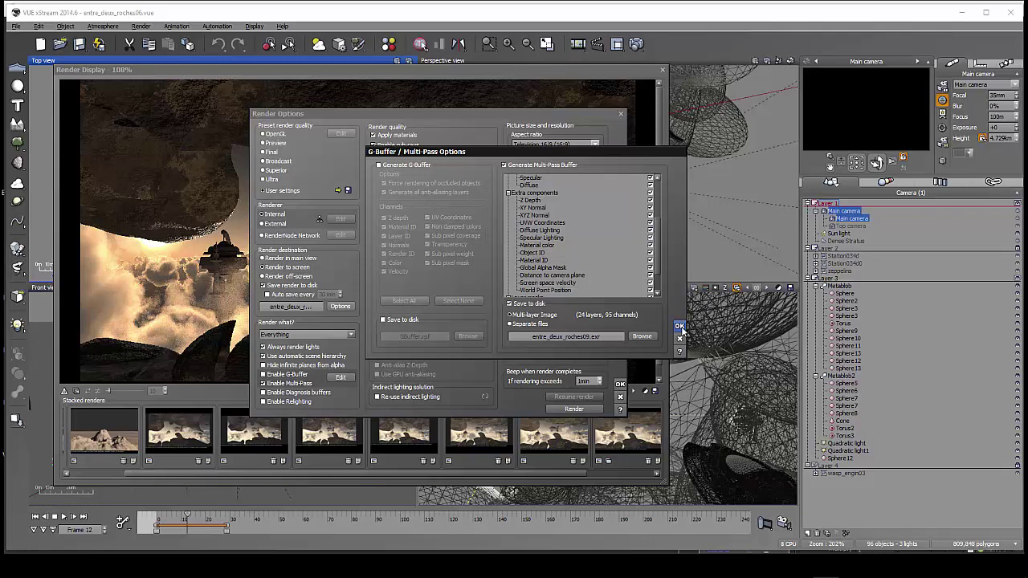
left_click(679, 327)
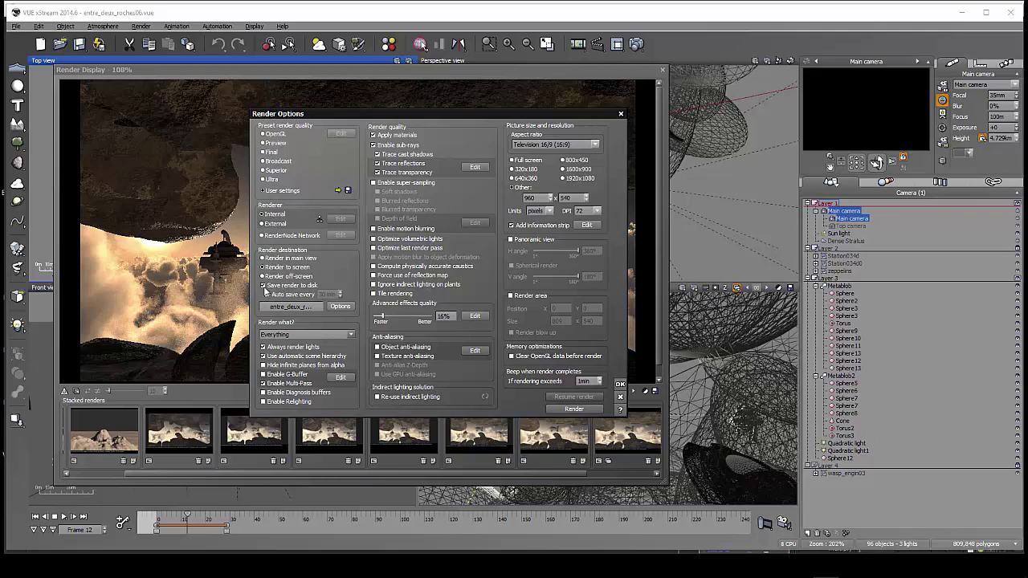
Review the render-to-disk options for the color picture, alpha mask and depth map, and close them without changes.
left_click(318, 307)
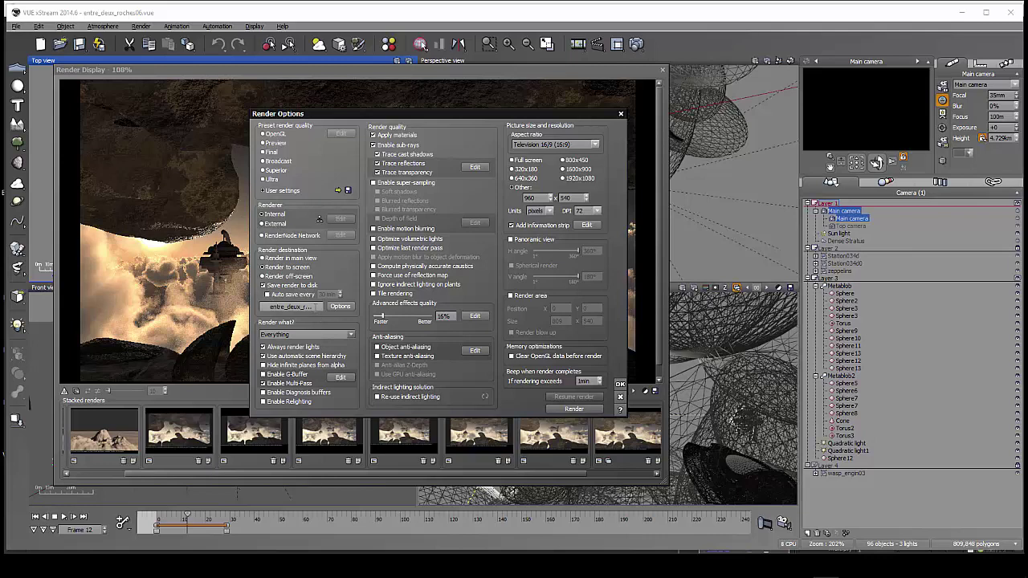
left_click(337, 307)
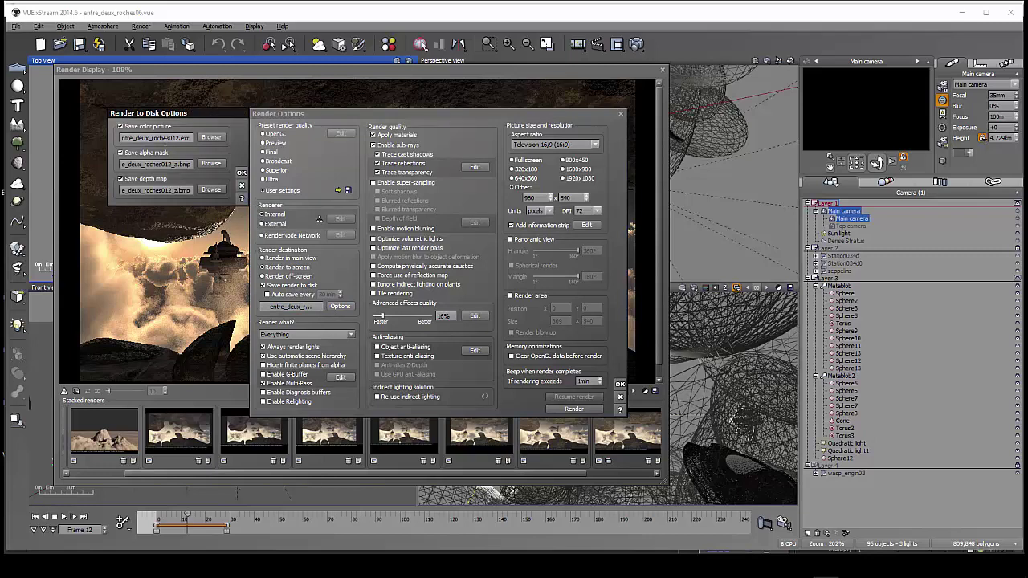
left_click(241, 187)
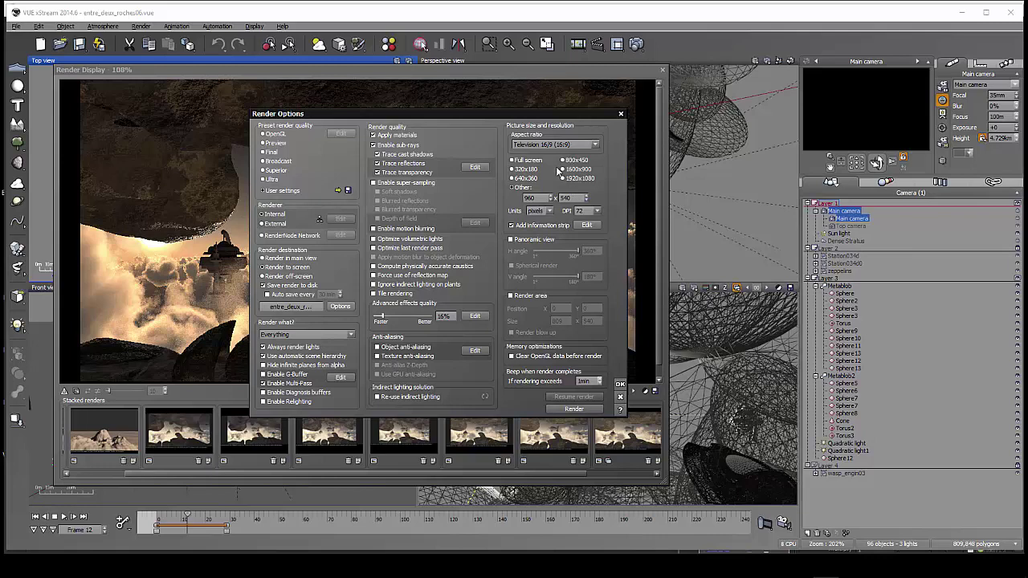
Check the custom picture size fields and cancel the render options.
left_click(539, 197)
key("Tab")
left_click(620, 398)
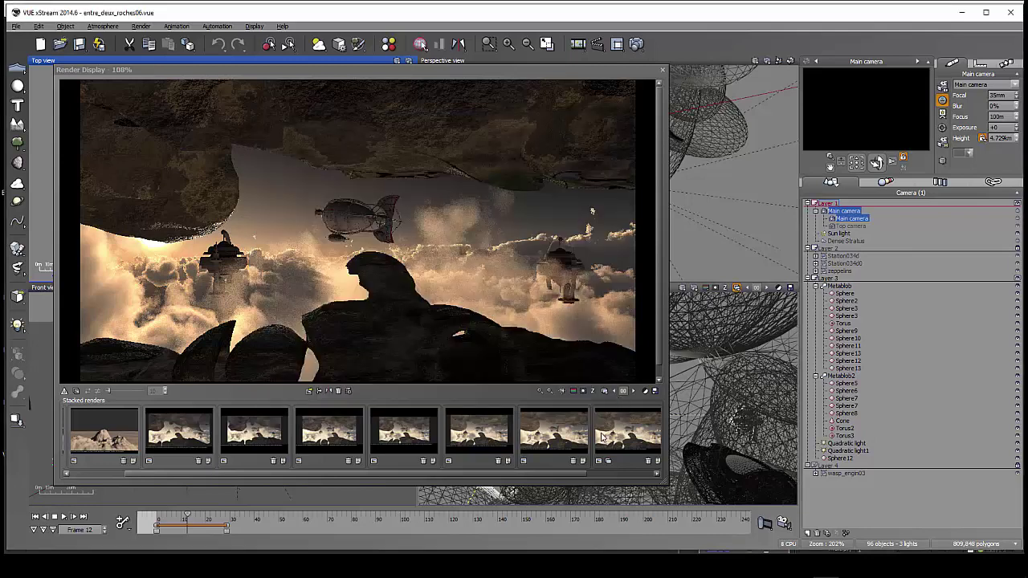
Display the last of the stacked renders and widen the render display window to show more thumbnails.
left_click(620, 441)
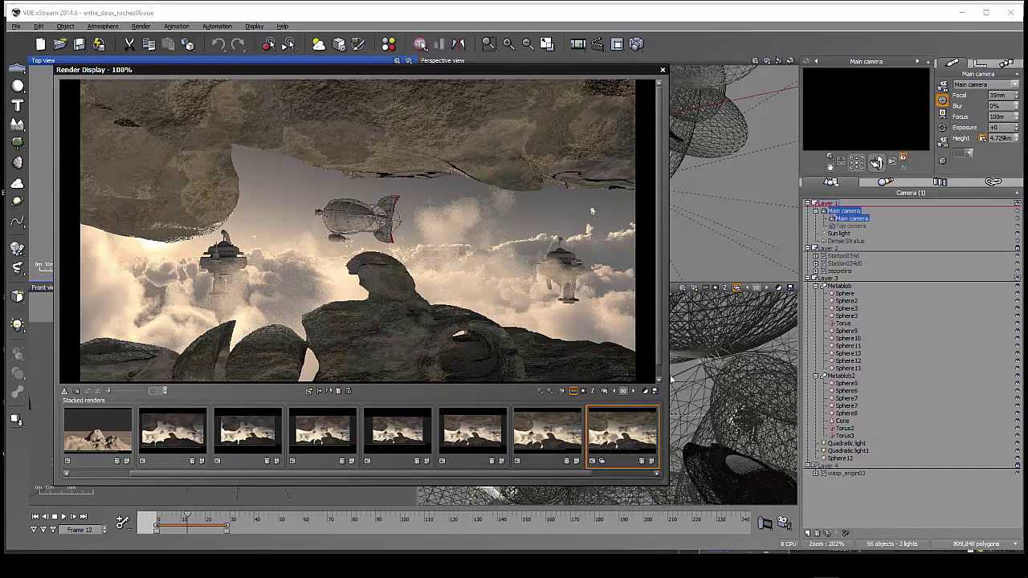
left_click_drag(668, 378, 680, 378)
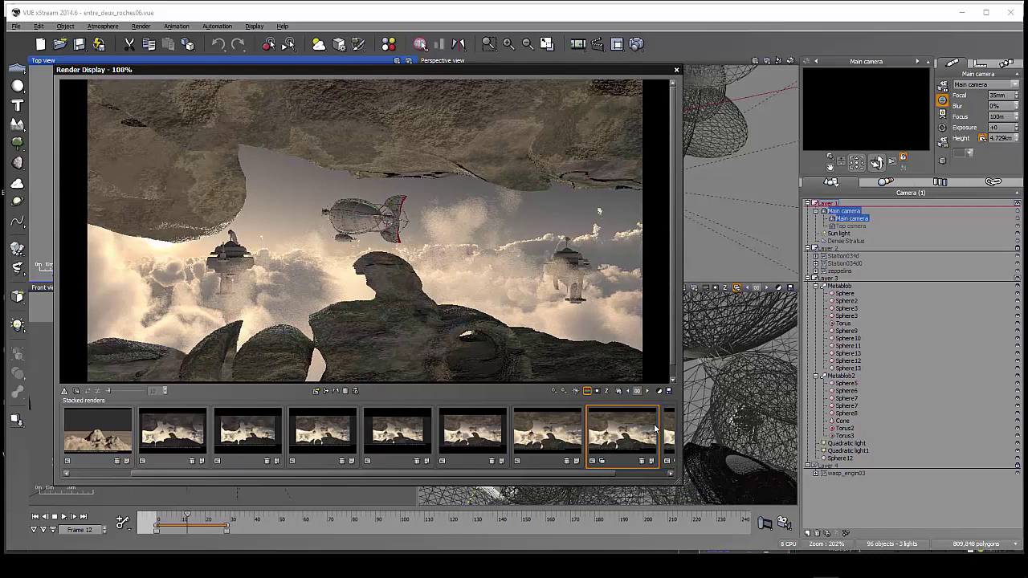
left_click_drag(678, 417, 795, 418)
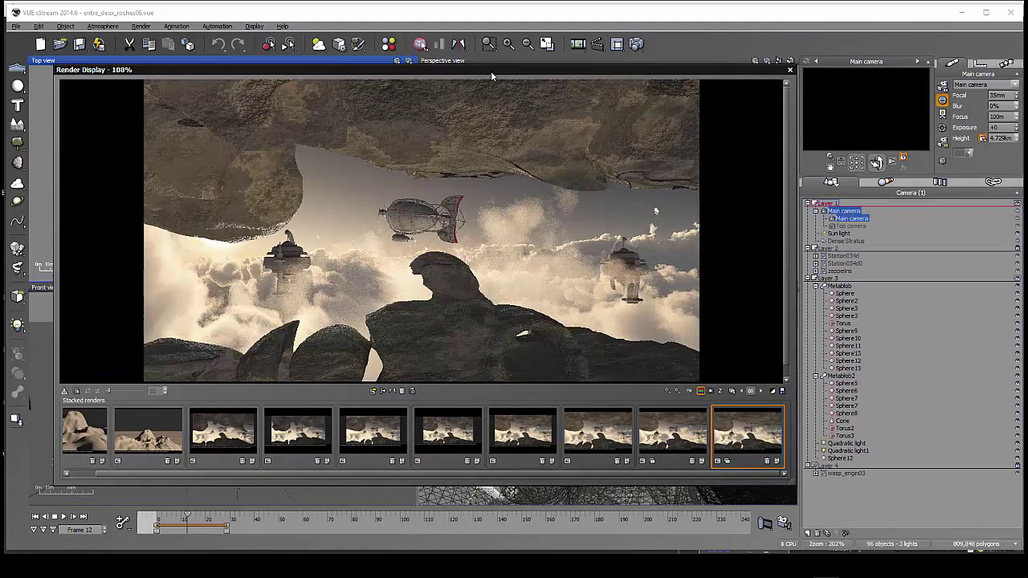
left_click_drag(491, 76, 452, 73)
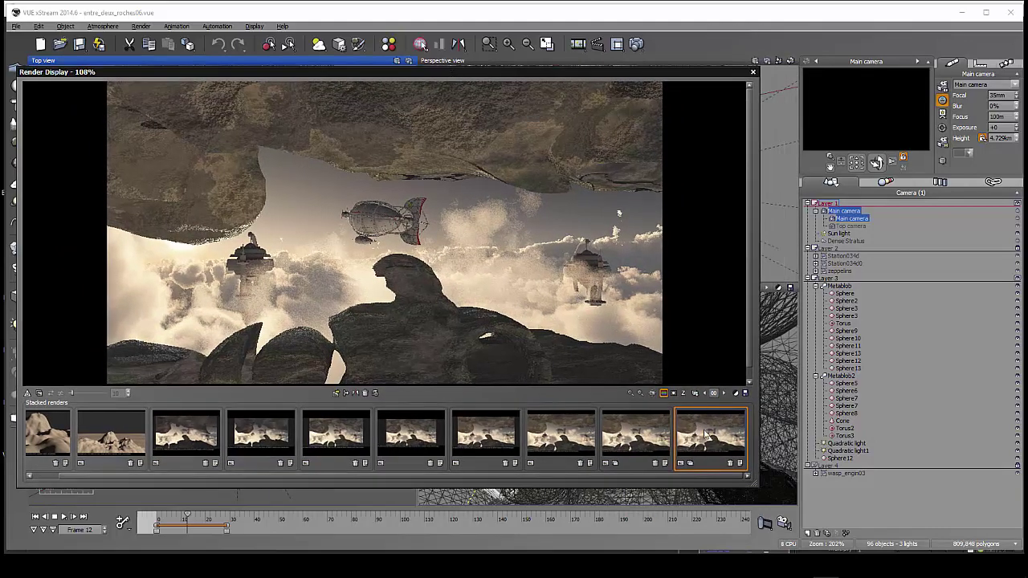
Display the XYZ Normal pass of the selected render, followed by its Point Position pass.
mouse_move(703, 429)
left_click(695, 393)
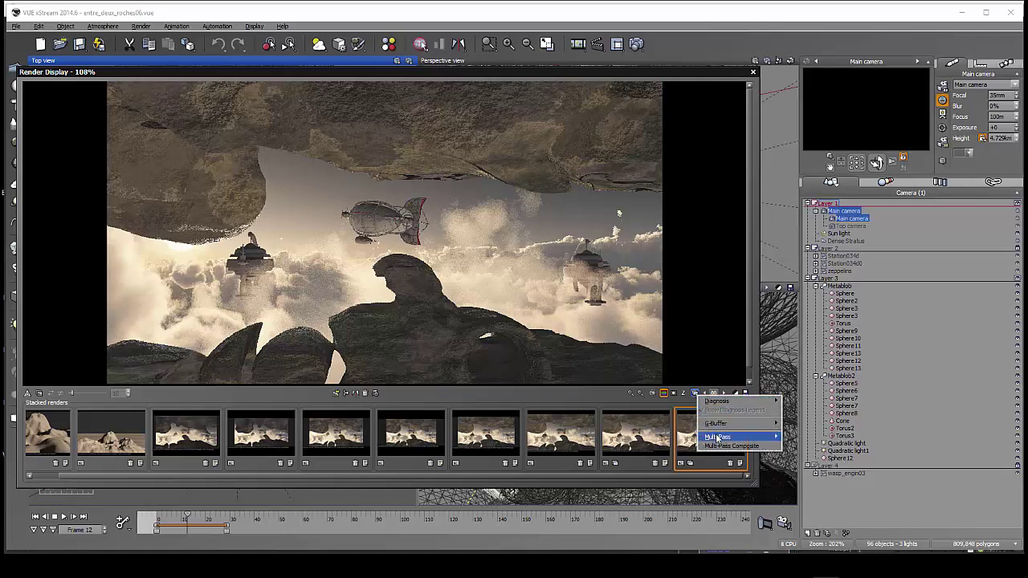
mouse_move(717, 438)
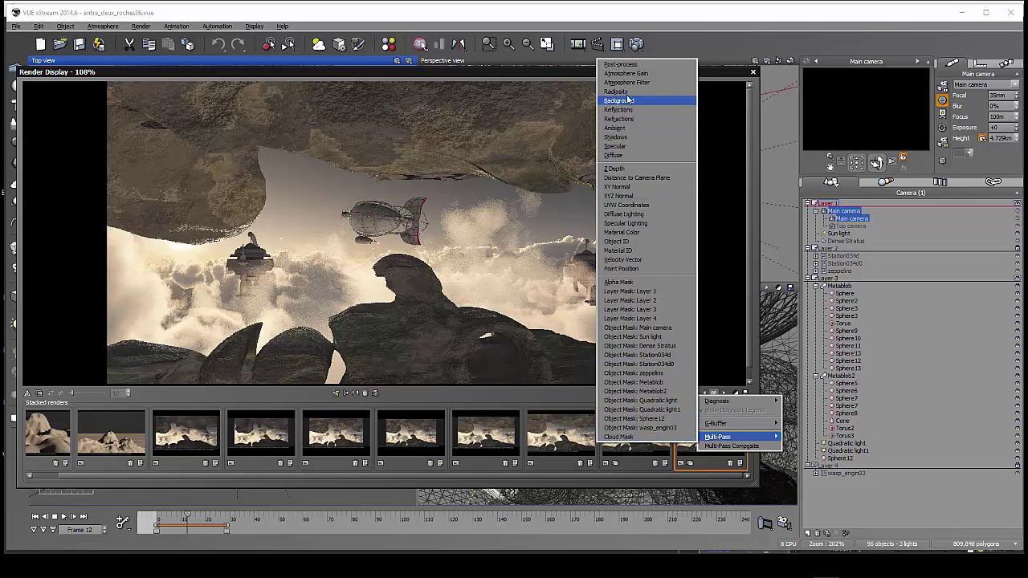
left_click(628, 197)
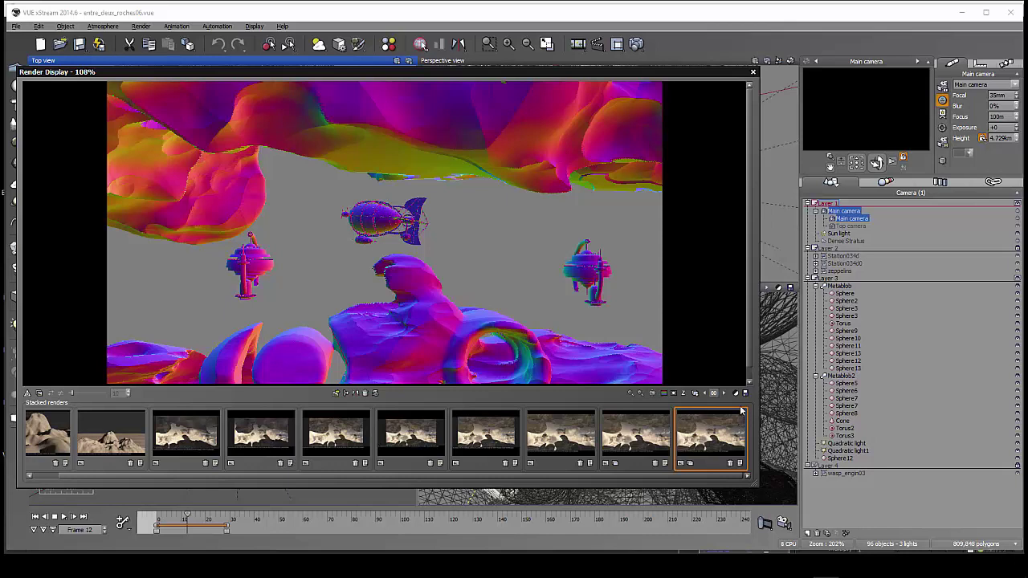
left_click(695, 394)
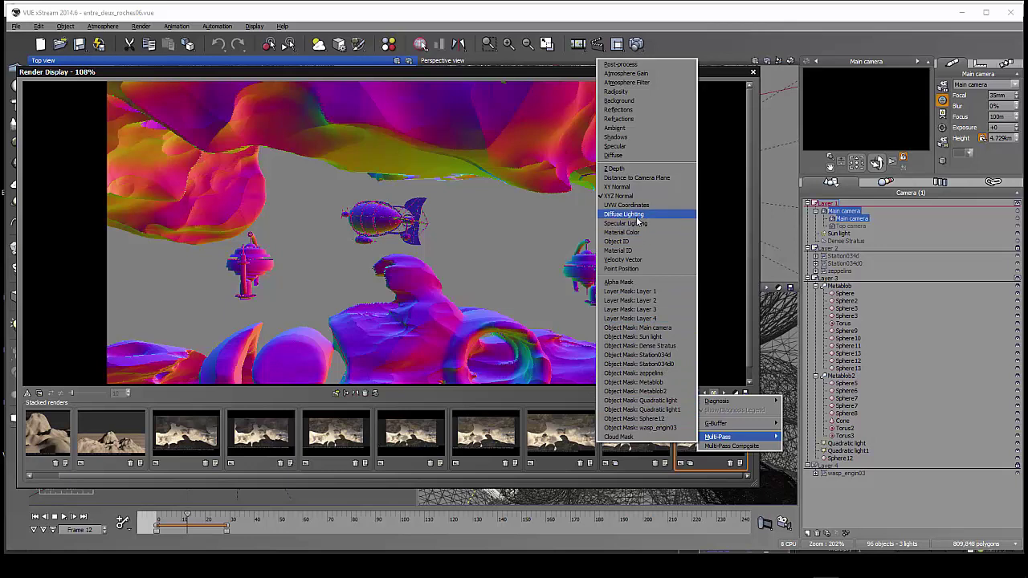
left_click(629, 270)
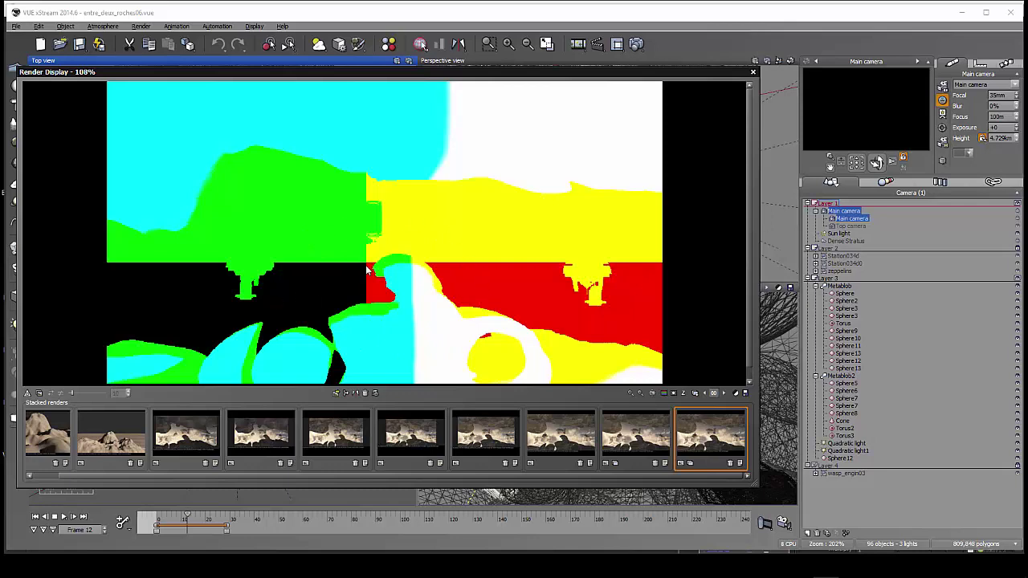
Display the Diffuse Lighting pass of the selected render, followed by its Specular Lighting pass.
left_click(695, 397)
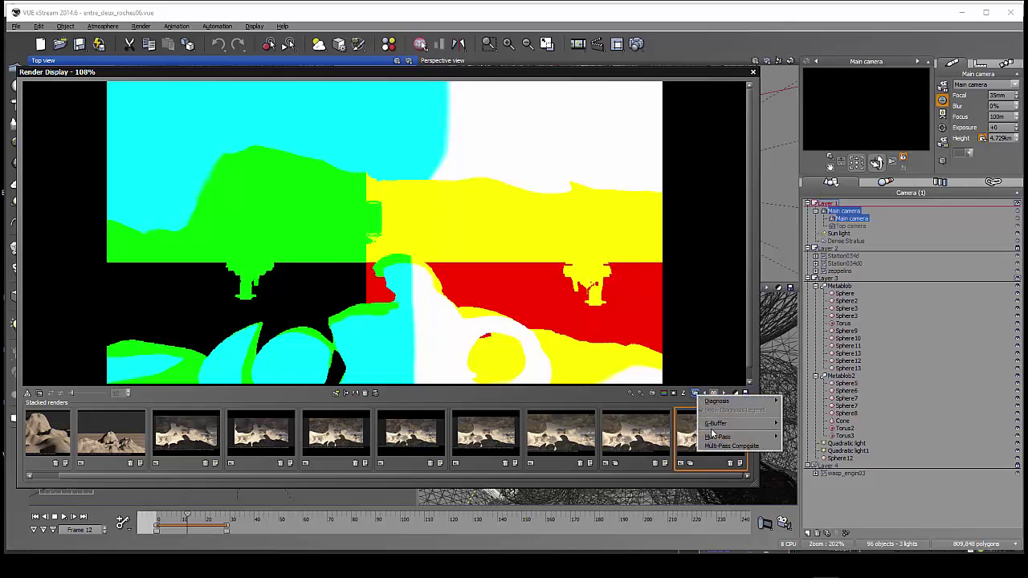
mouse_move(714, 438)
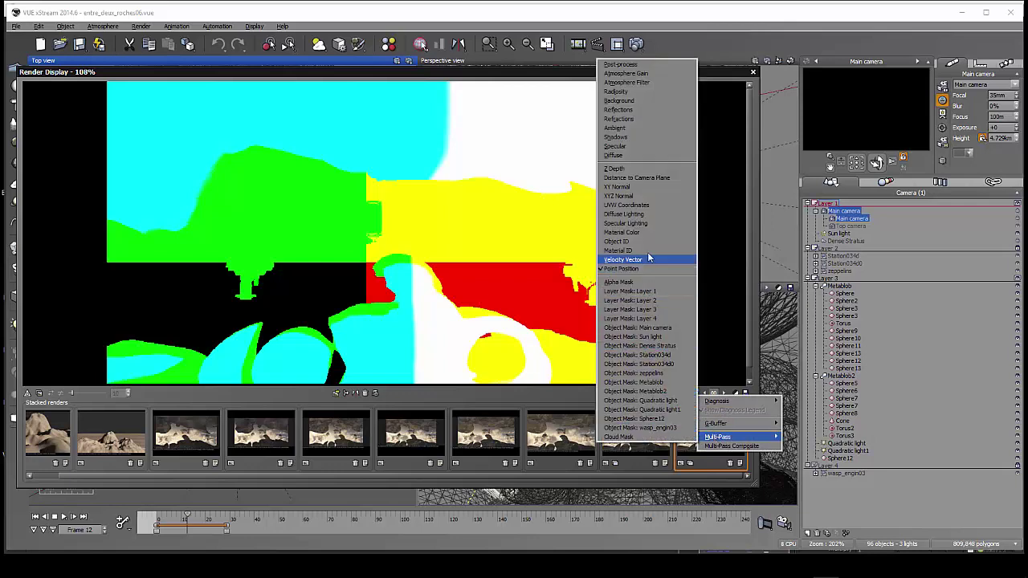
left_click(643, 216)
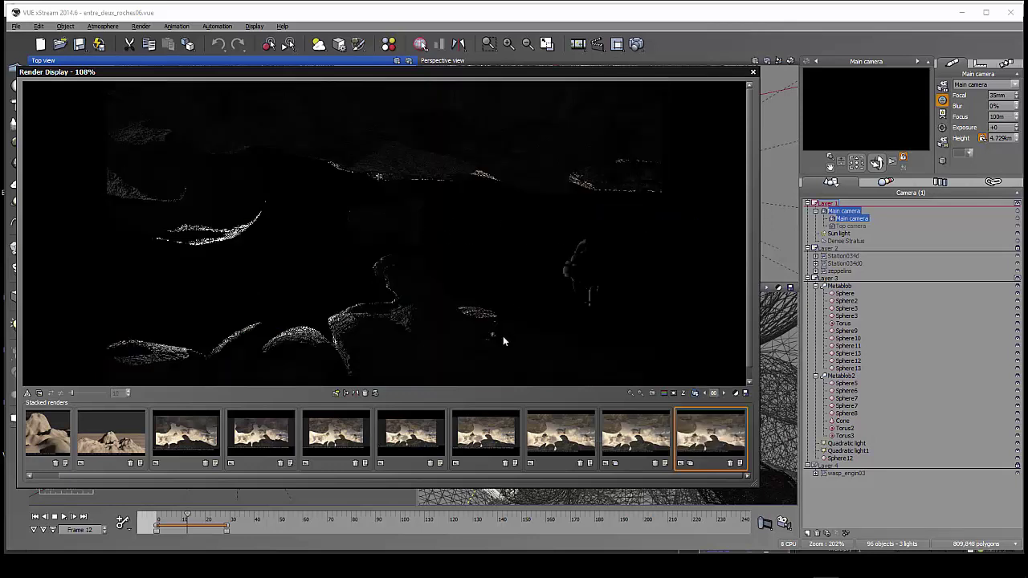
left_click(695, 393)
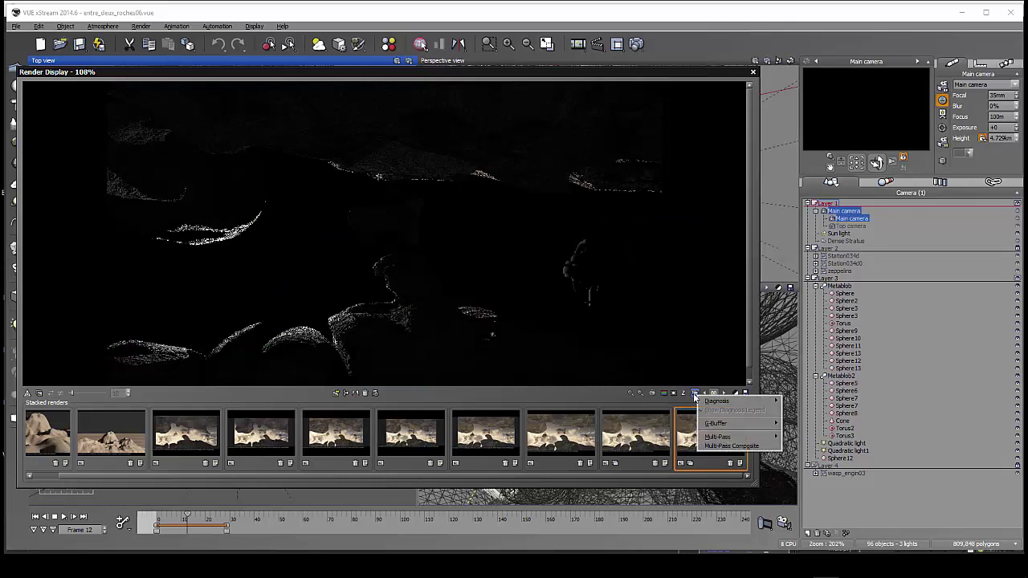
mouse_move(710, 436)
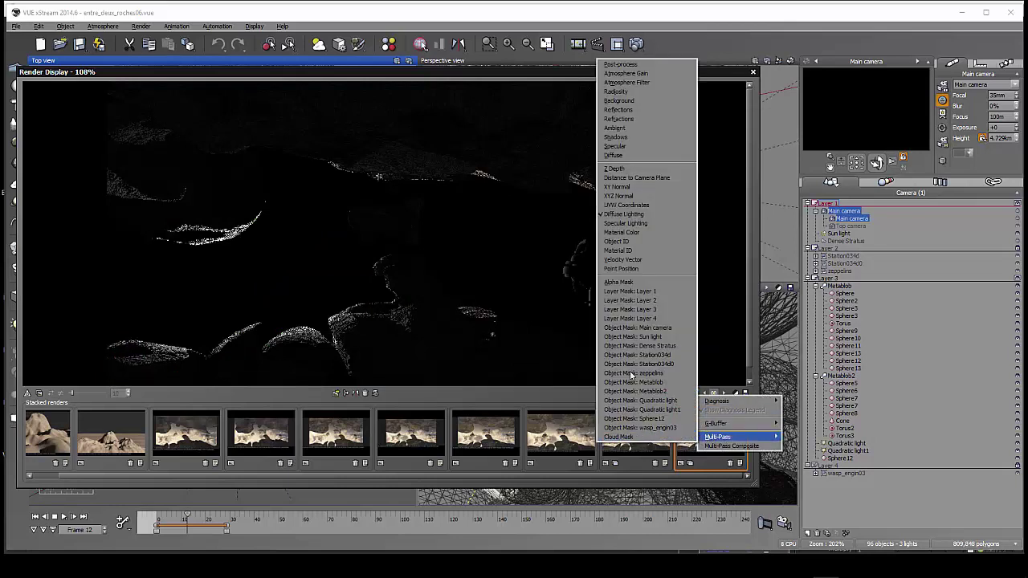
left_click(632, 223)
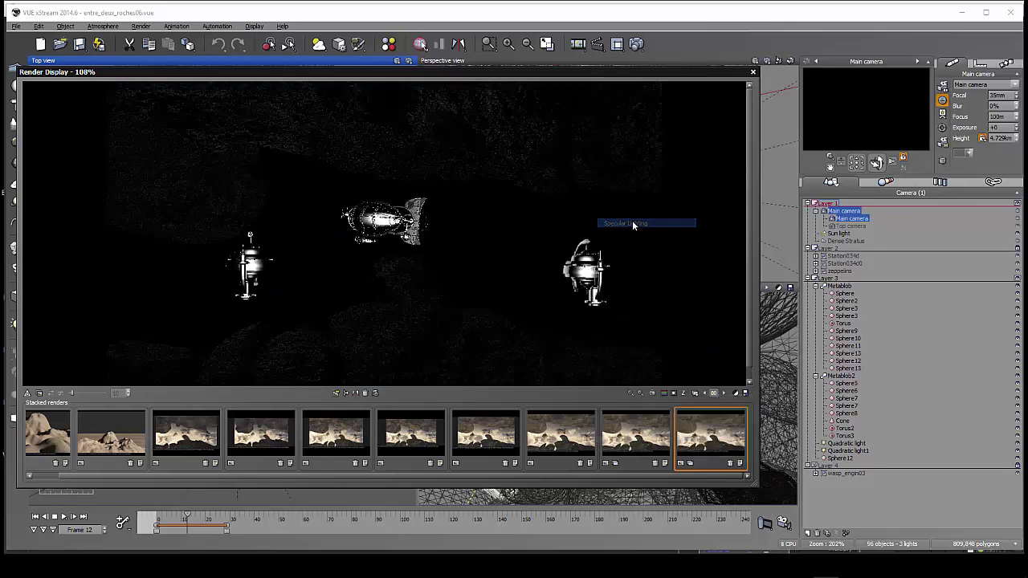
Display the Layer 2 mask pass, return to the color render, and display the Layer 3 mask pass.
left_click(694, 394)
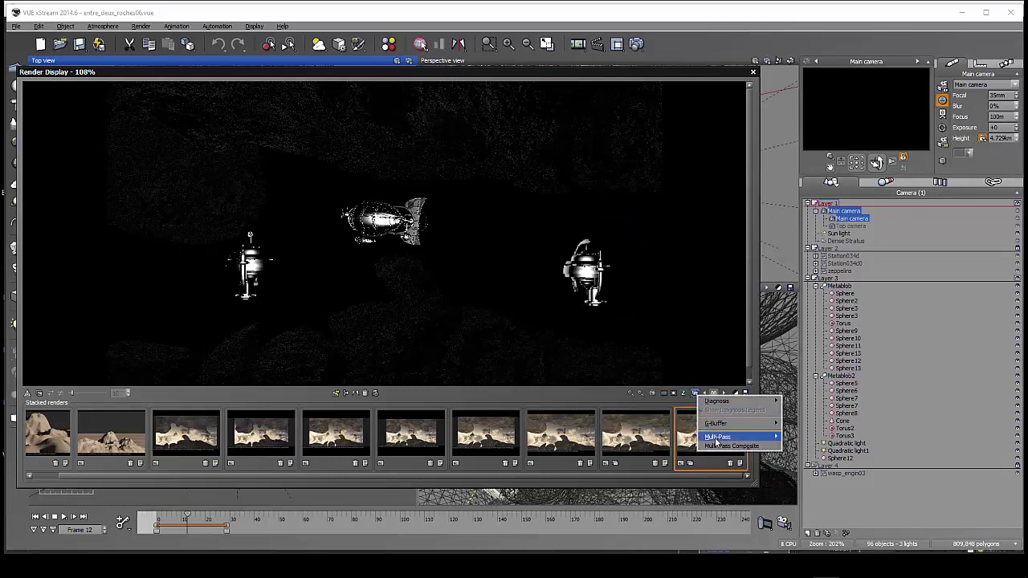
mouse_move(714, 437)
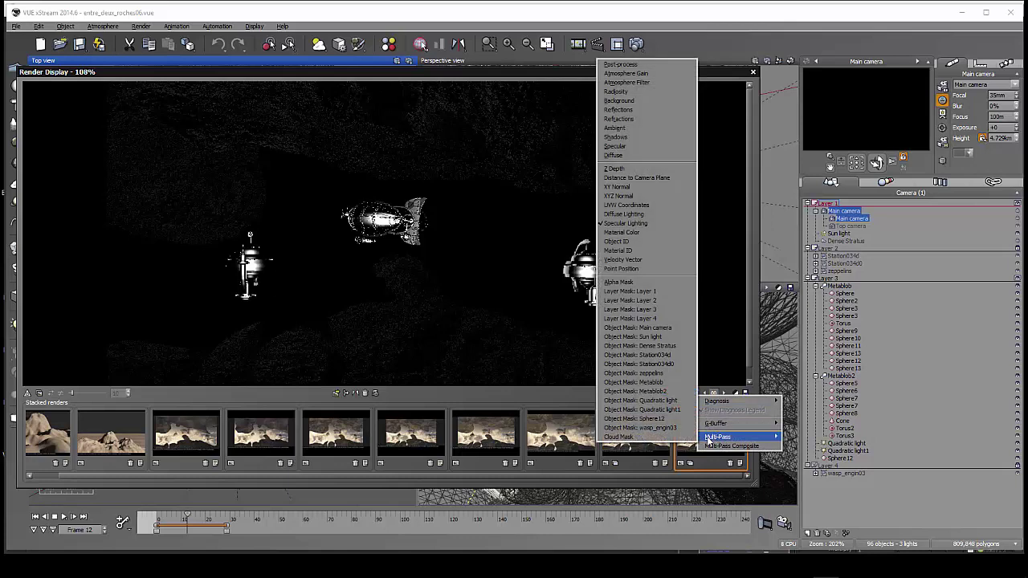
left_click(631, 301)
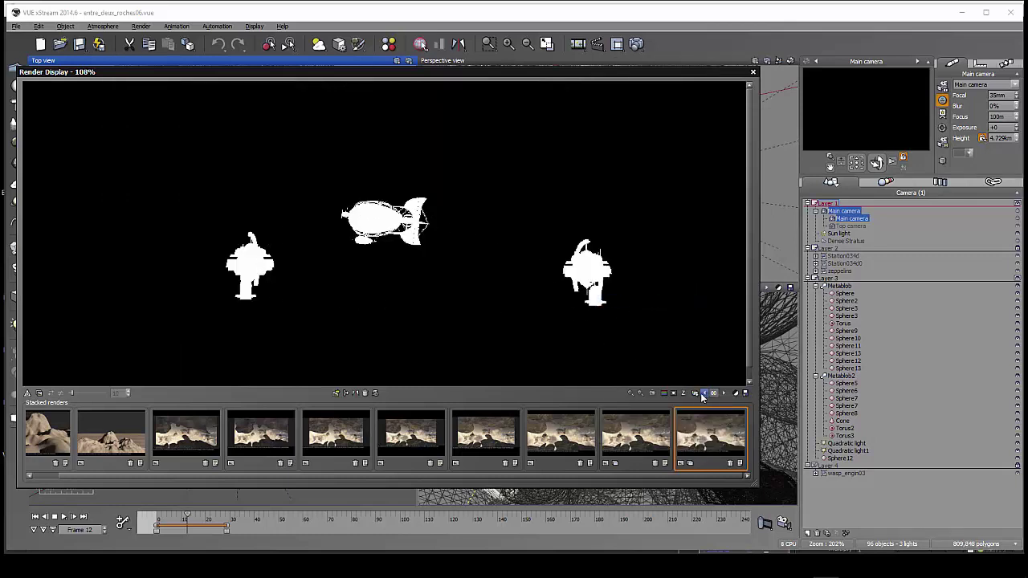
left_click(663, 394)
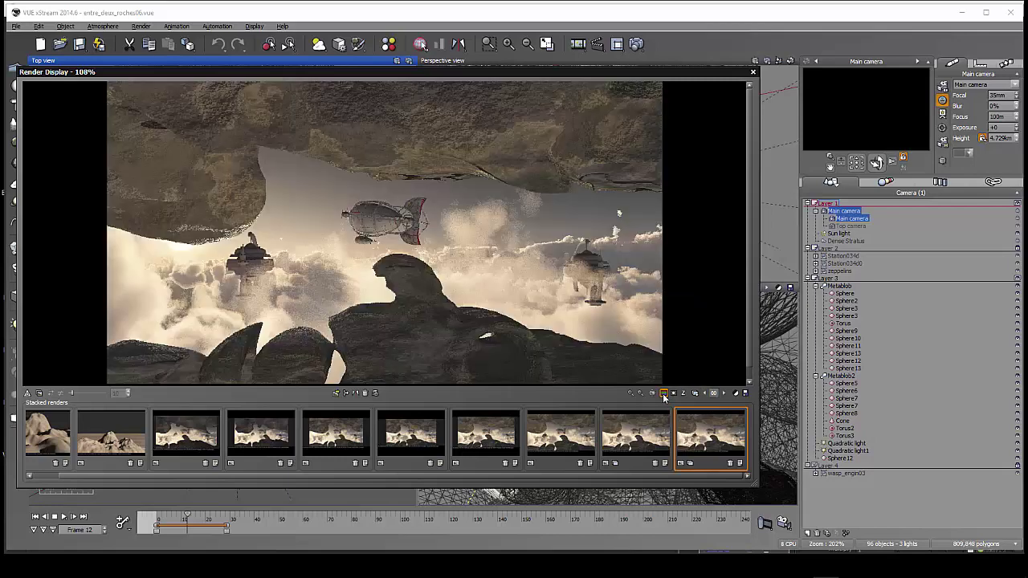
left_click(693, 392)
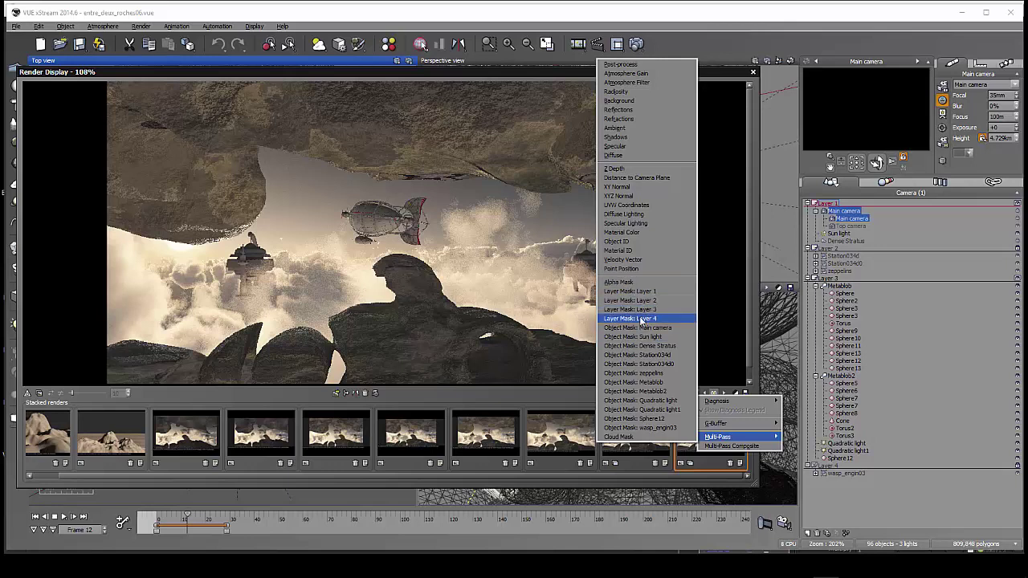
left_click(638, 318)
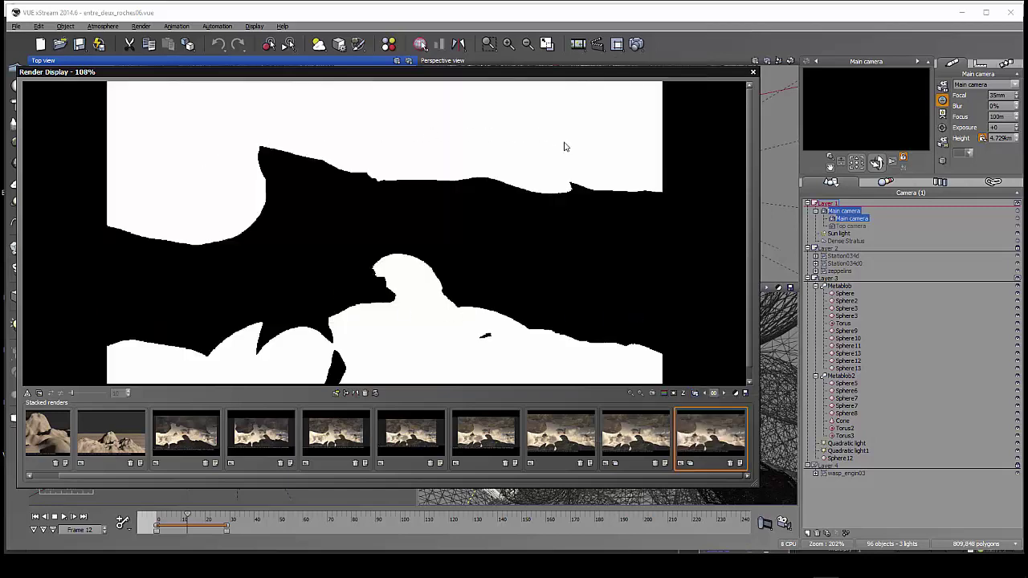
Display the Z Depth pass of the selected render, followed by the Multi-Pass Composite.
left_click(677, 395)
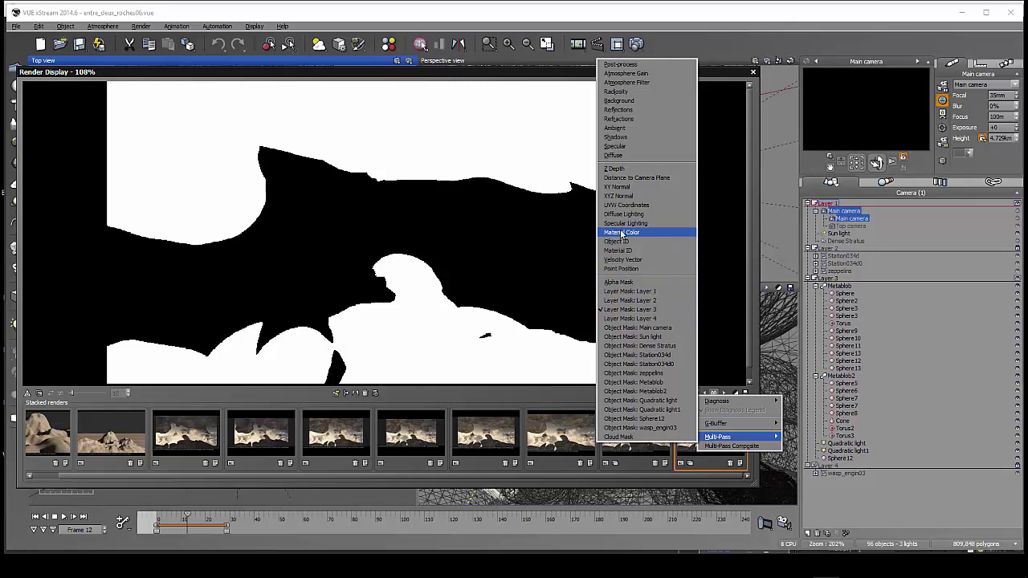
left_click(615, 168)
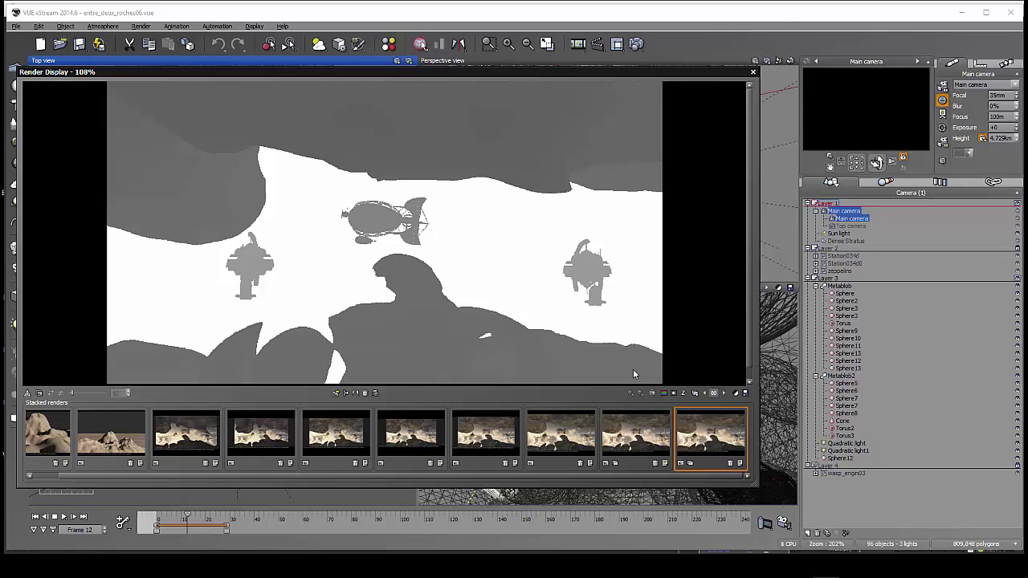
left_click(695, 394)
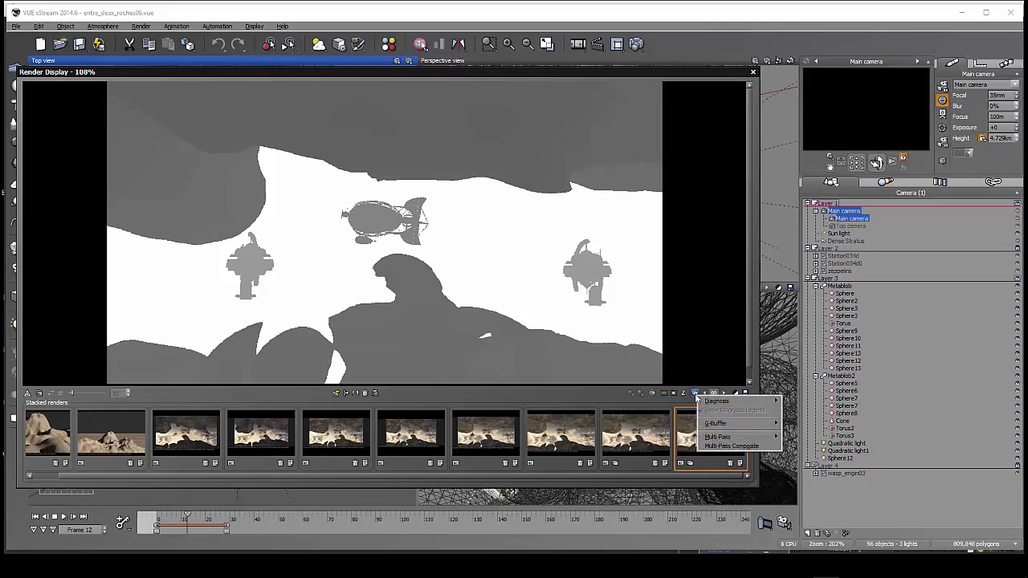
left_click(727, 448)
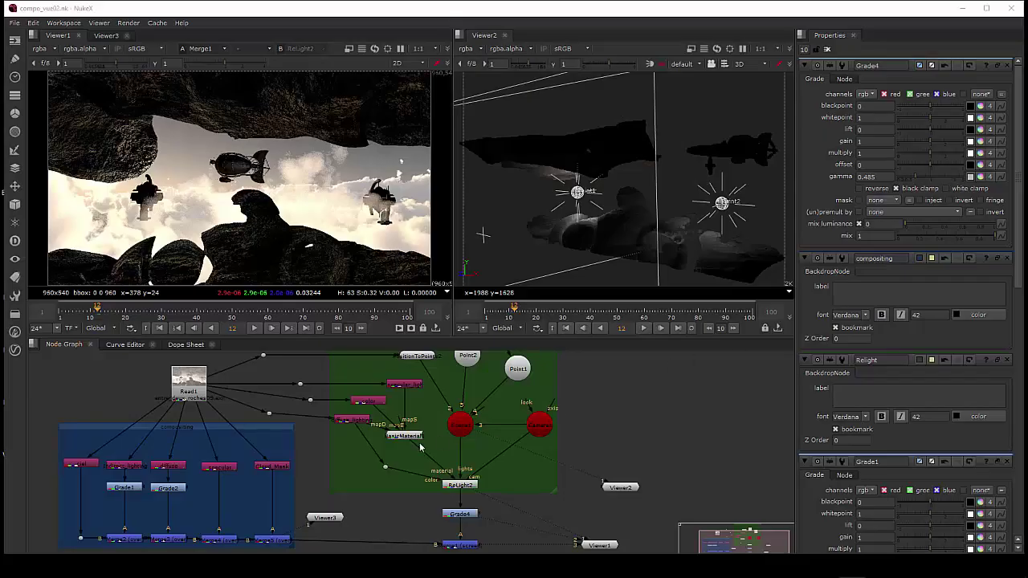
Switch to the NukeX script compo_vue02.nk, select the Read1 node and examine its branches through the compositing and relighting backdrops.
middle_click_drag(336, 469, 423, 480)
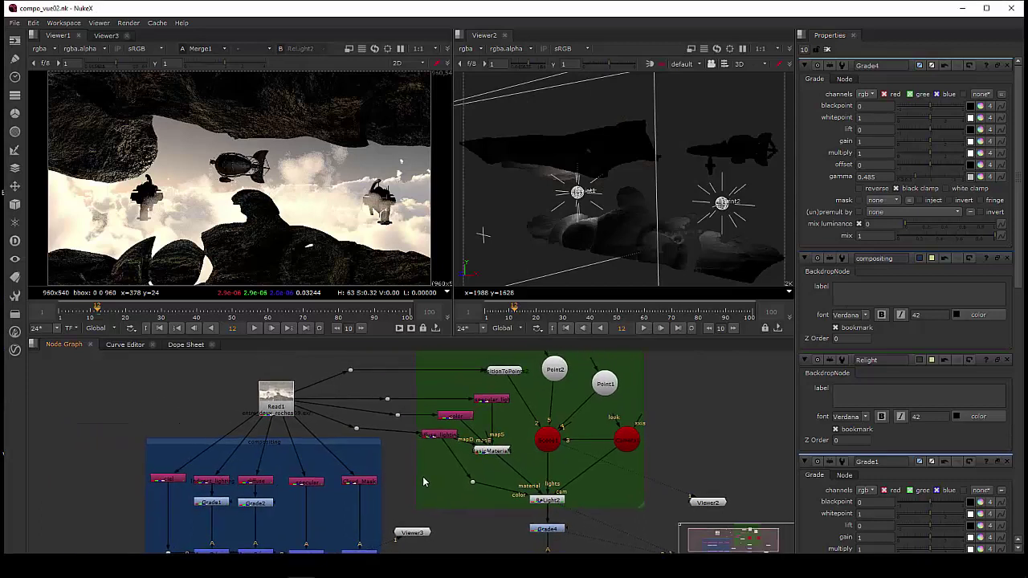
left_click(191, 390)
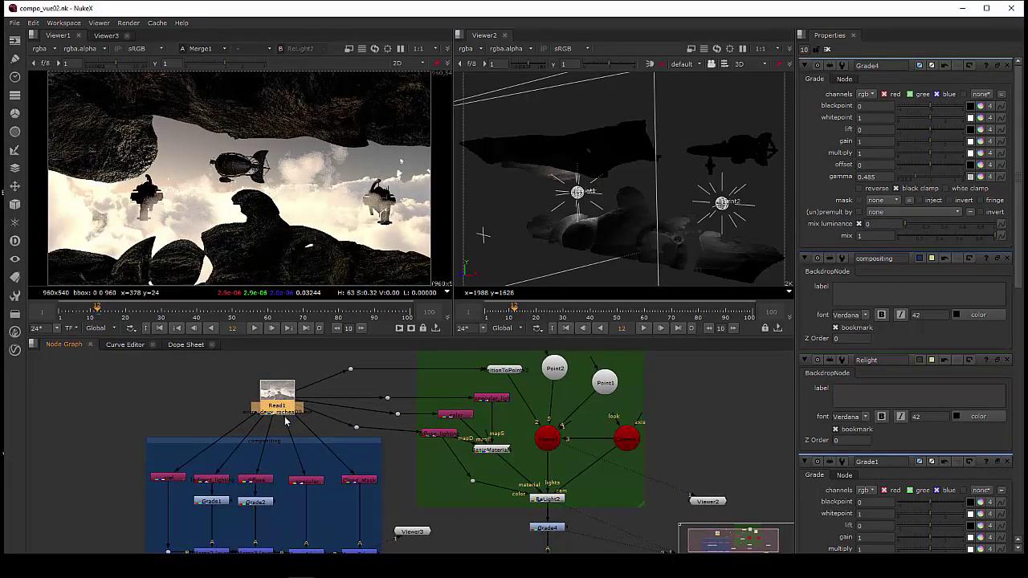
scroll(281, 414, "up", 3)
middle_click_drag(286, 436, 296, 447)
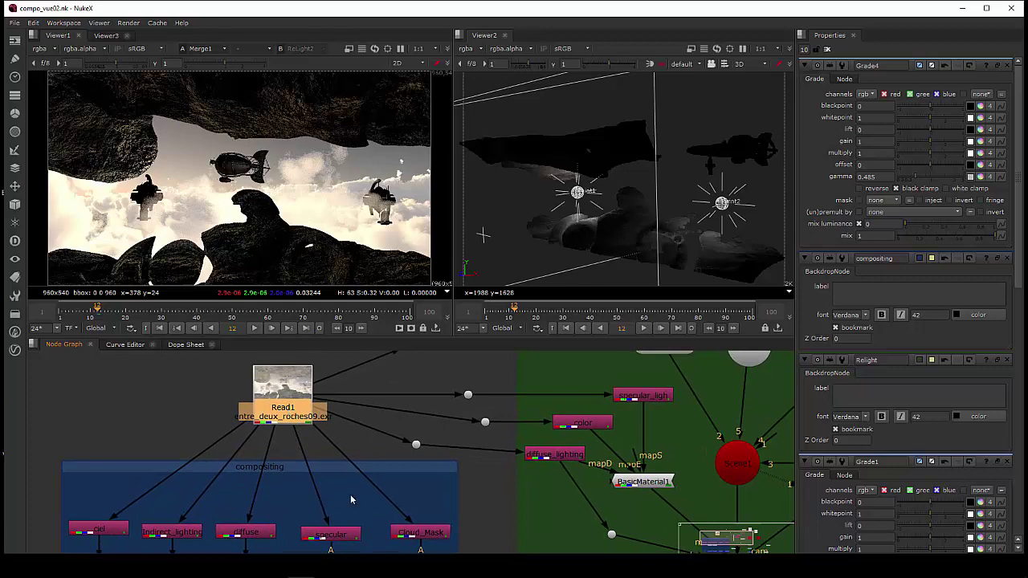
middle_click_drag(351, 498, 252, 426)
scroll(289, 448, "down", 2)
scroll(300, 456, "down", 2)
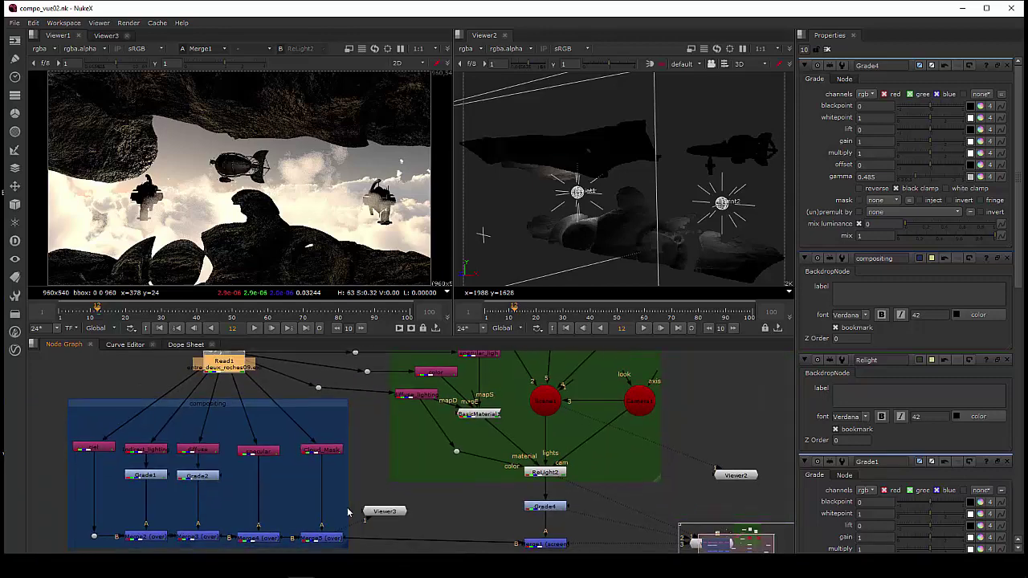
Move Viewer3 up beside the compositing backdrop, connect its input to Read1 and bring up the Viewer3 image.
left_click_drag(371, 518, 342, 438)
scroll(343, 450, "up", 3)
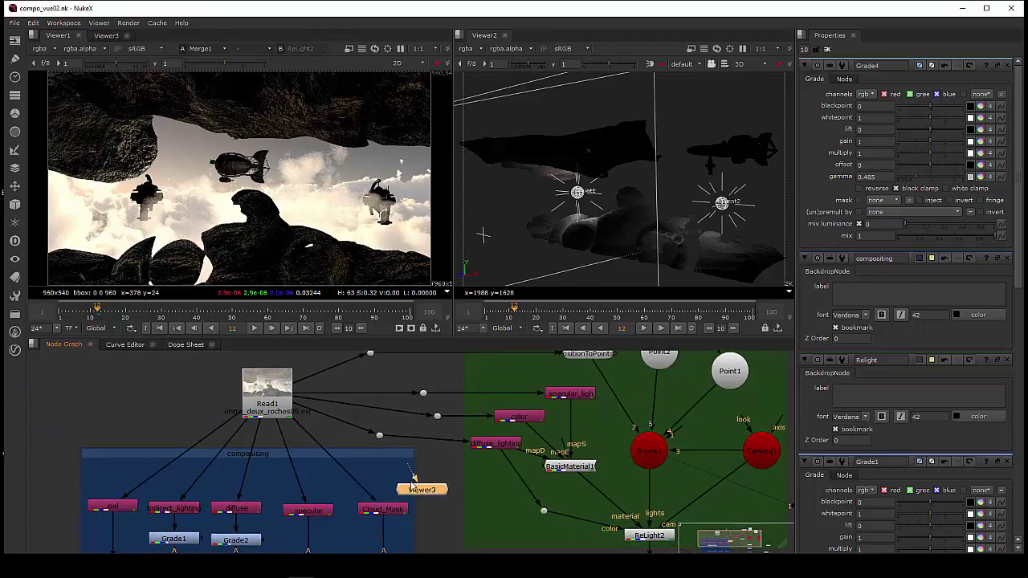
left_click_drag(414, 477, 281, 407)
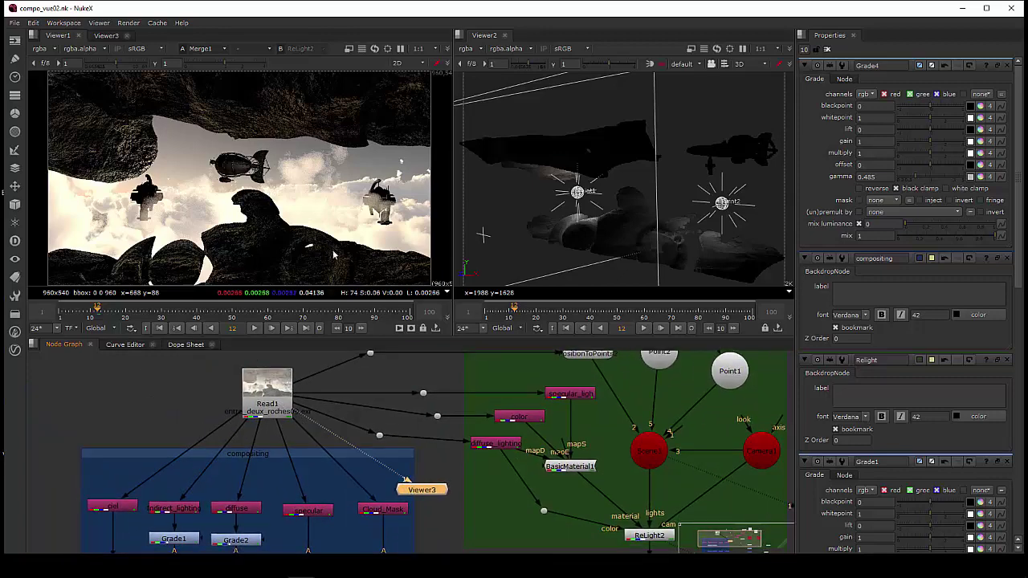
left_click(106, 35)
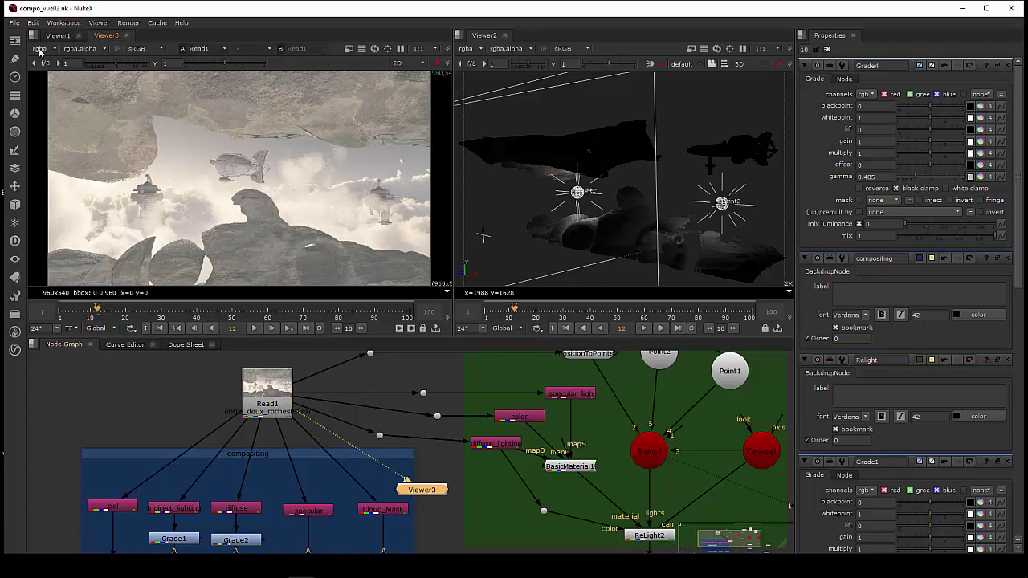
Display the Layer_2 channels of Read1 in Viewer3, followed by the Layer_3 channels.
left_click(45, 50)
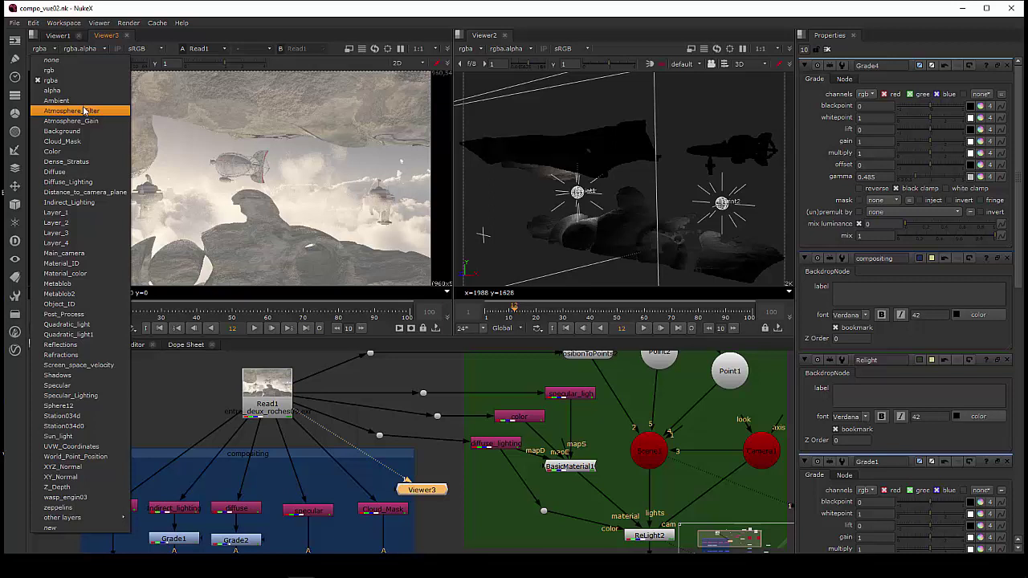
left_click(77, 223)
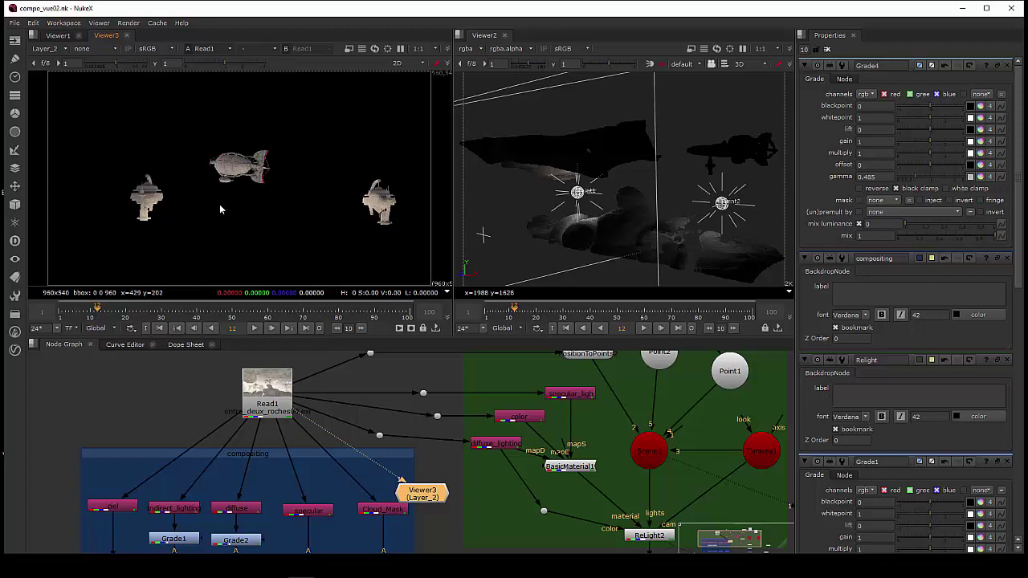
left_click_drag(427, 493, 429, 481)
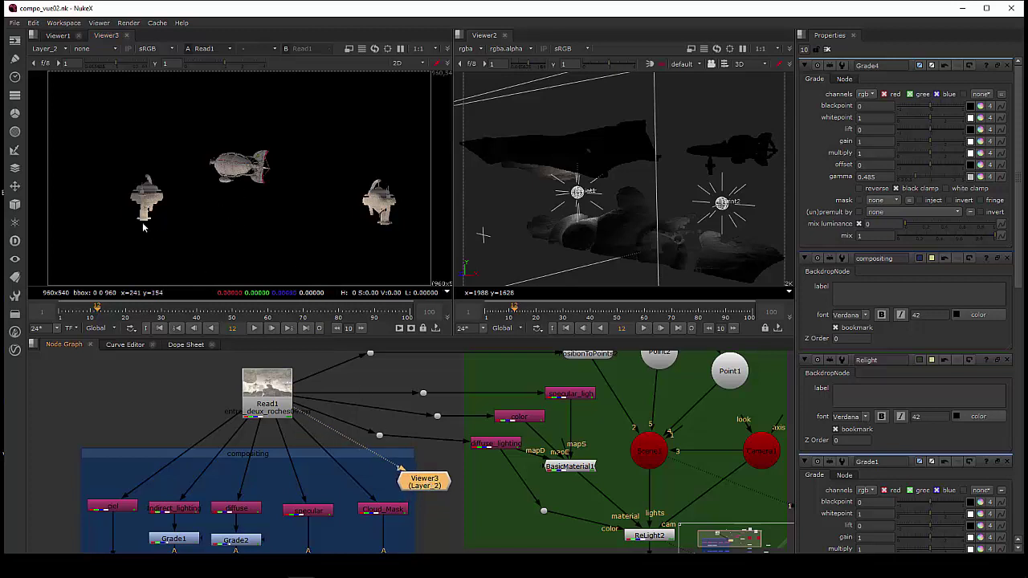
left_click(51, 49)
left_click(73, 233)
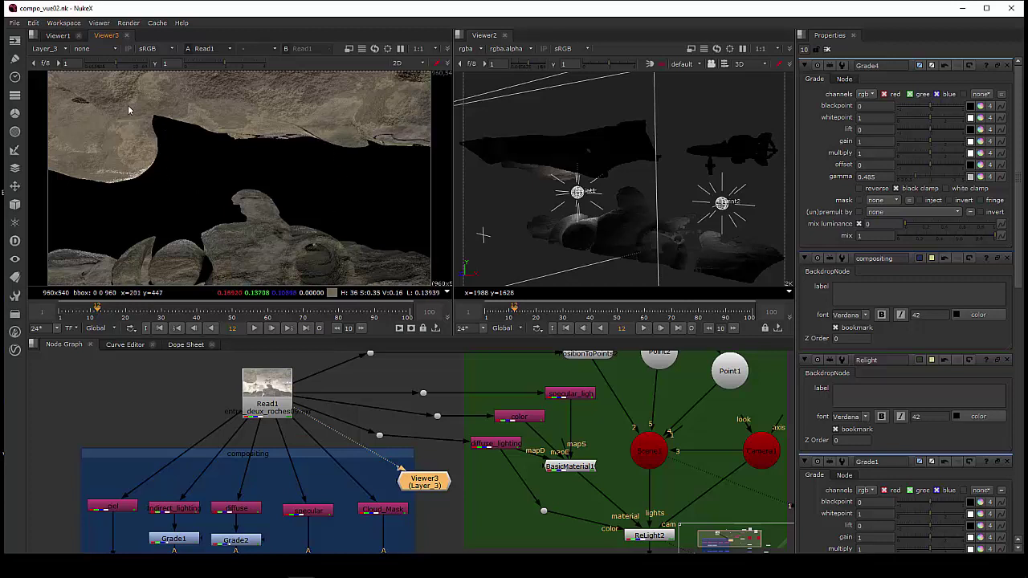
Display the Background channels of Read1 in Viewer3, followed by the Cloud_Mask channels.
left_click(52, 50)
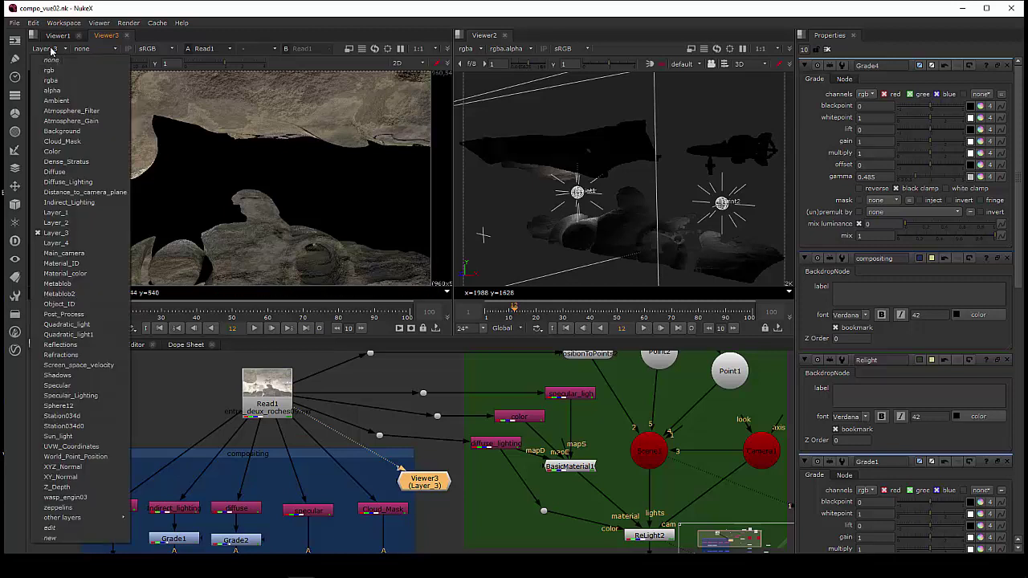
left_click(62, 131)
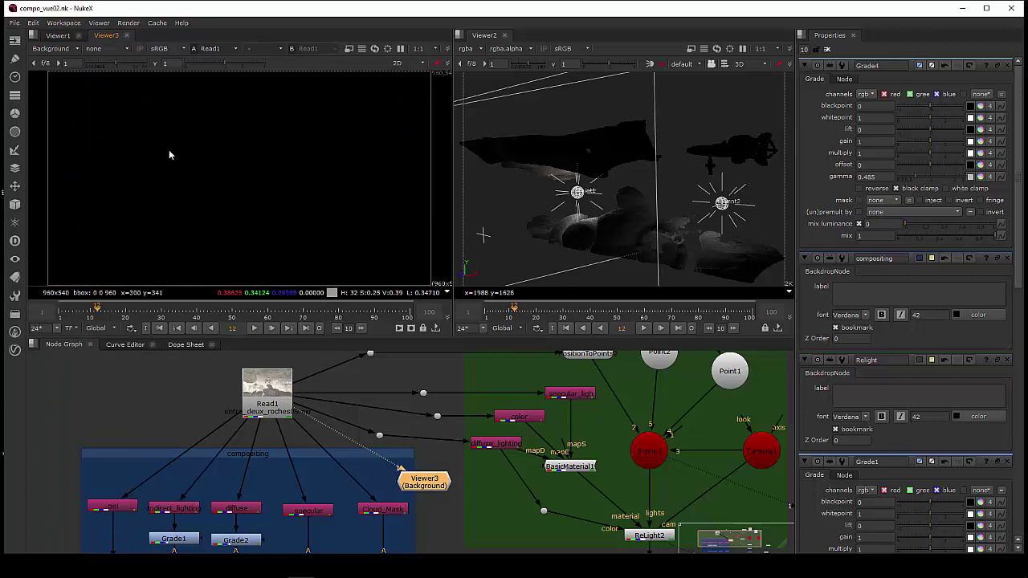
left_click(439, 480)
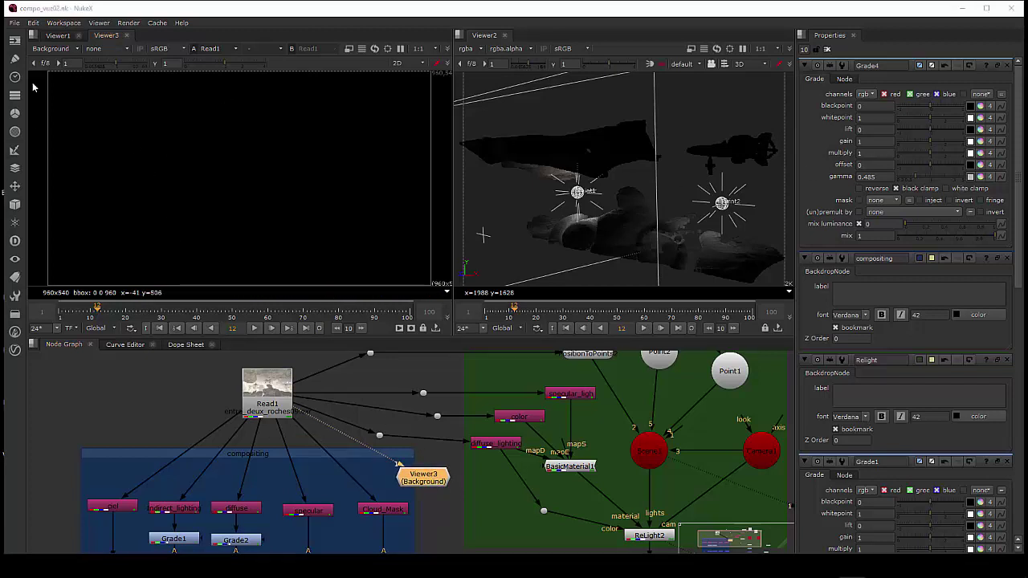
left_click(56, 48)
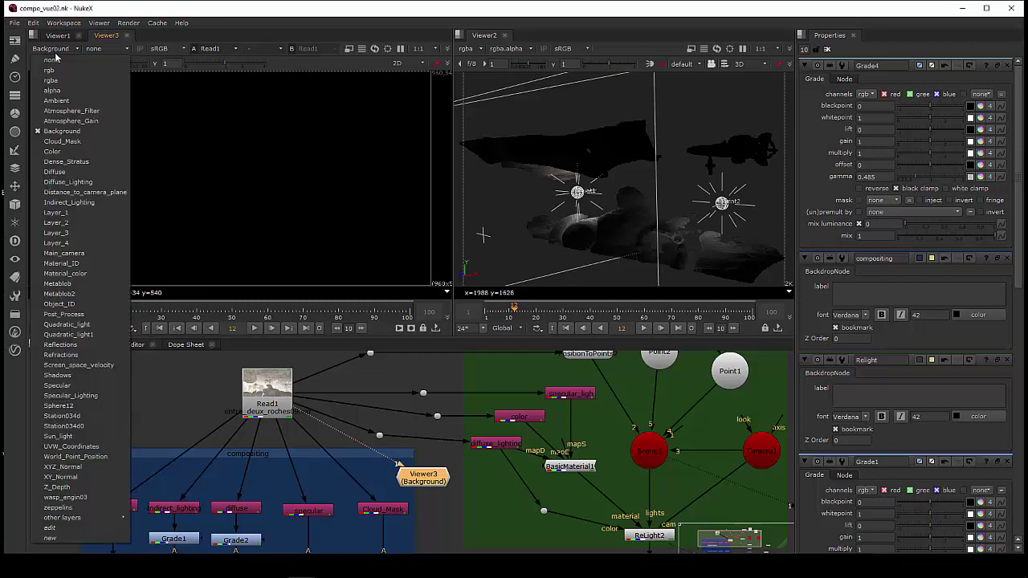
left_click(61, 142)
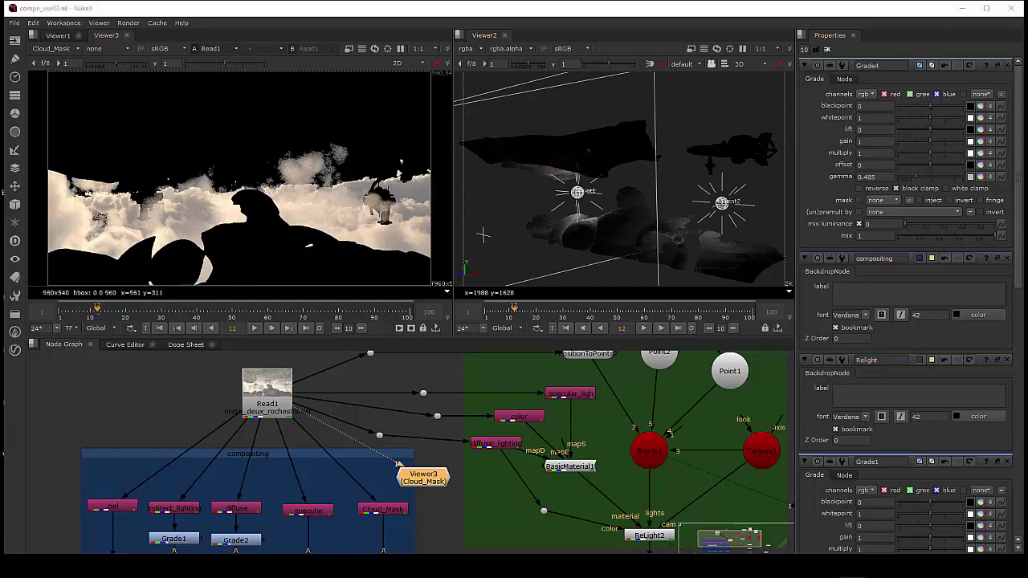
Open the ciel Shuffle node's properties and display Read1's Diffuse_Lighting and Indirect_Lighting channels in Viewer3.
left_click(113, 506)
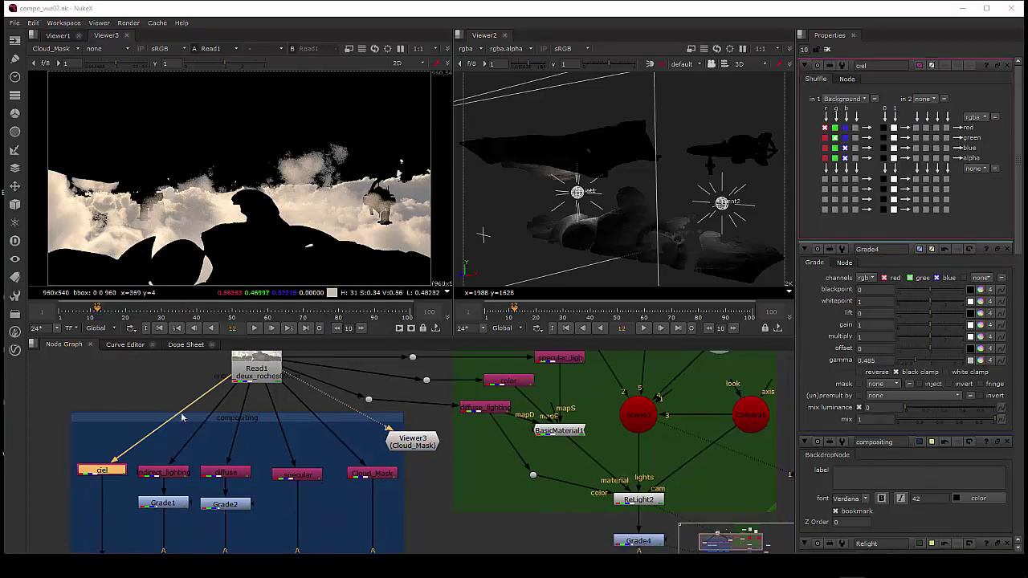
left_click(52, 50)
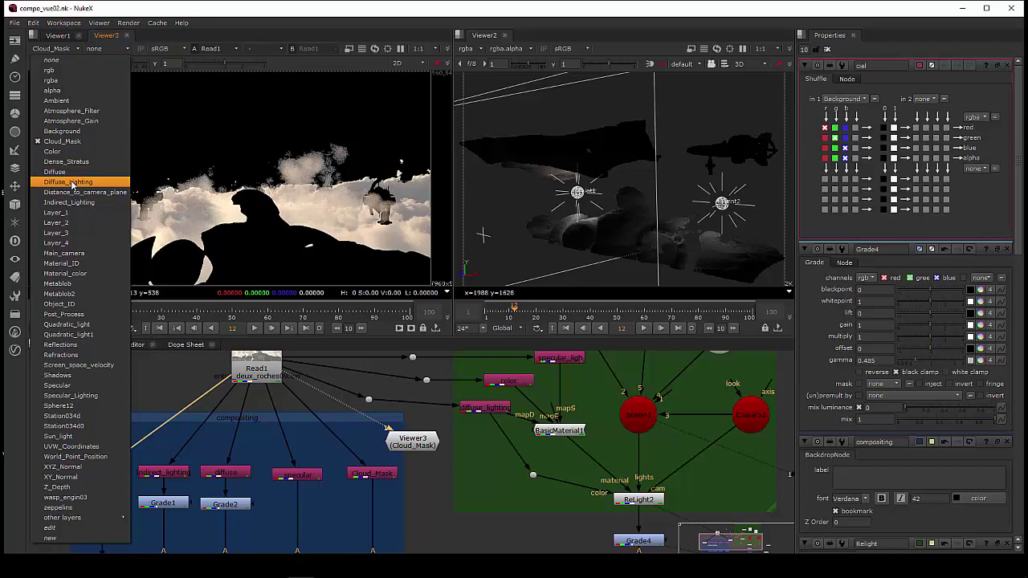
left_click(72, 182)
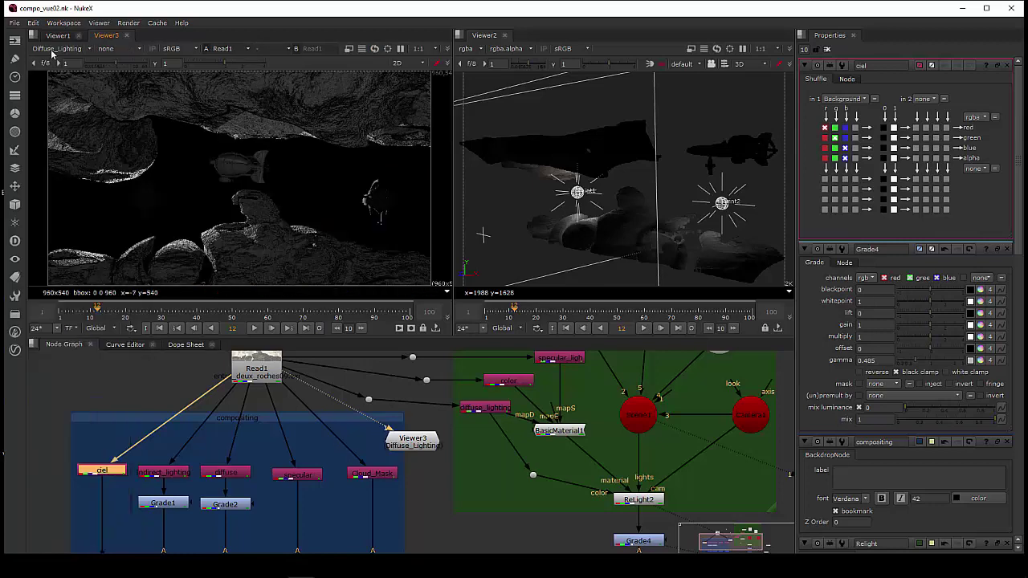
left_click(52, 52)
left_click(92, 203)
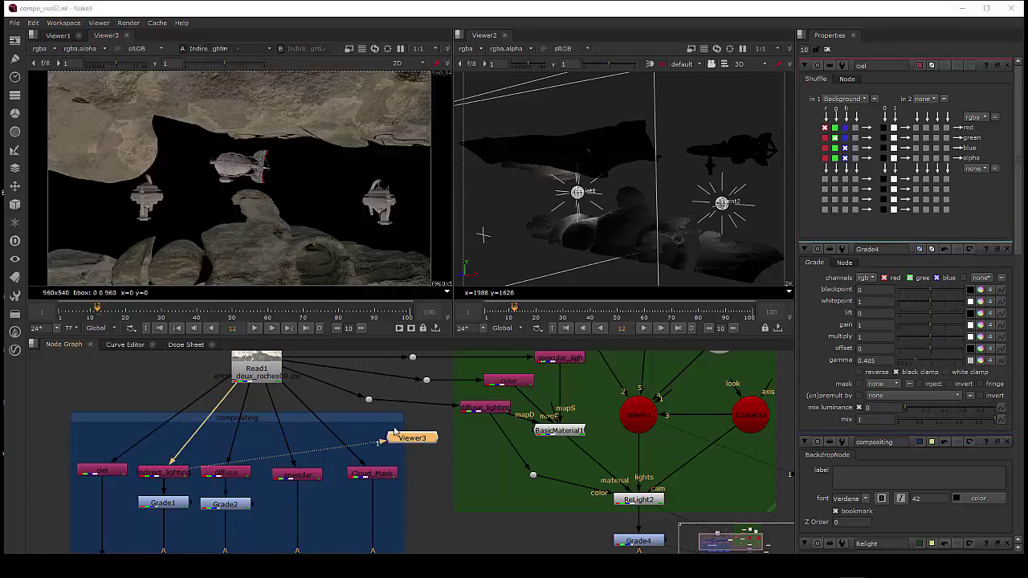
Try to view the specular node's output in Viewer3, and view the outputs of the ciel and Indirect_lighting nodes.
middle_click_drag(259, 486, 275, 448)
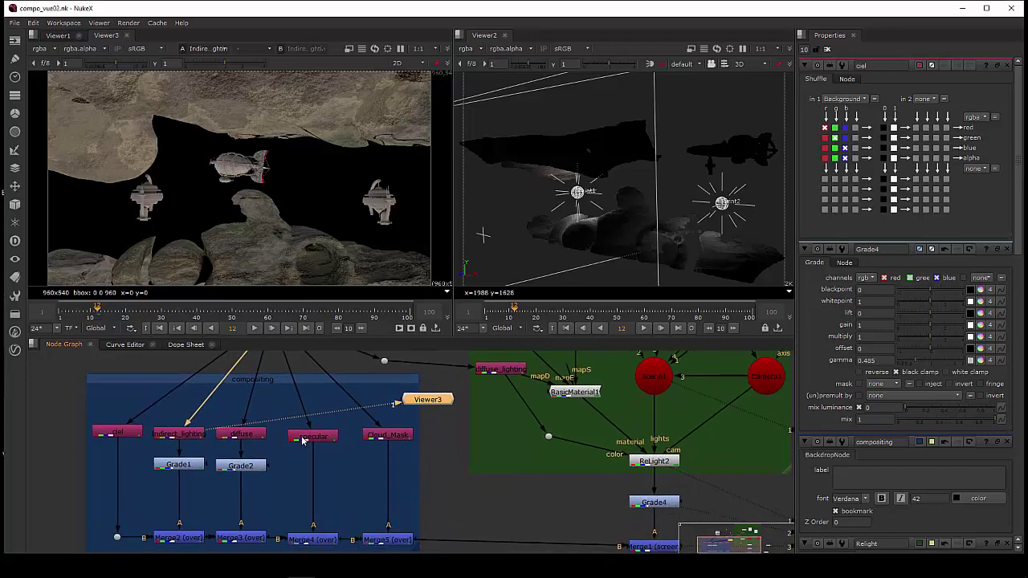
left_click(303, 438)
key("1")
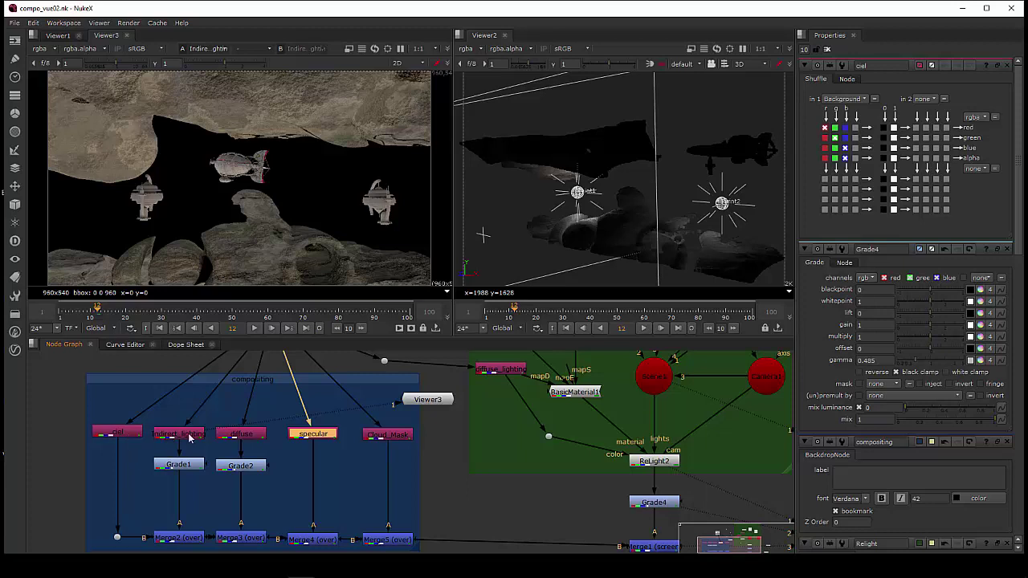
left_click(137, 434)
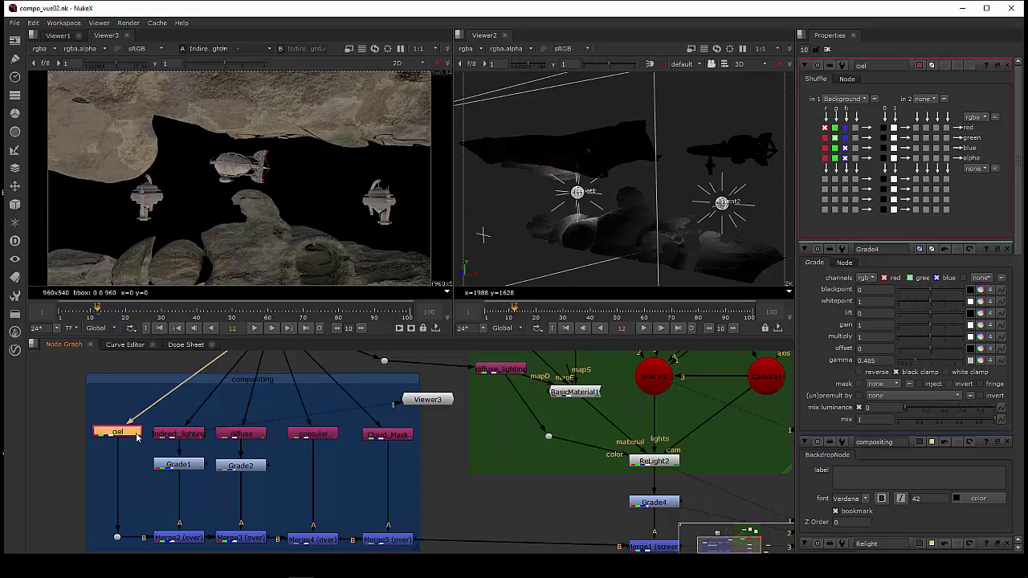
key("1")
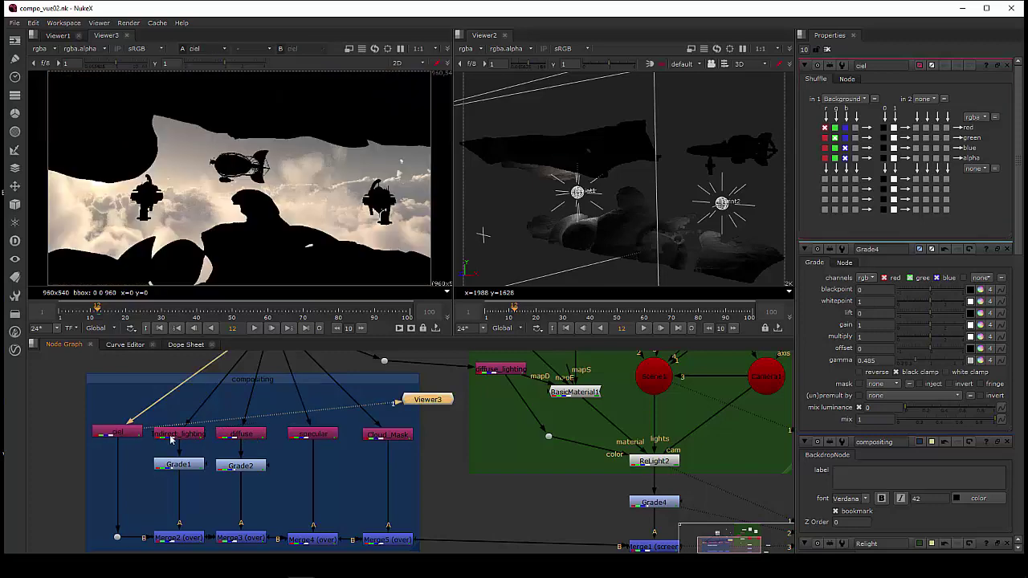
left_click(176, 436)
key("1")
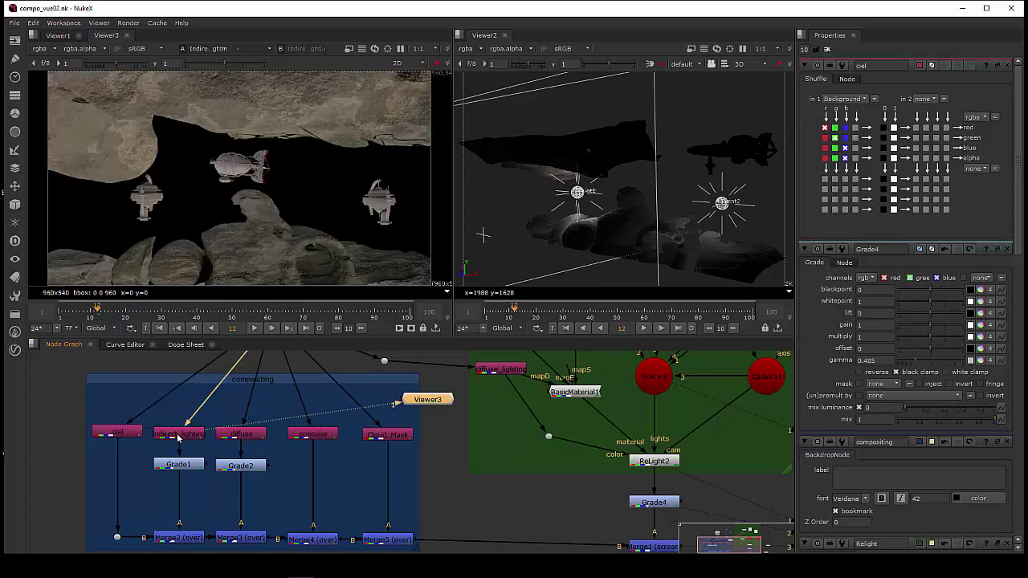
View the diffuse node's output in Viewer3, followed by the specular node's output.
left_click(242, 436)
key("1")
left_click(310, 435)
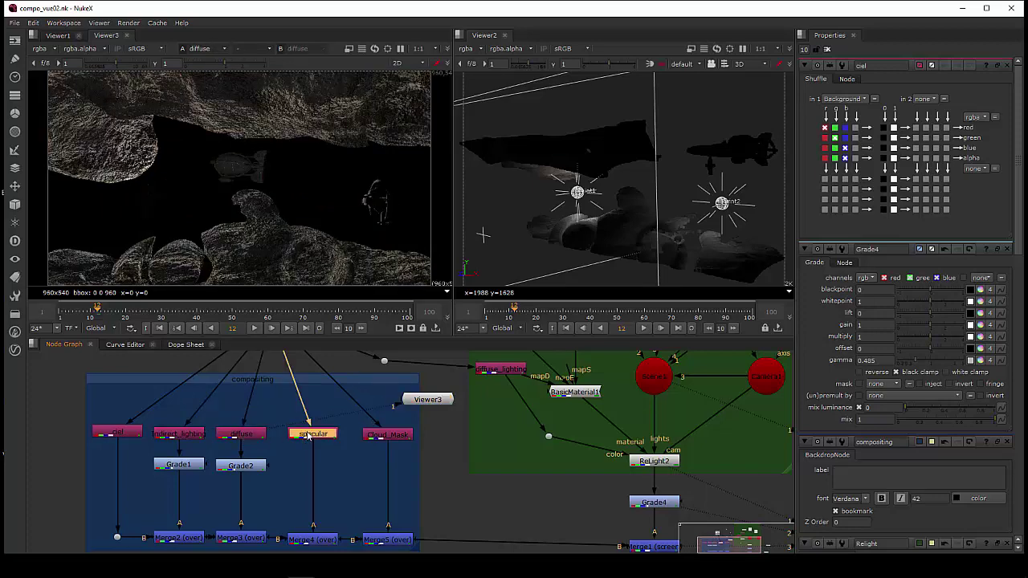
key("1")
View the Cloud_Mask node's output in Viewer3, followed by the combined result of Merge5.
left_click(377, 438)
key("1")
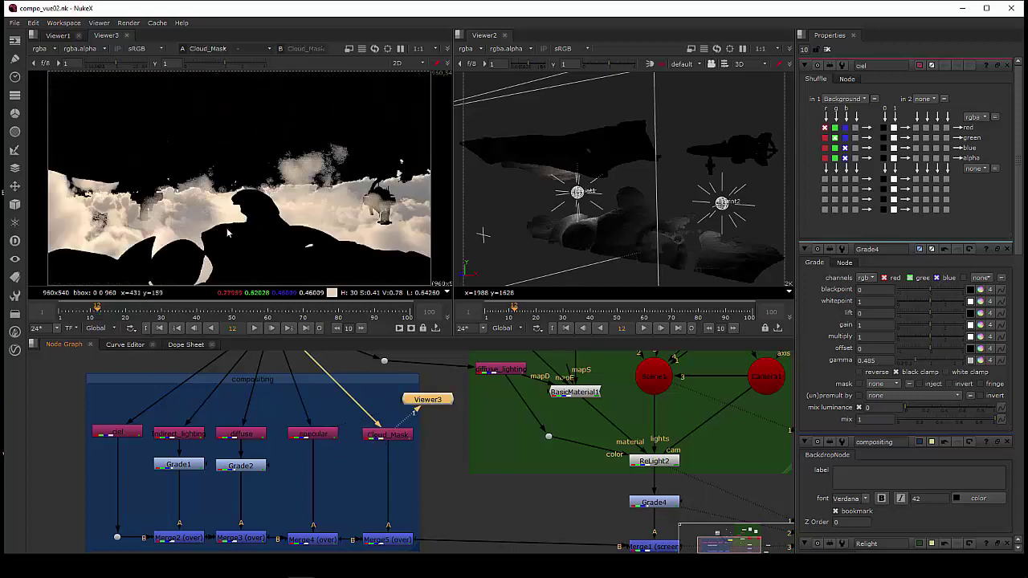
left_click(401, 539)
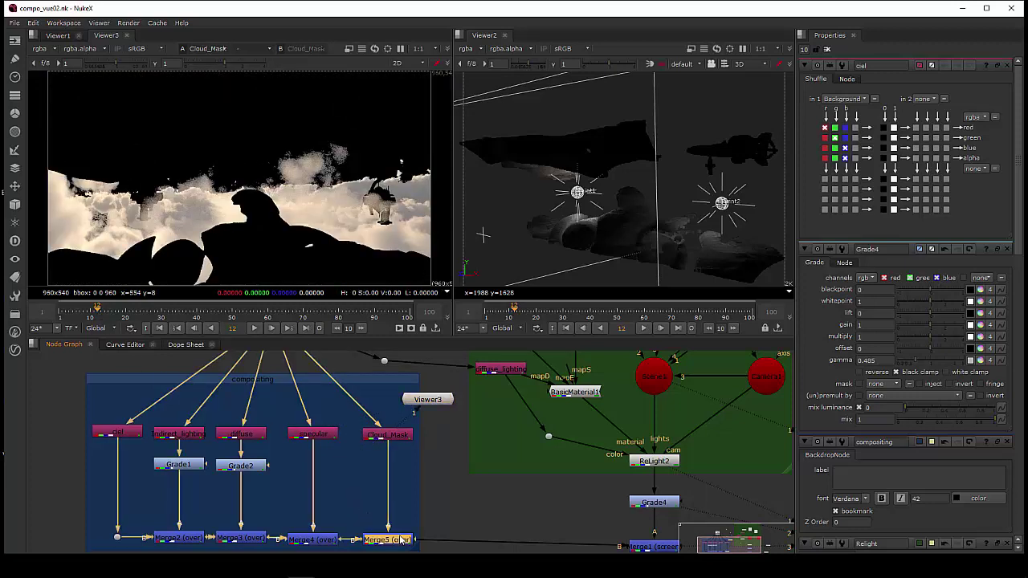
key("1")
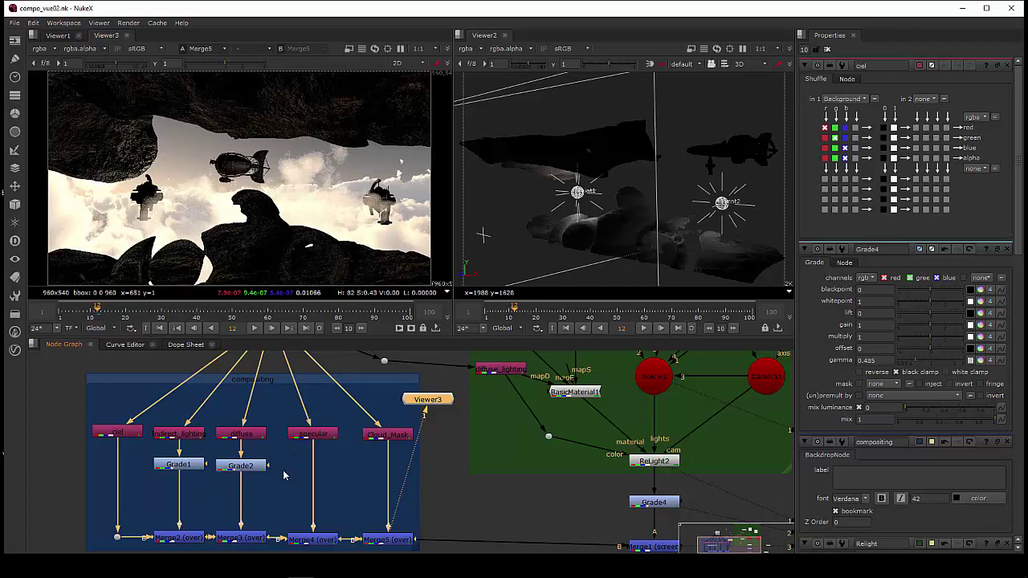
Examine the node graph from Read1 and the compositing branches to the green relighting group, Grade4 and the Merge1 screen node.
scroll(267, 482, "right", 5)
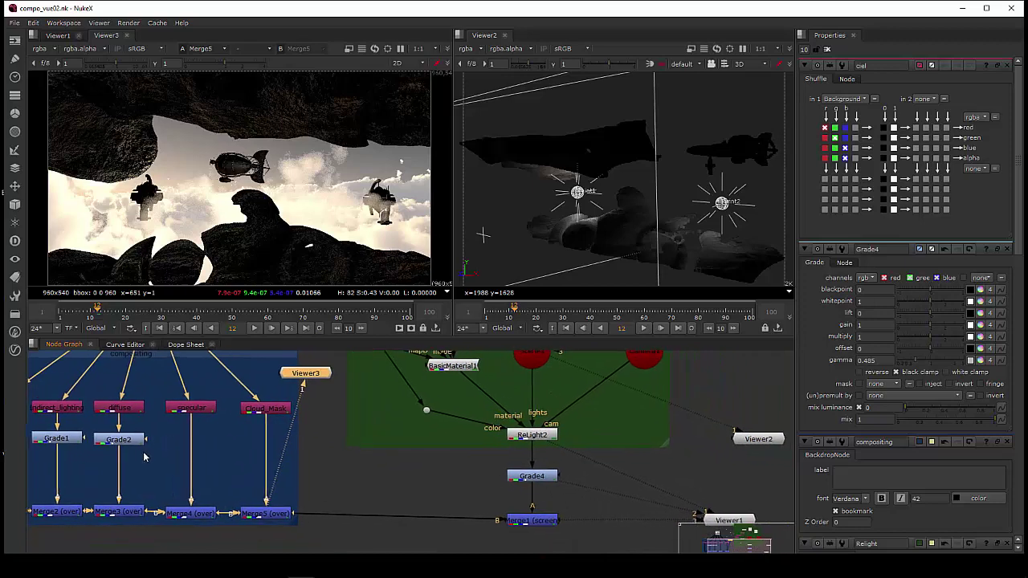
middle_click_drag(316, 420, 314, 452)
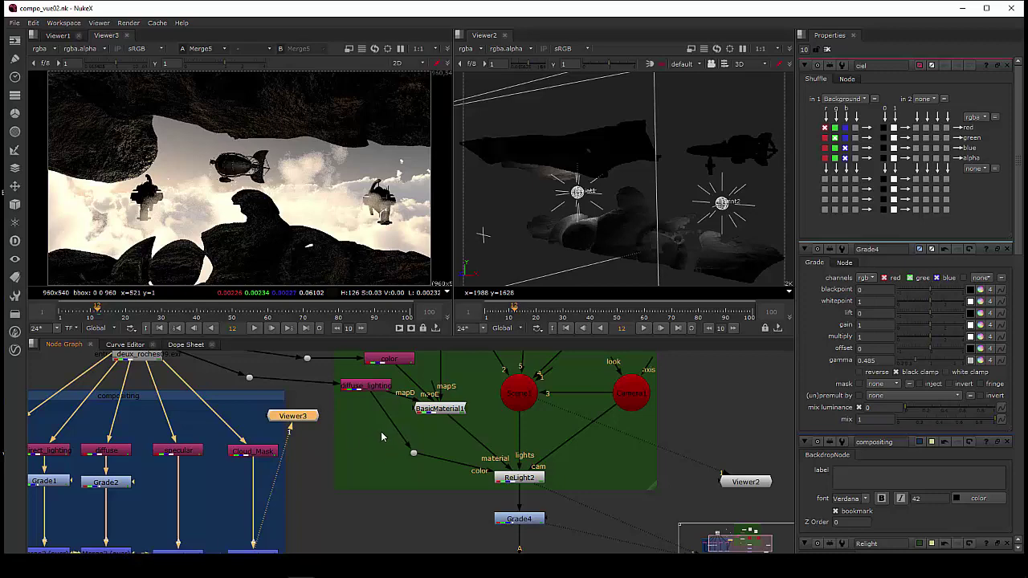
middle_click_drag(366, 439, 360, 432)
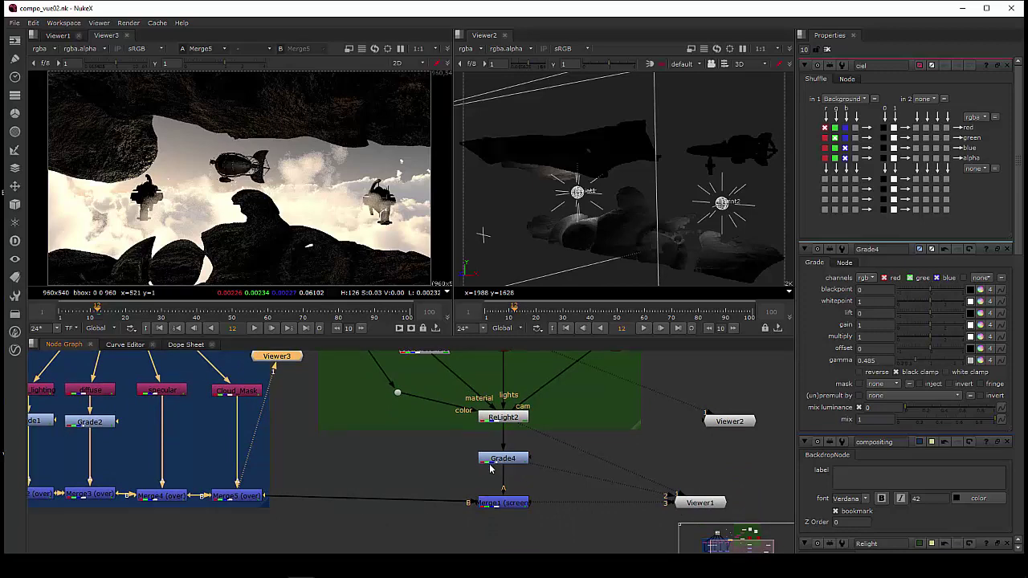
middle_click_drag(493, 469, 497, 520)
scroll(485, 484, "down", 2)
middle_click_drag(481, 482, 454, 523)
scroll(449, 520, "down", 2)
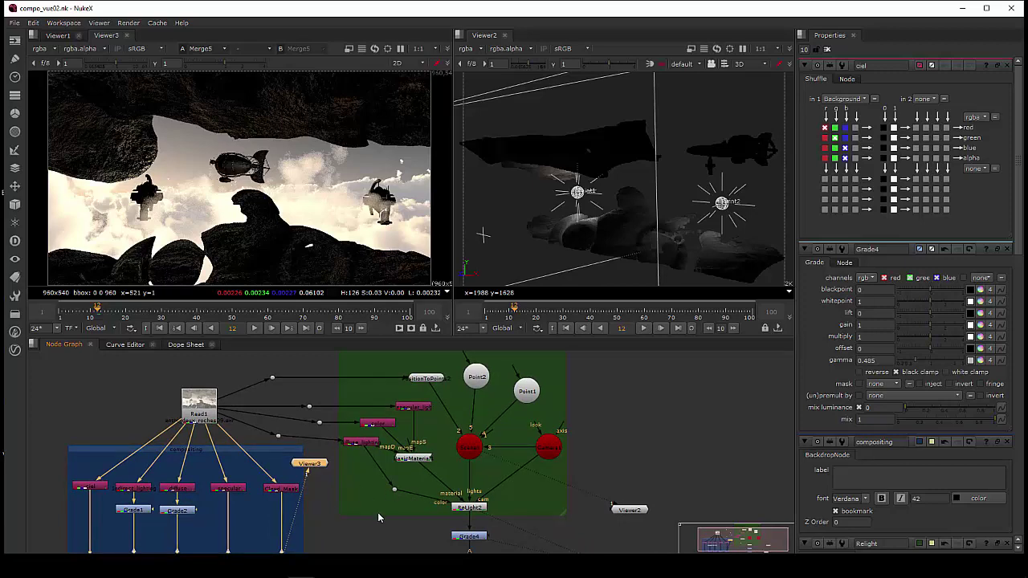
mouse_move(379, 518)
middle_mouse_down()
mouse_move(370, 456)
mouse_move(373, 527)
middle_mouse_up()
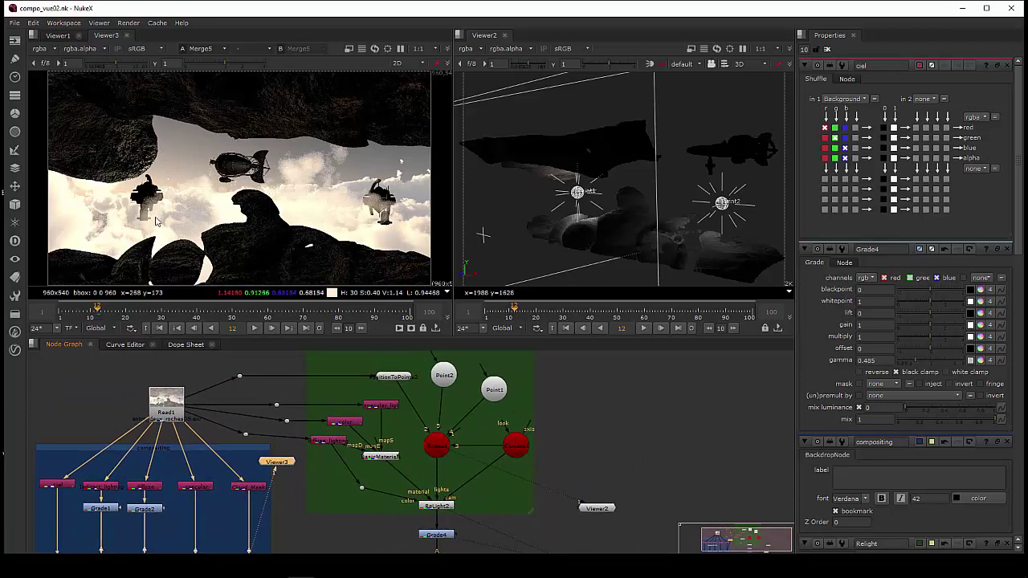
middle_click_drag(309, 496, 297, 399)
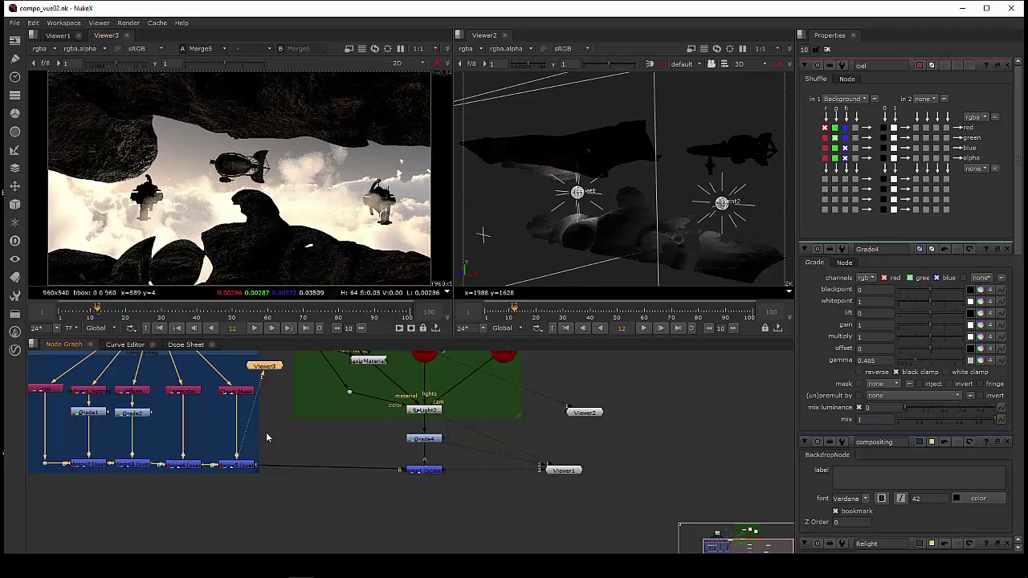
middle_click_drag(276, 428, 341, 467)
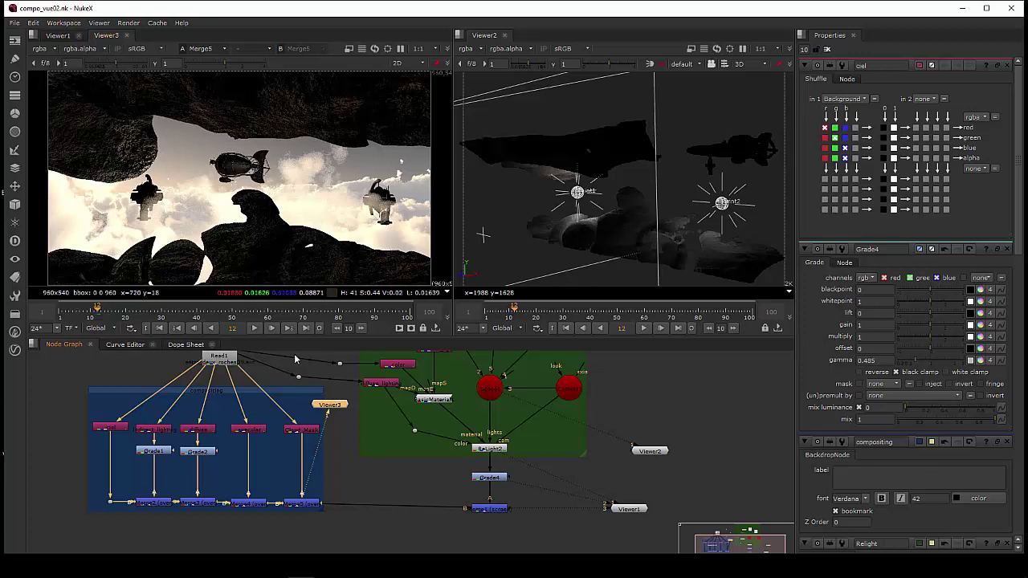
middle_click_drag(204, 408, 162, 408)
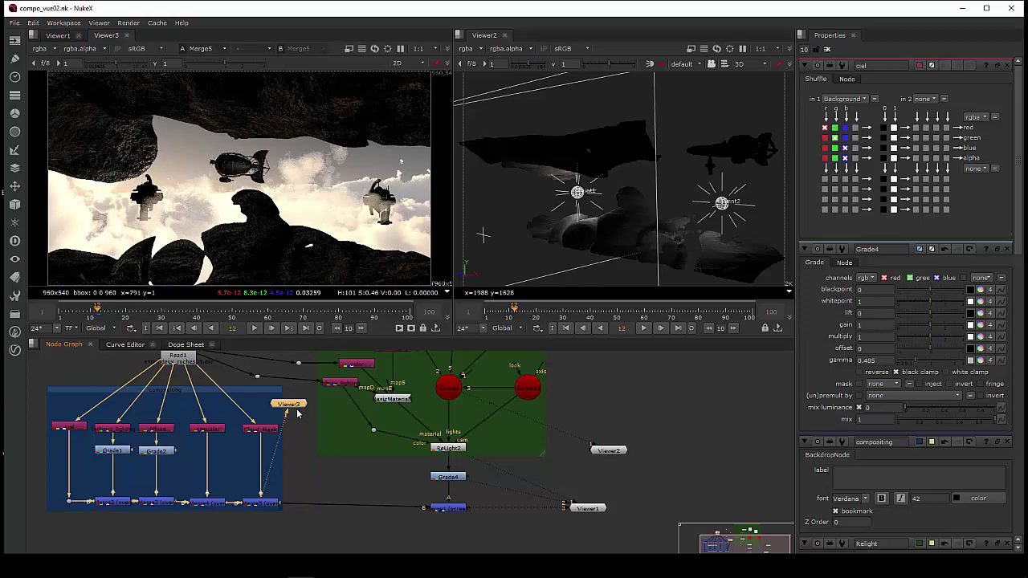
middle_click_drag(209, 429, 185, 431)
middle_click_drag(263, 464, 165, 531)
mouse_move(228, 465)
middle_mouse_down()
mouse_move(232, 501)
mouse_move(247, 469)
middle_mouse_up()
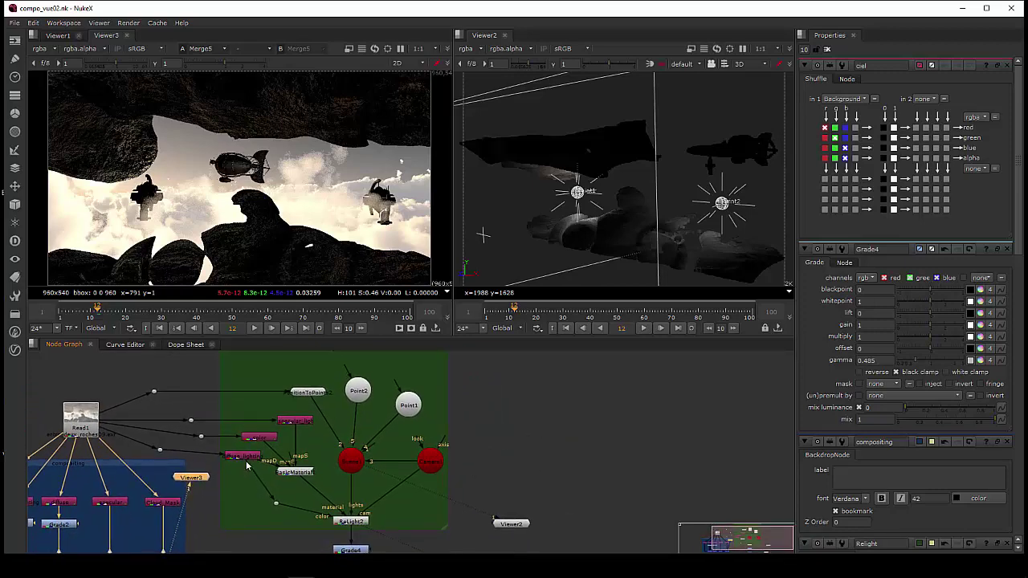
Select the Scene1 node and the ReLight2 node in turn to trace their incoming connections.
left_click(348, 462)
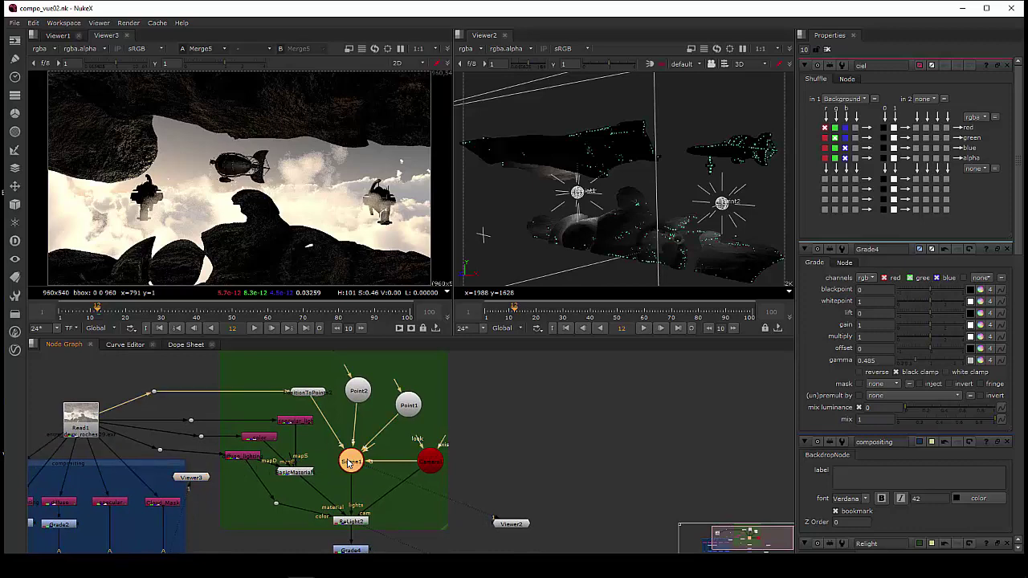
middle_click_drag(498, 435, 567, 395)
left_click(434, 479)
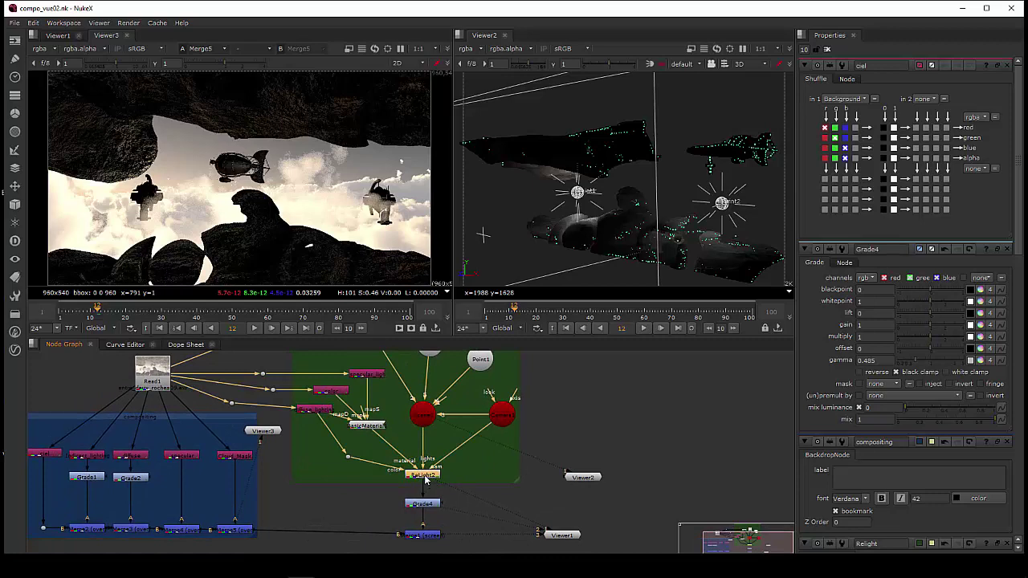
scroll(426, 480, "up", 2)
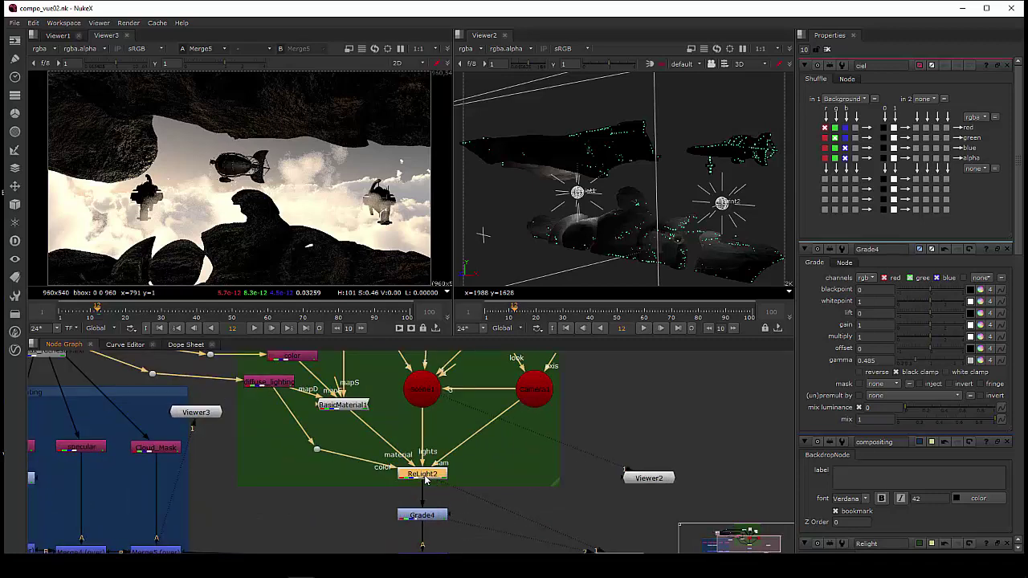
left_click(606, 418)
key("Tab")
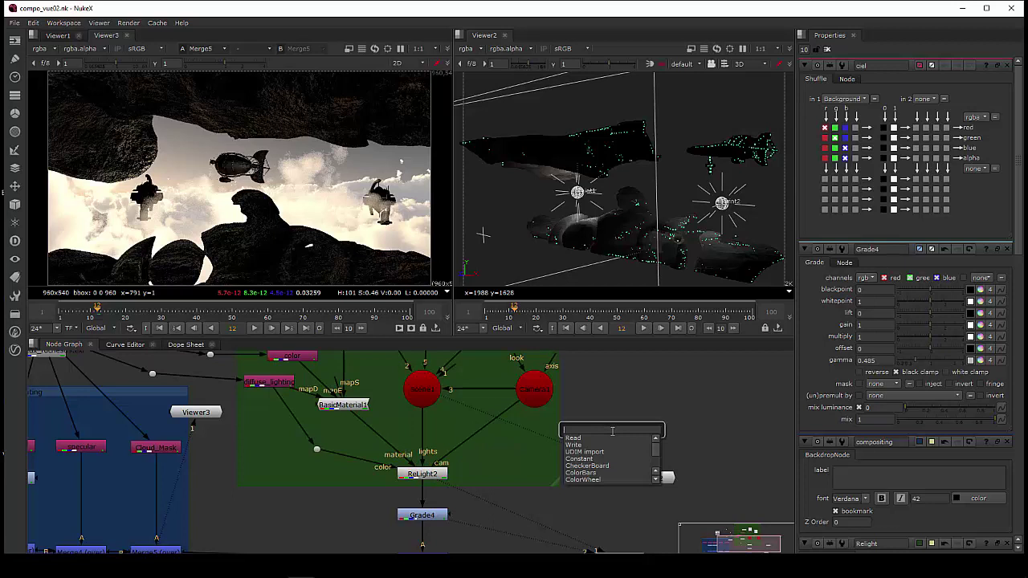
type("relight")
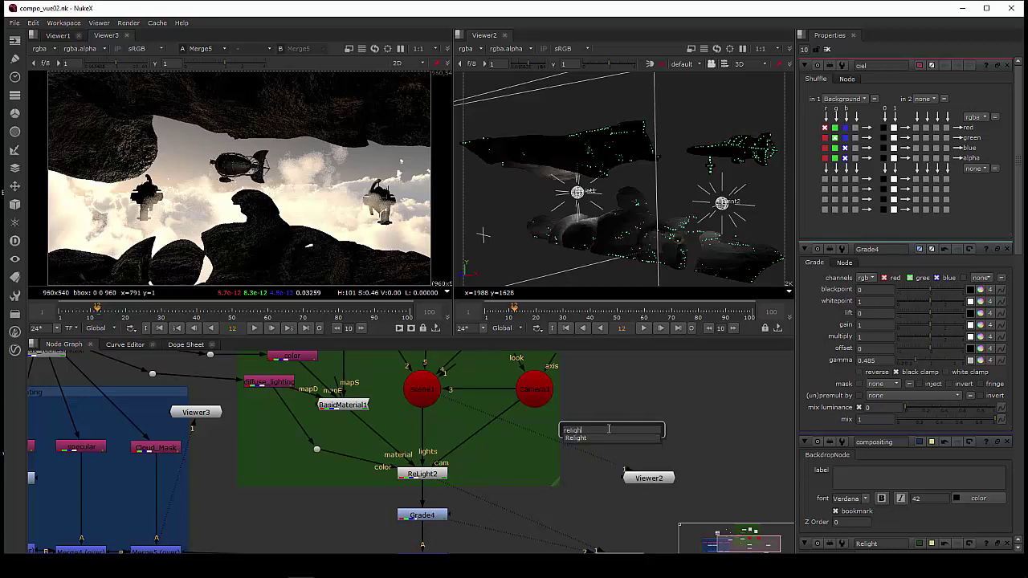
key("Escape")
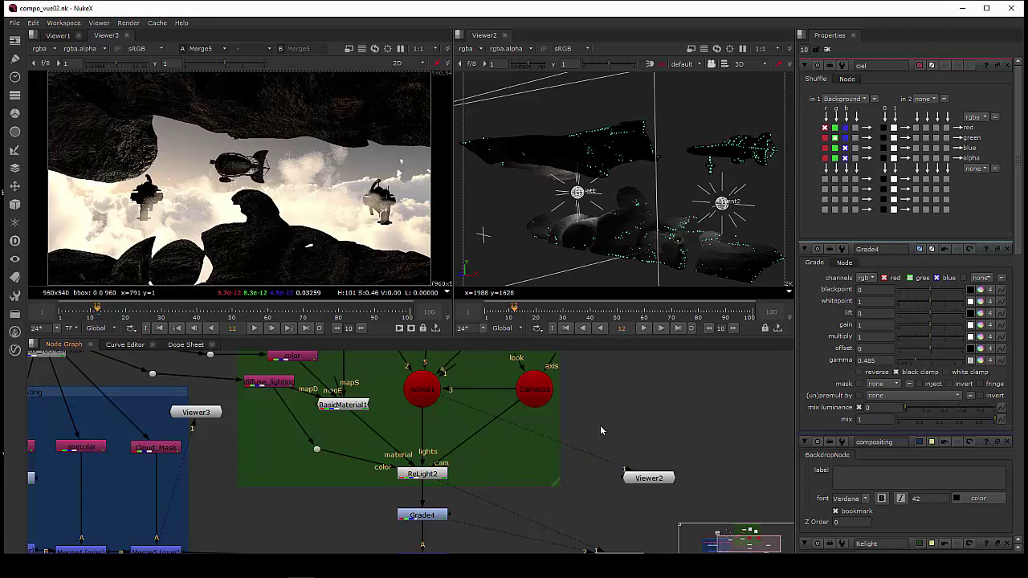
Select the PositionToPoints2 node and inspect its point cloud from another angle in Viewer2.
middle_click_drag(599, 427, 593, 519)
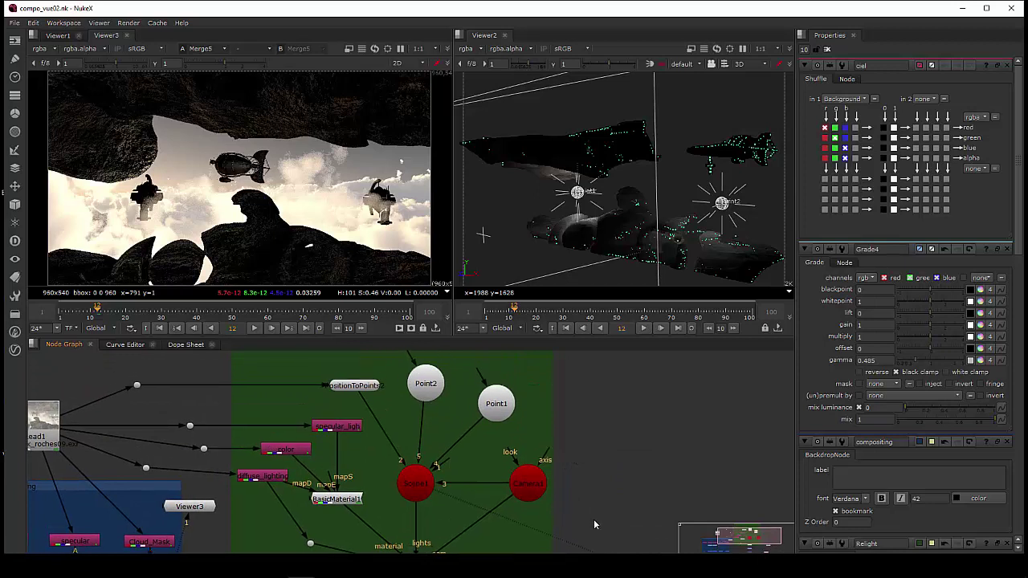
left_click(352, 390)
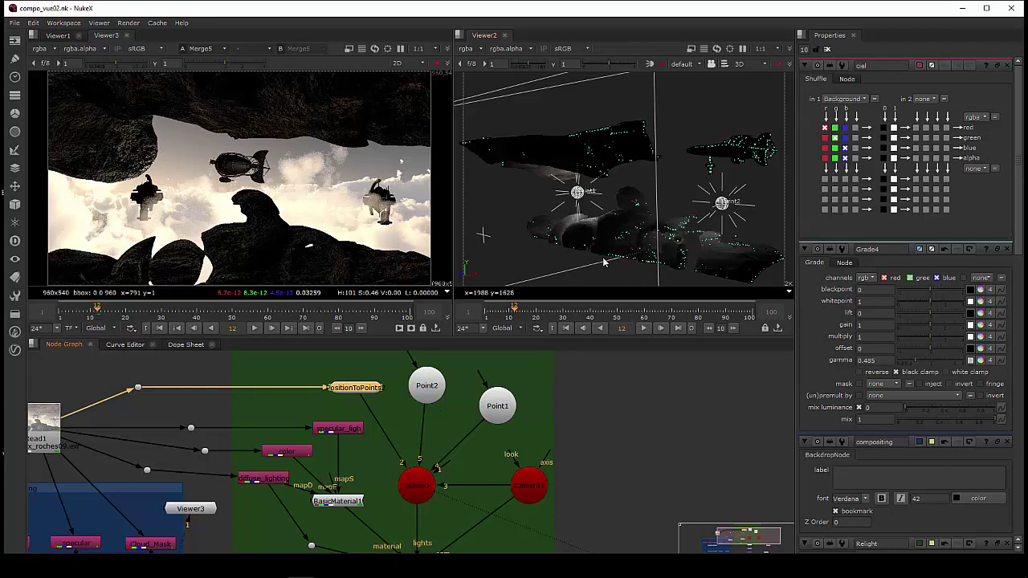
left_click_drag(604, 257, 621, 269, "ctrl")
scroll(498, 430, "down", 3)
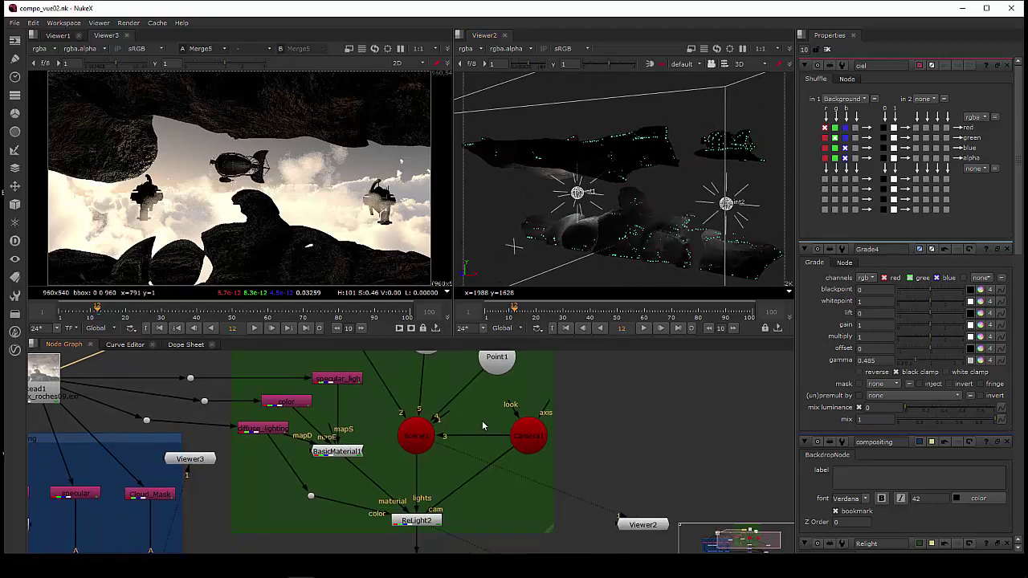
Move the Viewer2 node closer to the green relighting group in the node graph.
left_click_drag(631, 518, 595, 488)
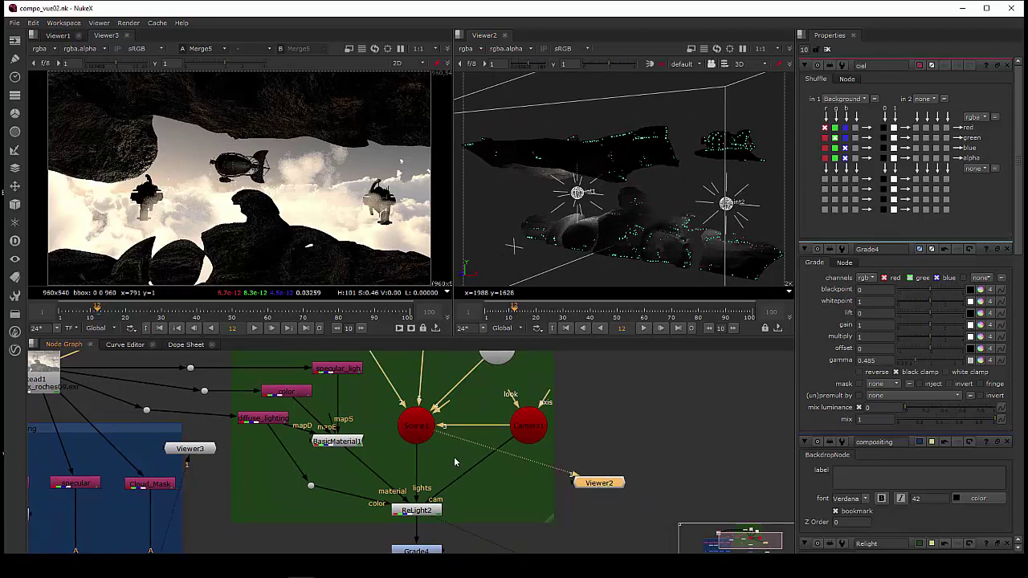
scroll(454, 462, "up", 3)
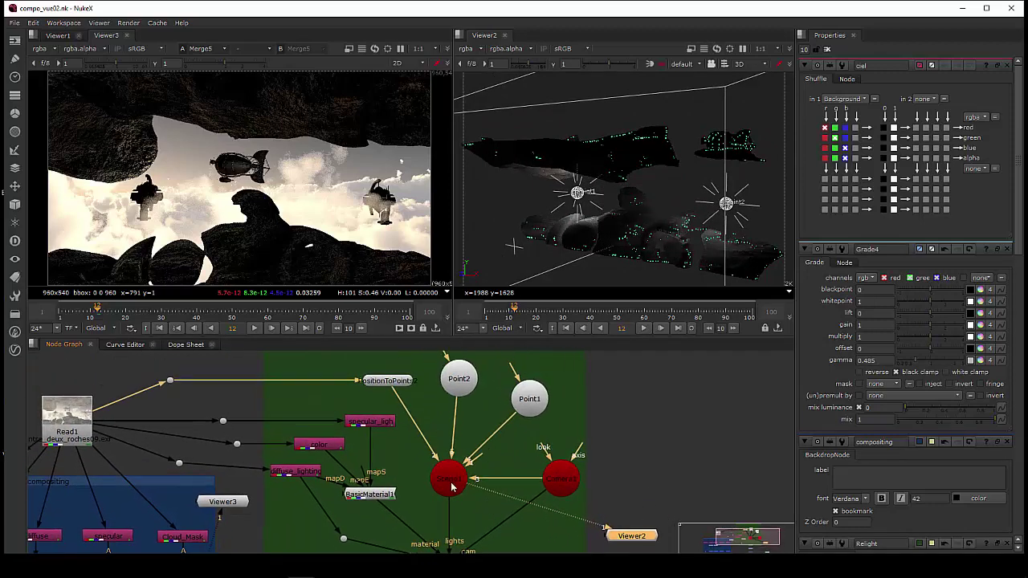
scroll(452, 486, "down", 2)
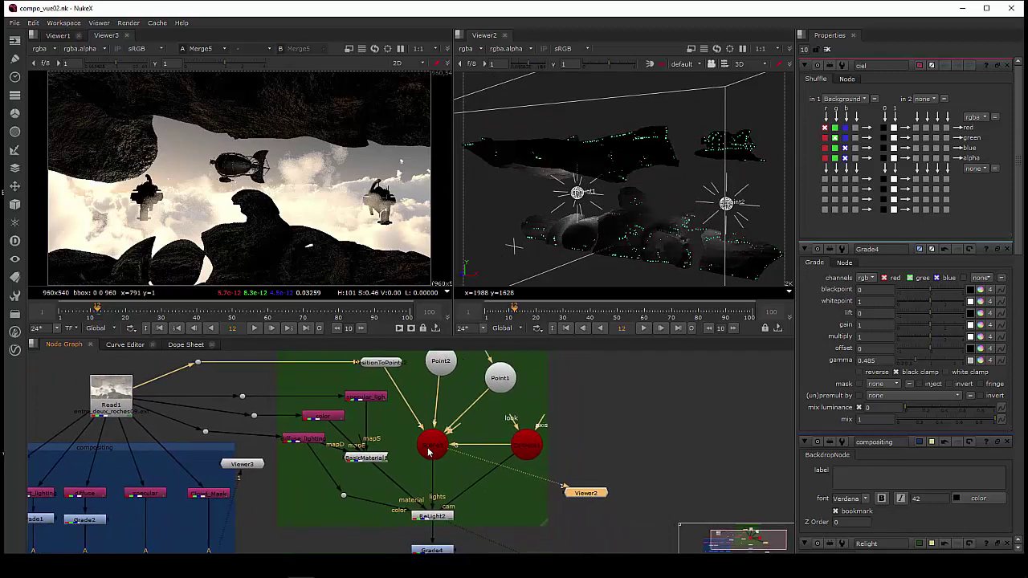
Highlight the inputs feeding ReLight2, followed by those feeding Scene1, by selecting each node.
left_click(434, 517)
middle_click_drag(435, 520, 432, 484)
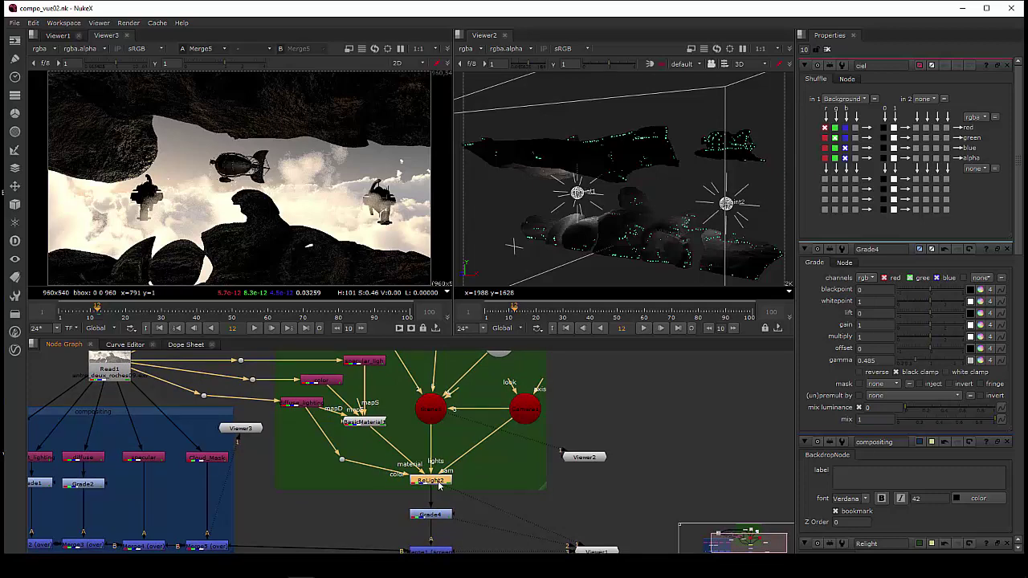
left_click(429, 411)
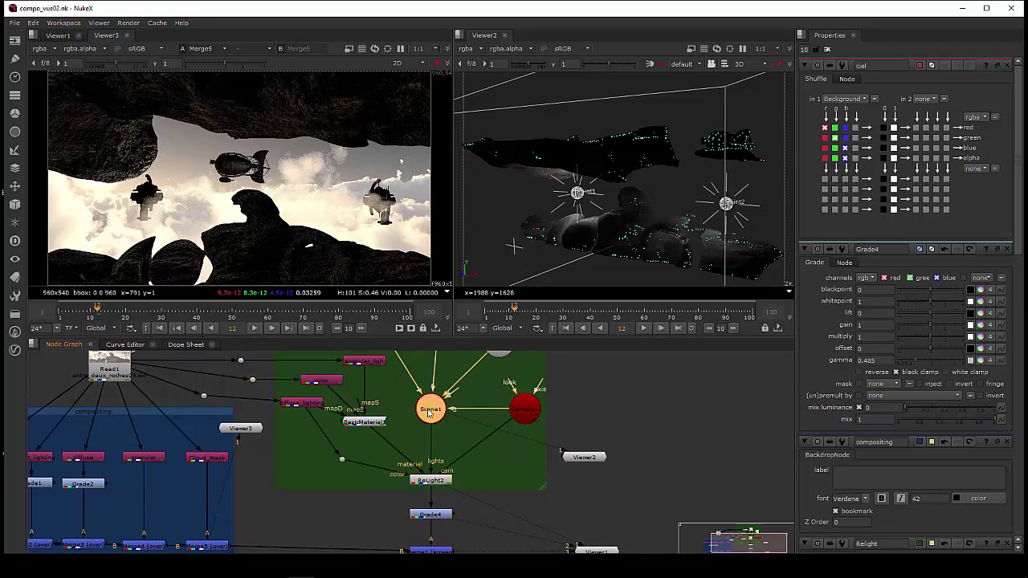
middle_click_drag(436, 445, 414, 479)
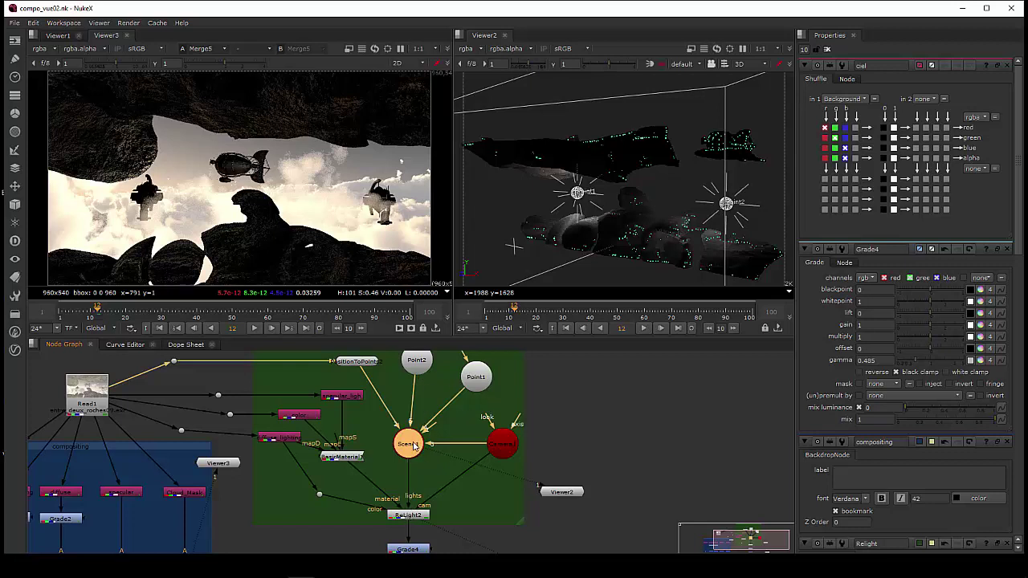
middle_click_drag(414, 446, 412, 450)
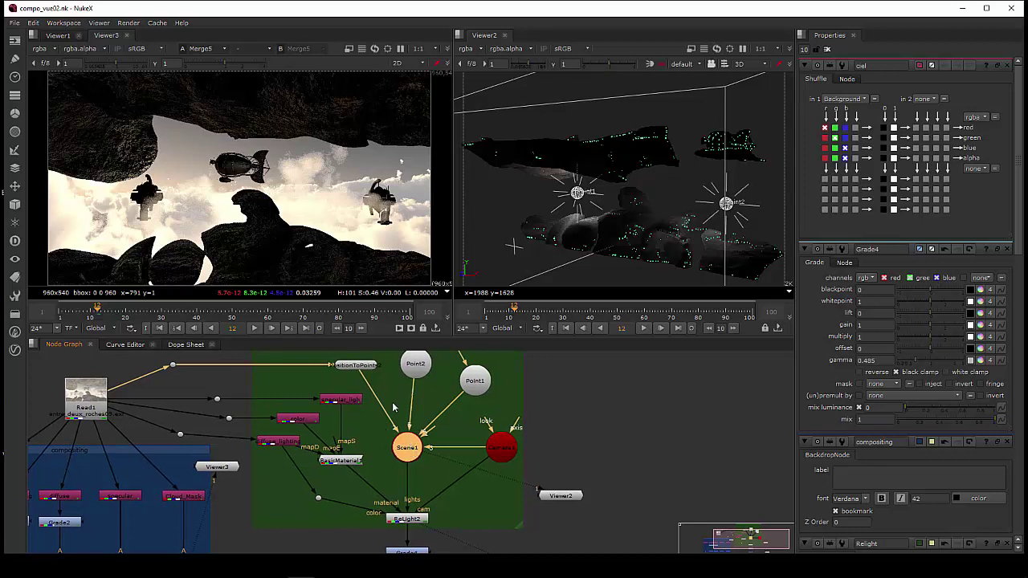
Inspect the point cloud of PositionToPoints2 up close around the rocks in Viewer2 and open the node's properties.
left_click(358, 366)
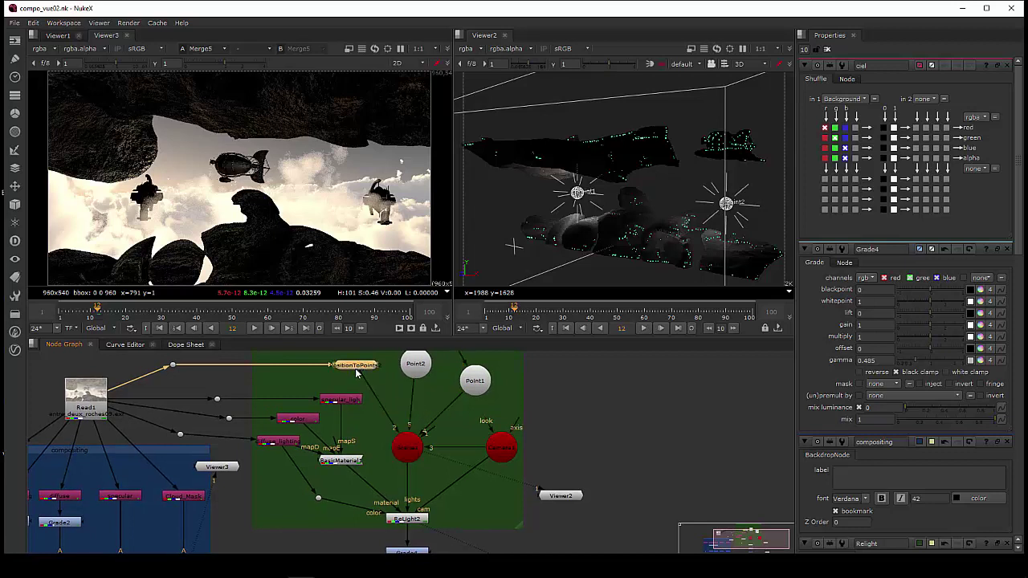
middle_click_drag(356, 371, 362, 389)
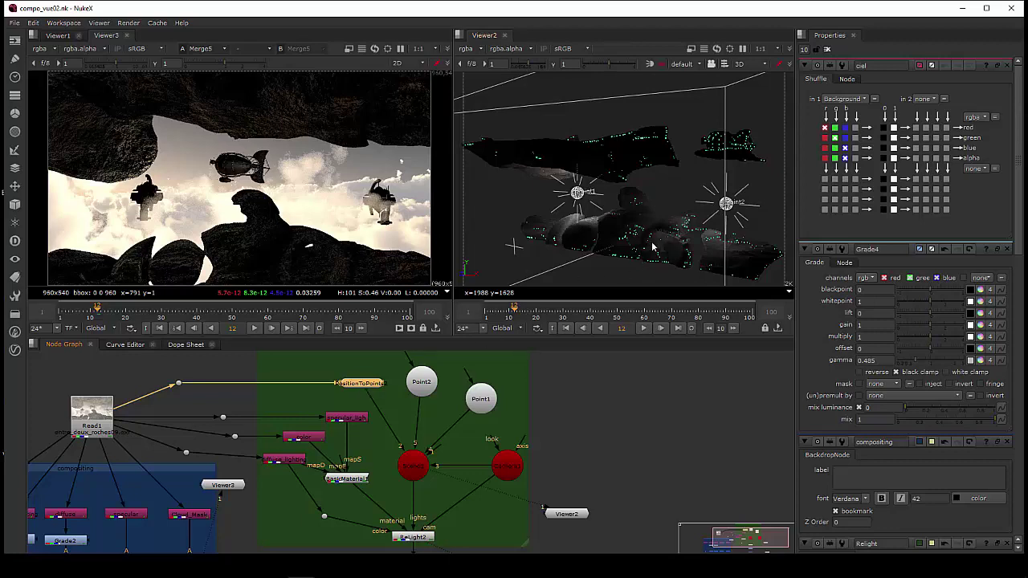
left_click_drag(653, 247, 629, 219, "ctrl")
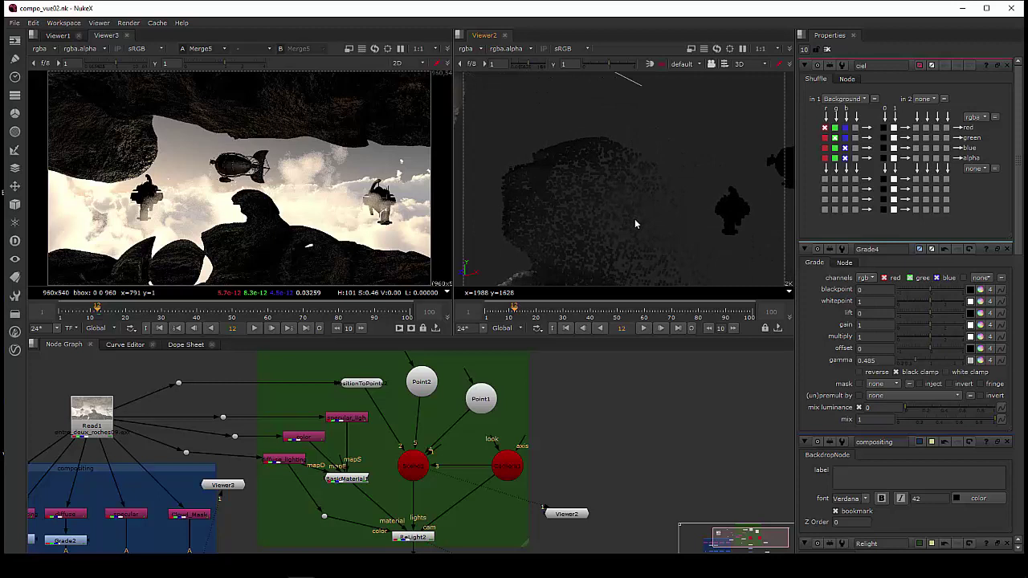
left_click_drag(634, 224, 491, 244, "ctrl")
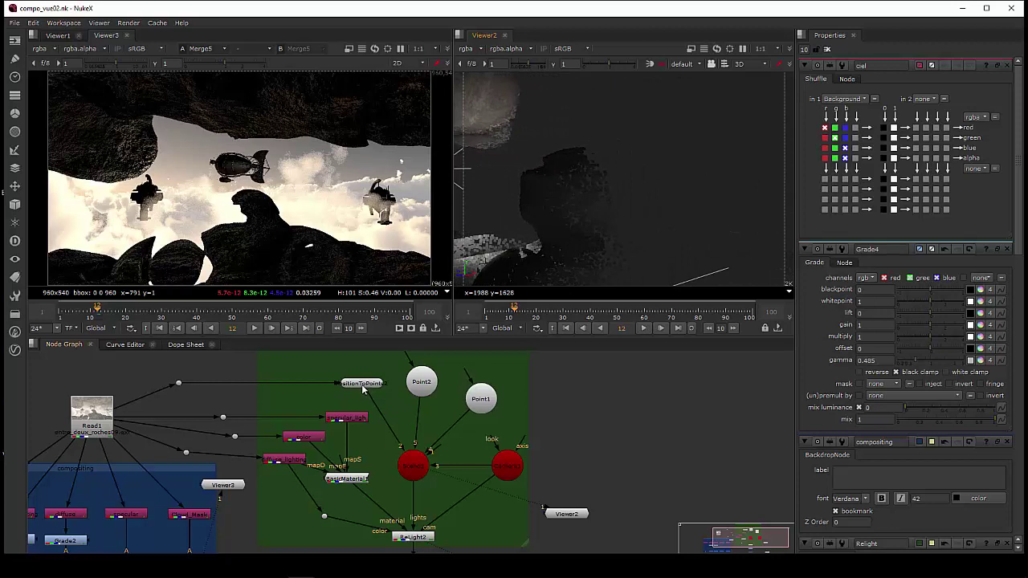
mouse_move(597, 227)
left_mouse_down("ctrl")
mouse_move(597, 211)
mouse_move(594, 236)
mouse_move(593, 215)
mouse_move(640, 241)
mouse_move(761, 214)
mouse_move(754, 199)
mouse_move(594, 228)
mouse_move(593, 238)
left_mouse_up("ctrl")
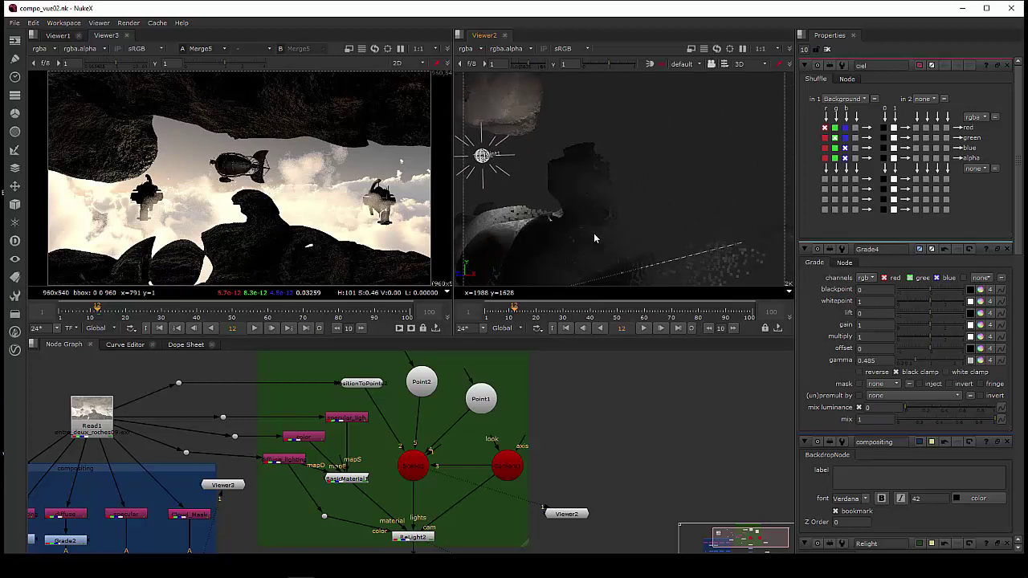
left_click(365, 385)
double_click(364, 385)
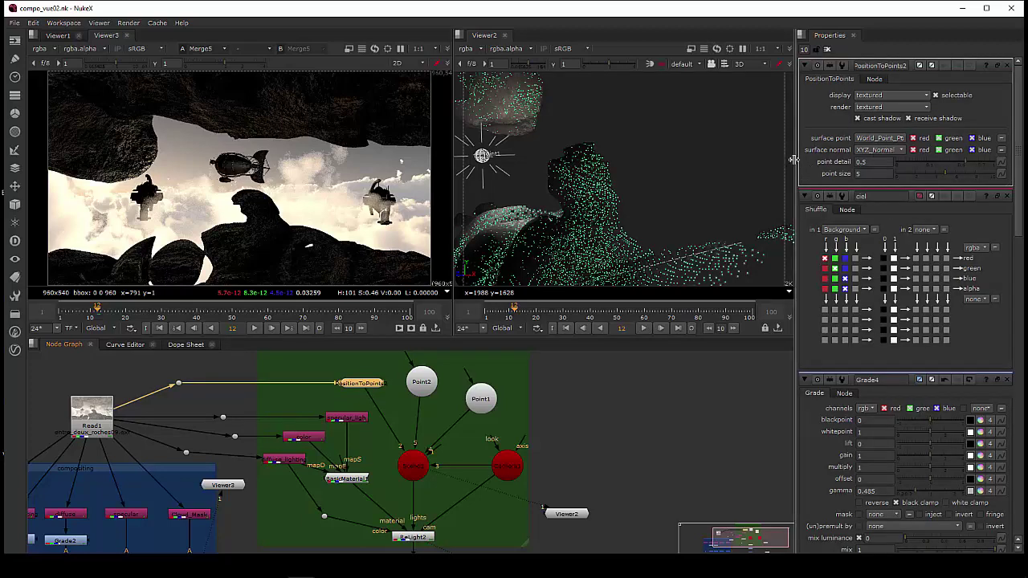
Widen the properties area and choose World_Point_Position as the surface point layer of PositionToPoints2.
left_click_drag(797, 164, 737, 173)
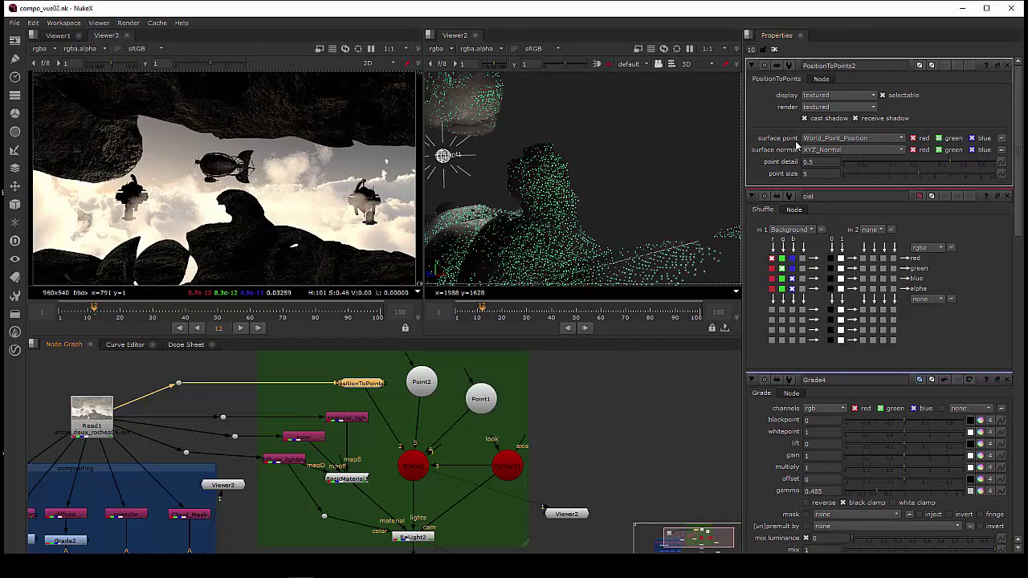
left_click(854, 139)
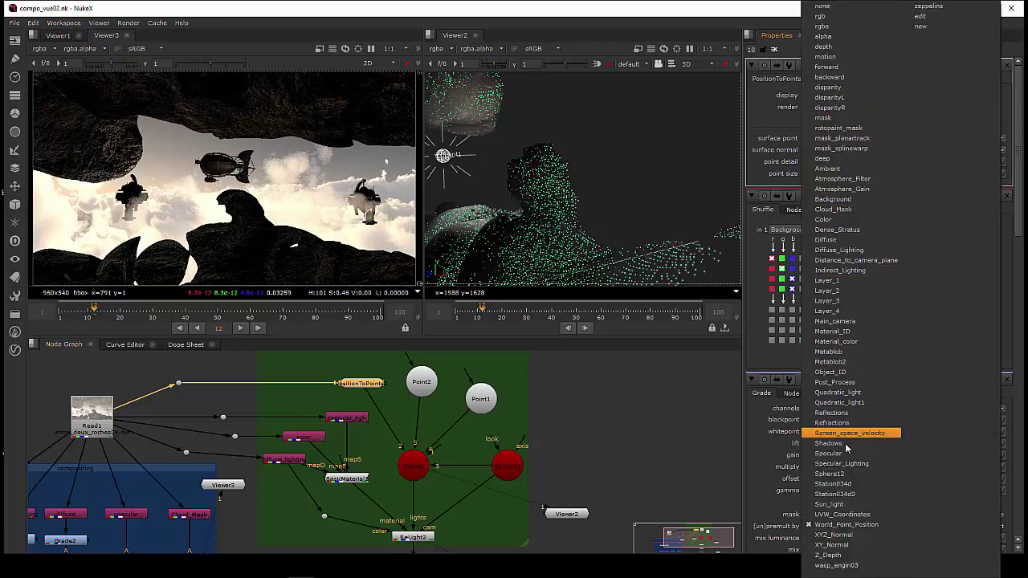
left_click(860, 524)
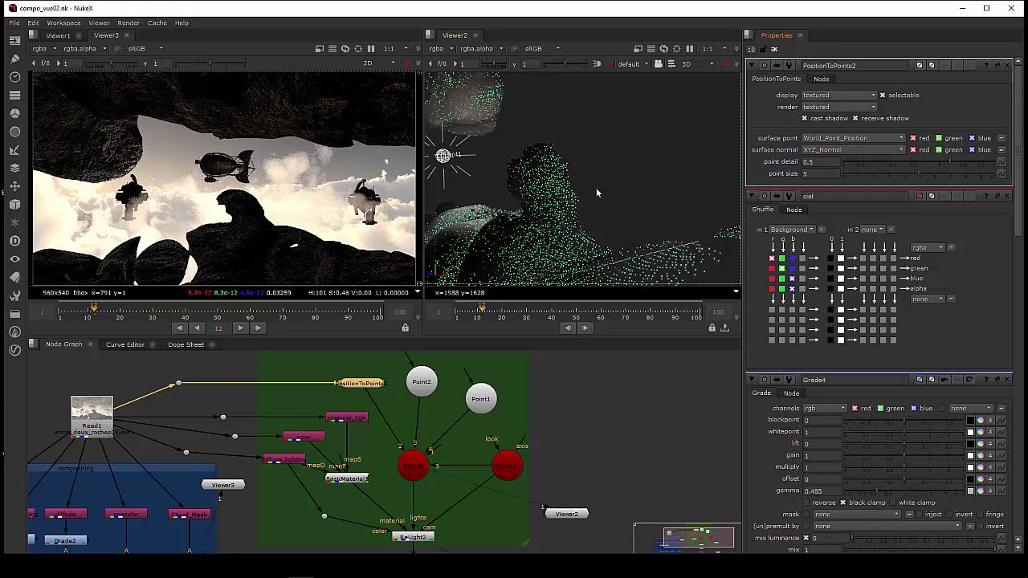
Inspect the point cloud, lights and camera frustum in Viewer2 from another angle, then select PositionToPoints2 and nudge it slightly.
left_click_drag(596, 192, 543, 229, "ctrl")
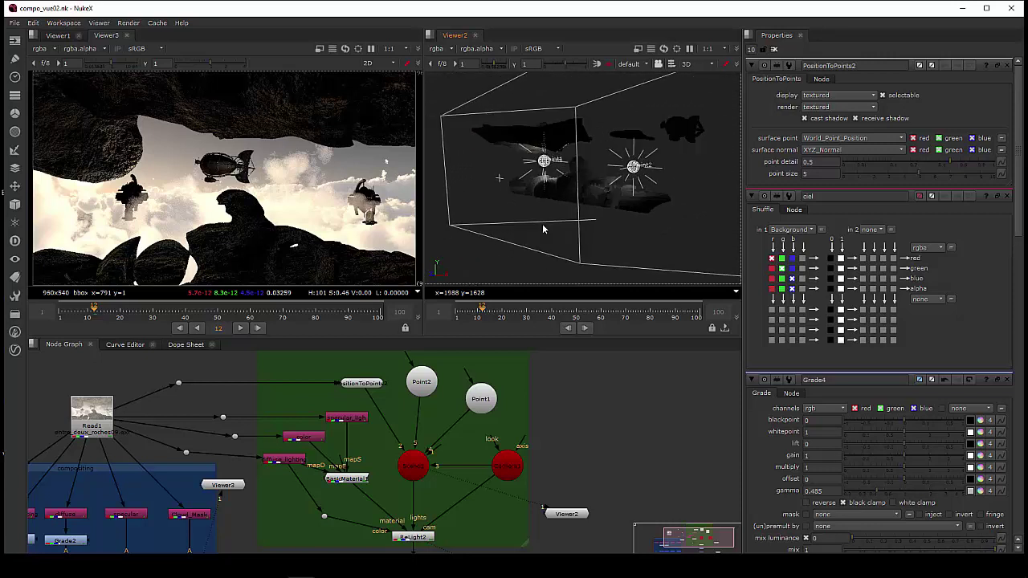
scroll(543, 229, "up", 5)
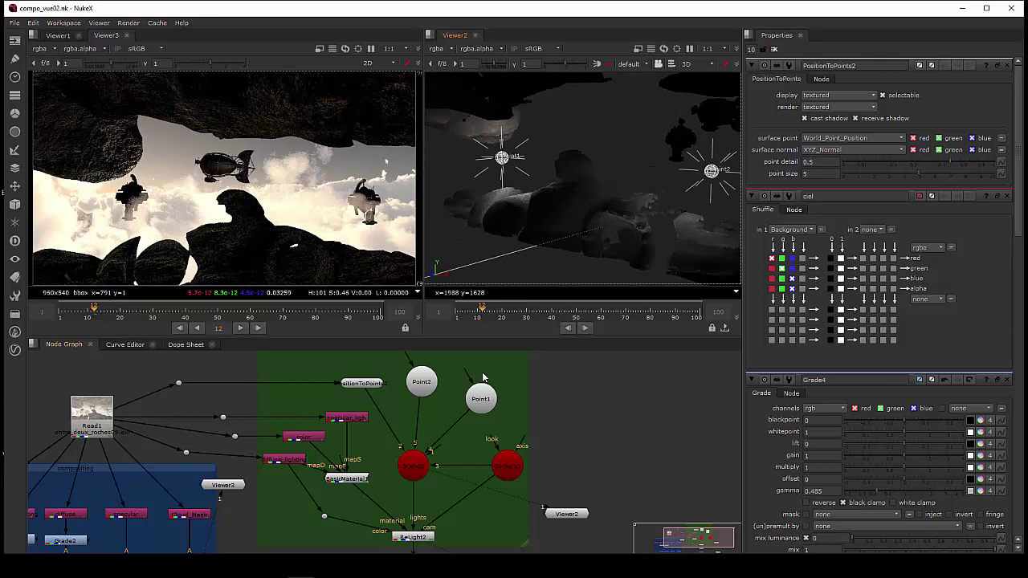
left_click_drag(370, 389, 359, 384)
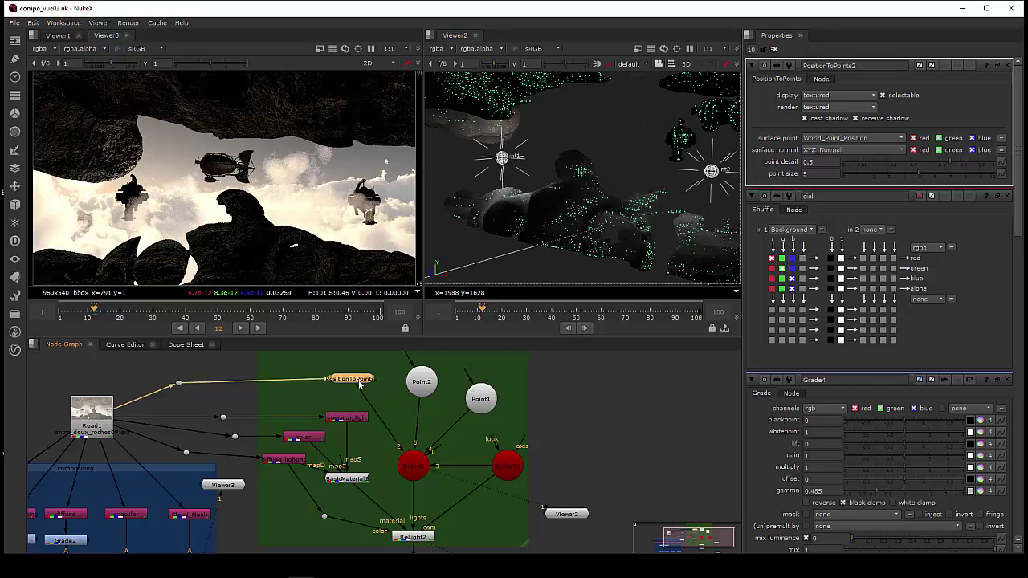
Select the Scene1 node and look through the available 3D nodes, including the Geometry types.
left_click(409, 468)
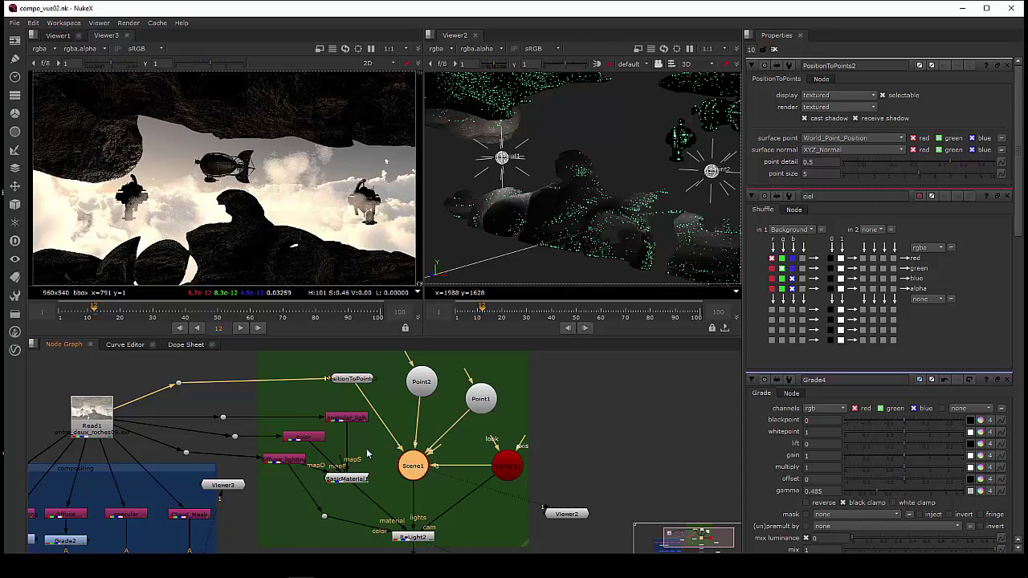
left_click(15, 204)
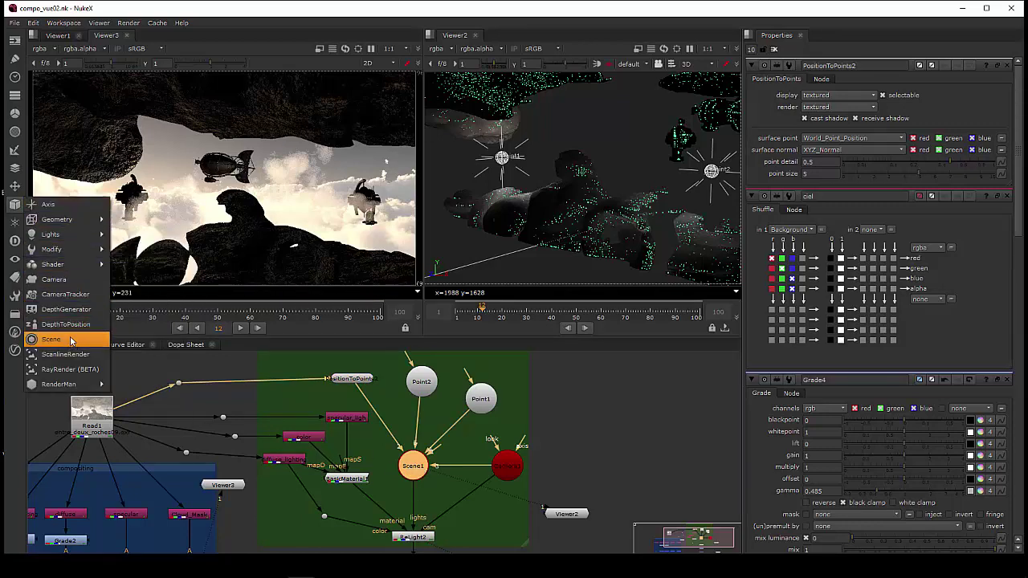
mouse_move(73, 239)
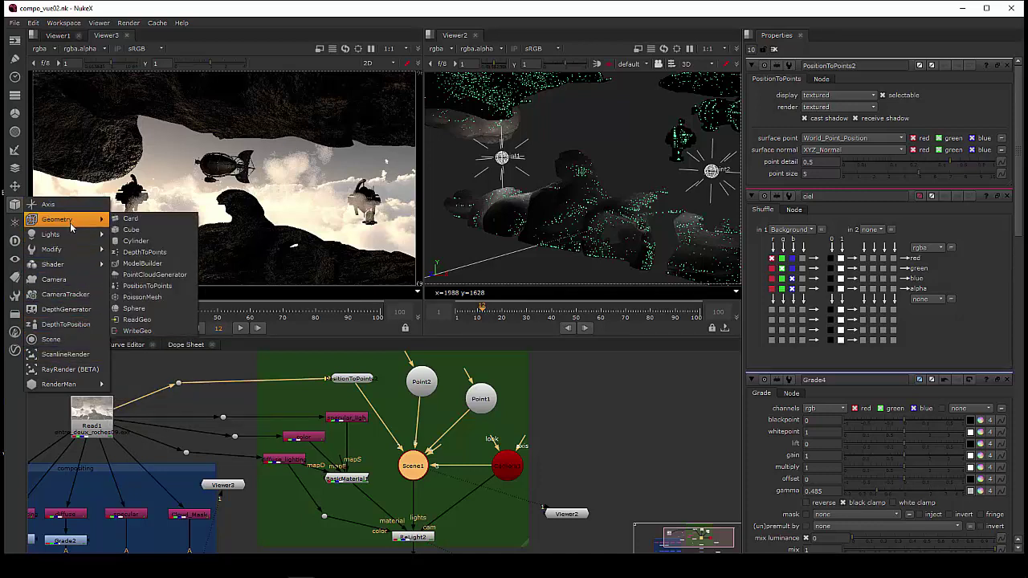
left_click(216, 370)
left_click(216, 370)
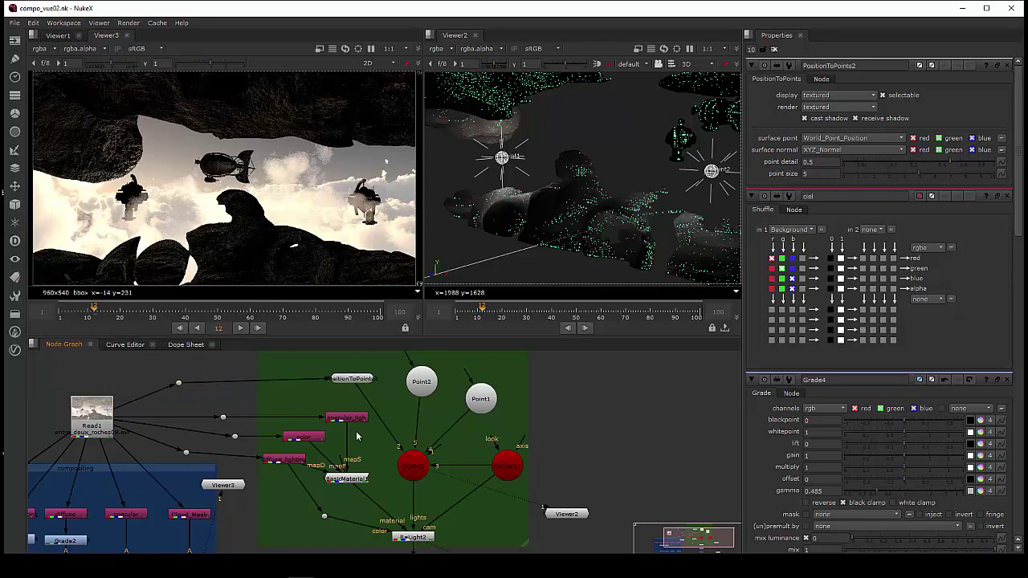
middle_click_drag(356, 437, 348, 437)
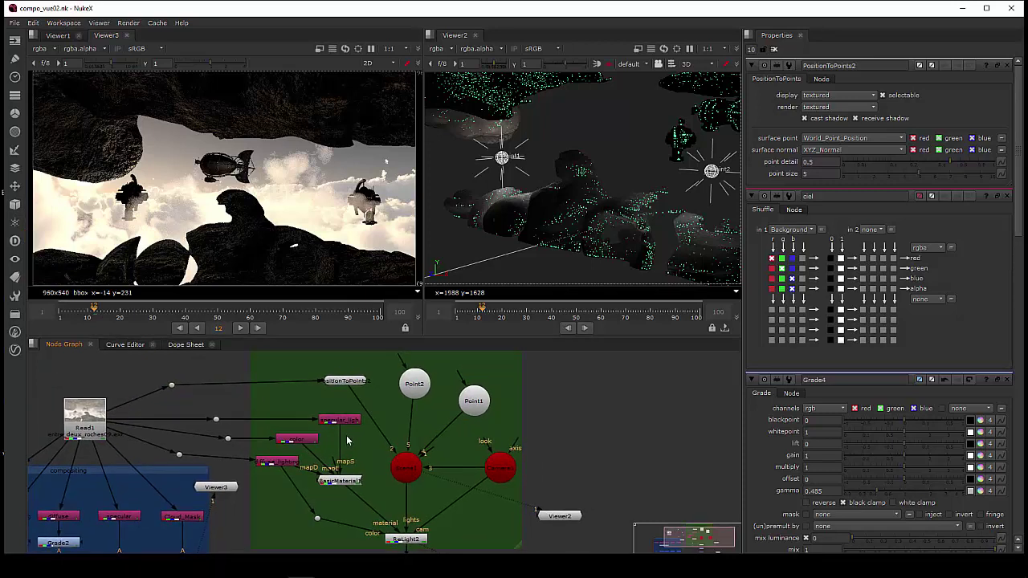
left_click(14, 206)
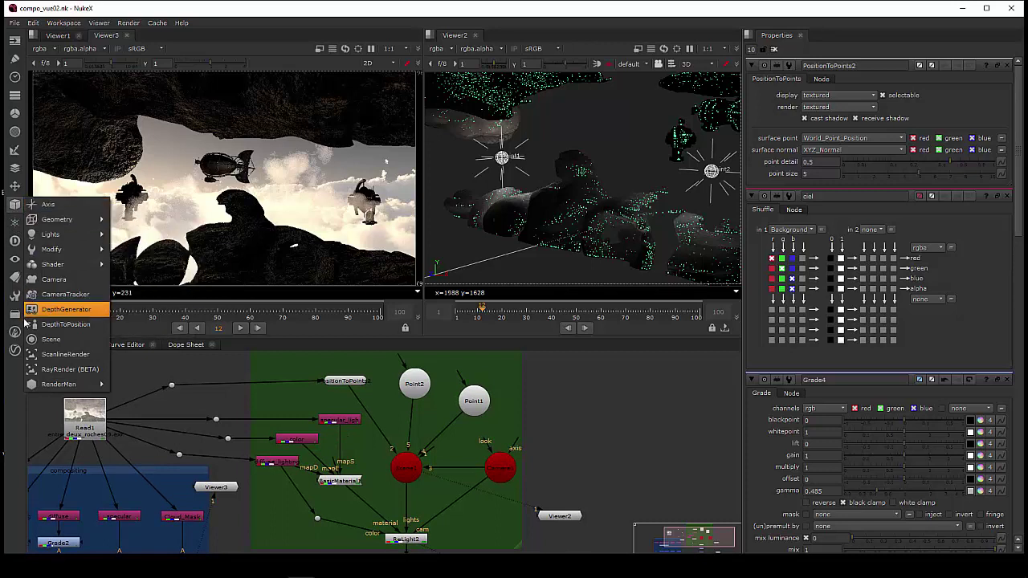
left_click(619, 391)
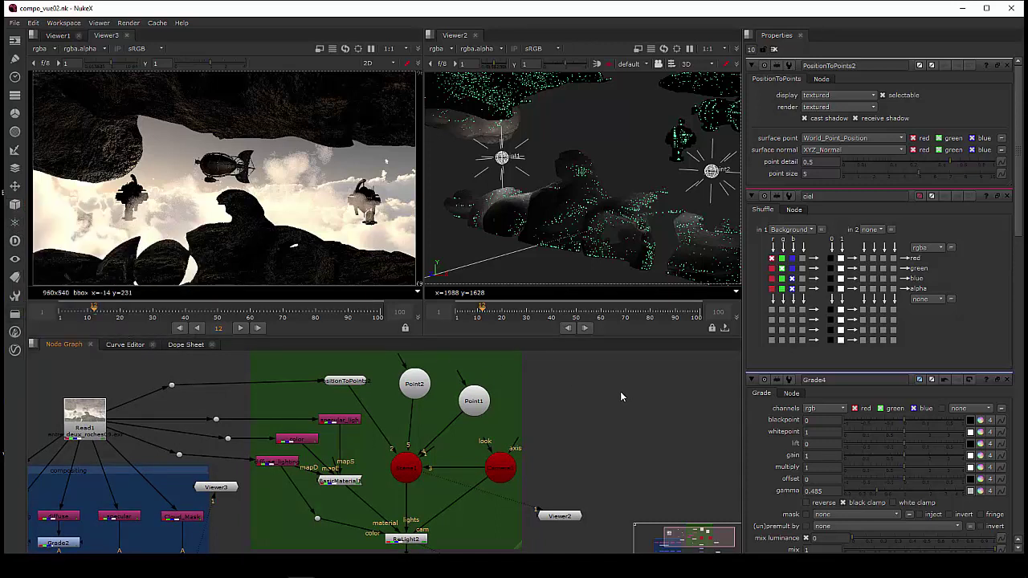
Point out the inputs of Scene1 by selecting and slightly shifting PositionToPoints2, Point2, Point1 and Camera1.
left_click(409, 477)
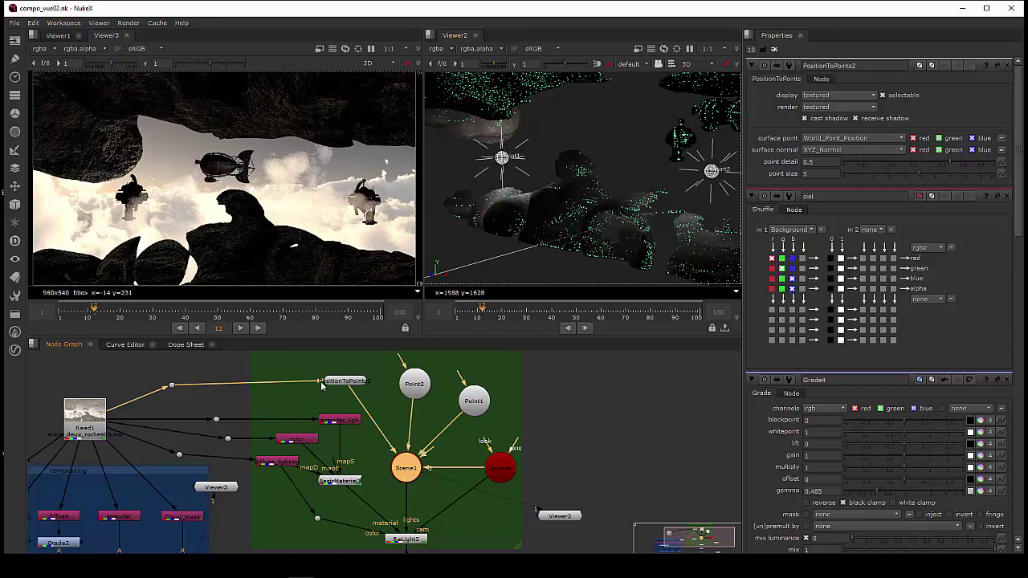
left_click_drag(348, 382, 351, 379)
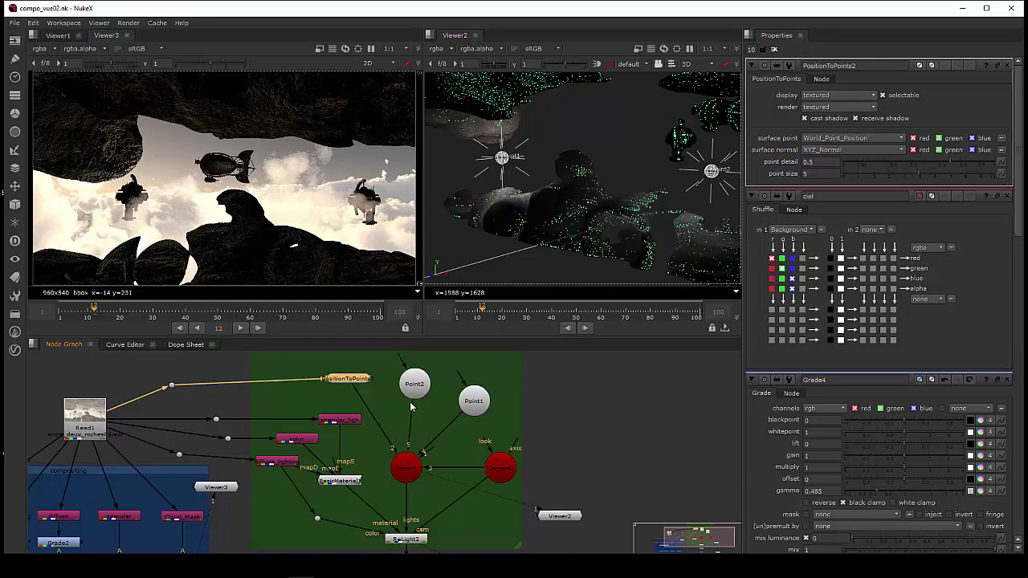
left_click_drag(416, 389, 408, 387)
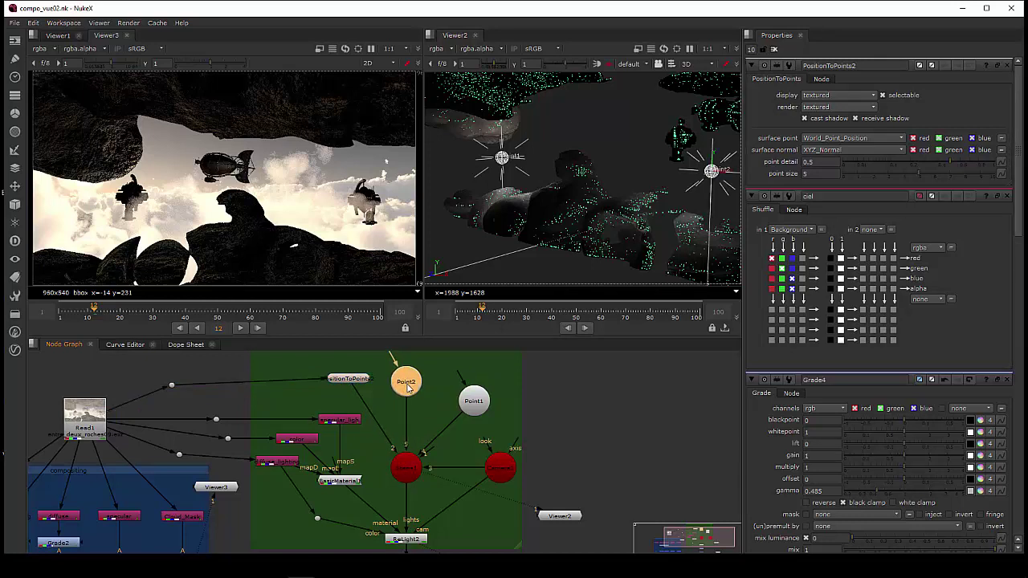
left_click_drag(474, 404, 467, 395)
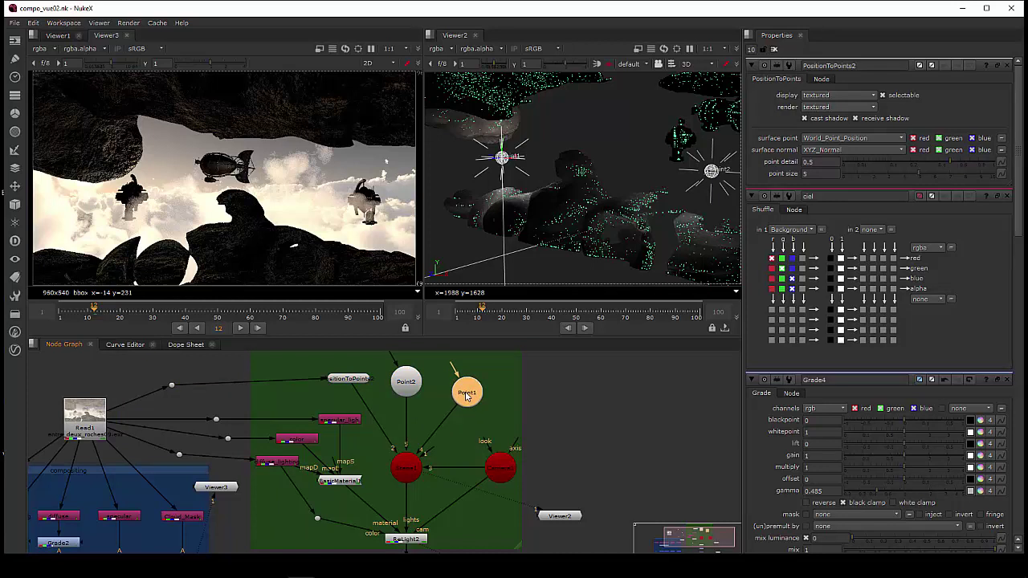
left_click(495, 472)
left_click_drag(495, 472, 490, 465)
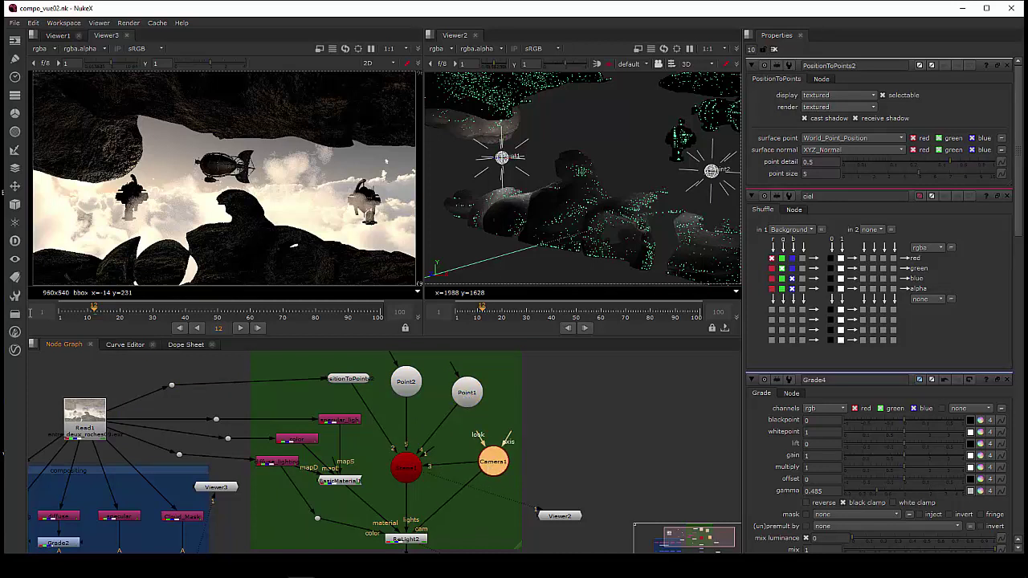
Locate the Camera node type among the 3D nodes and open the file import settings of Camera1.
left_click(14, 205)
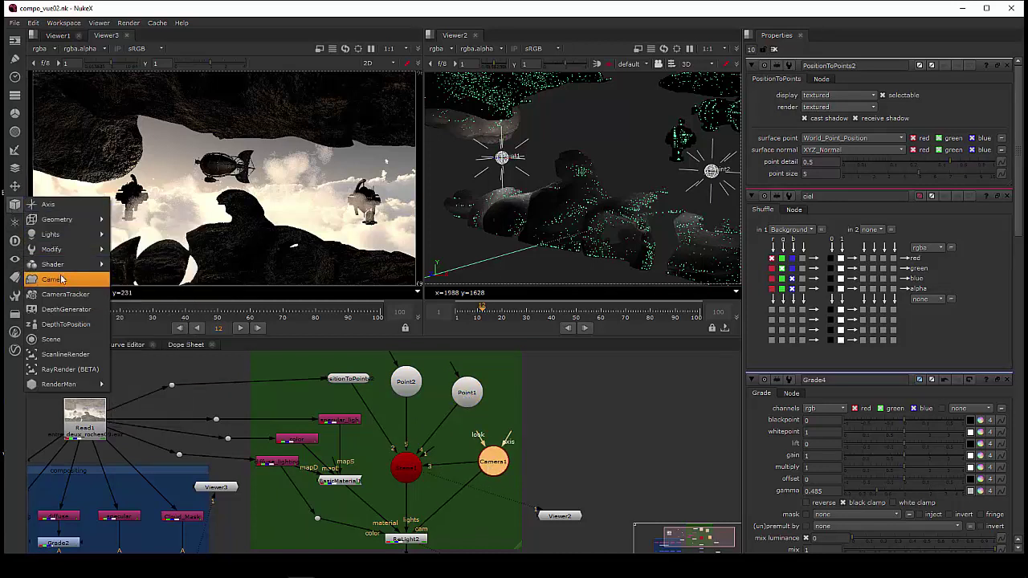
left_click(493, 461)
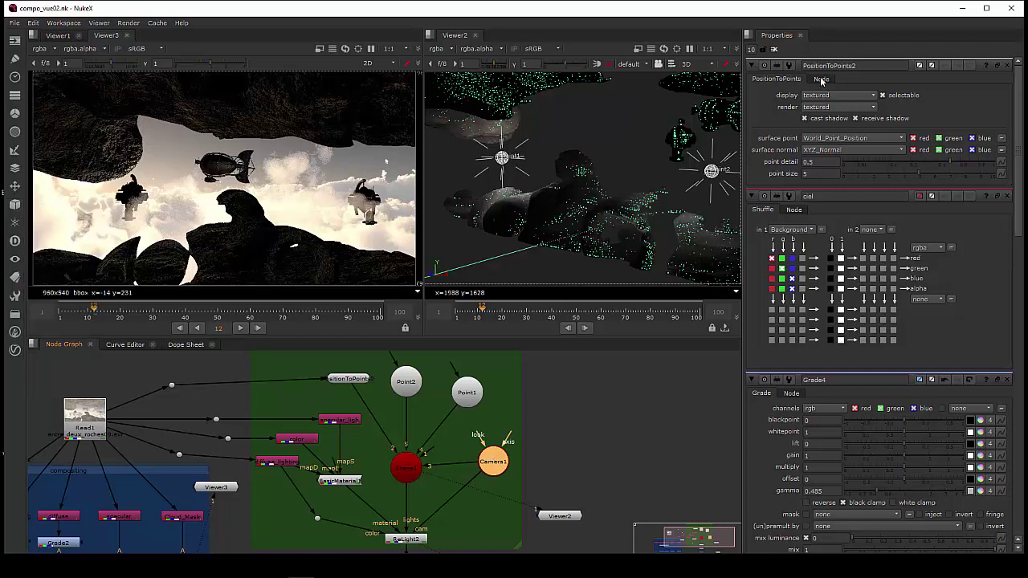
double_click(493, 461)
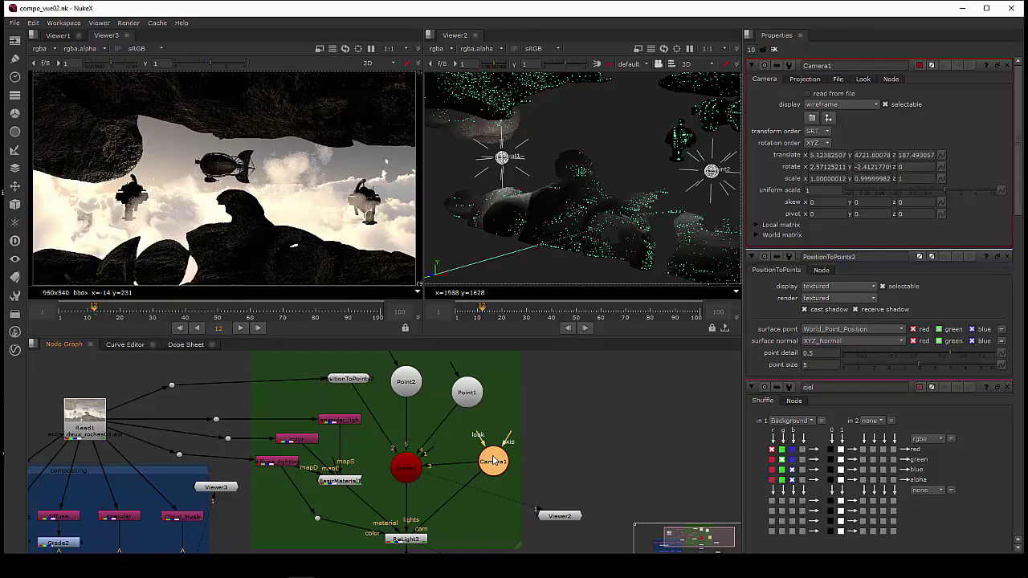
left_click(838, 78)
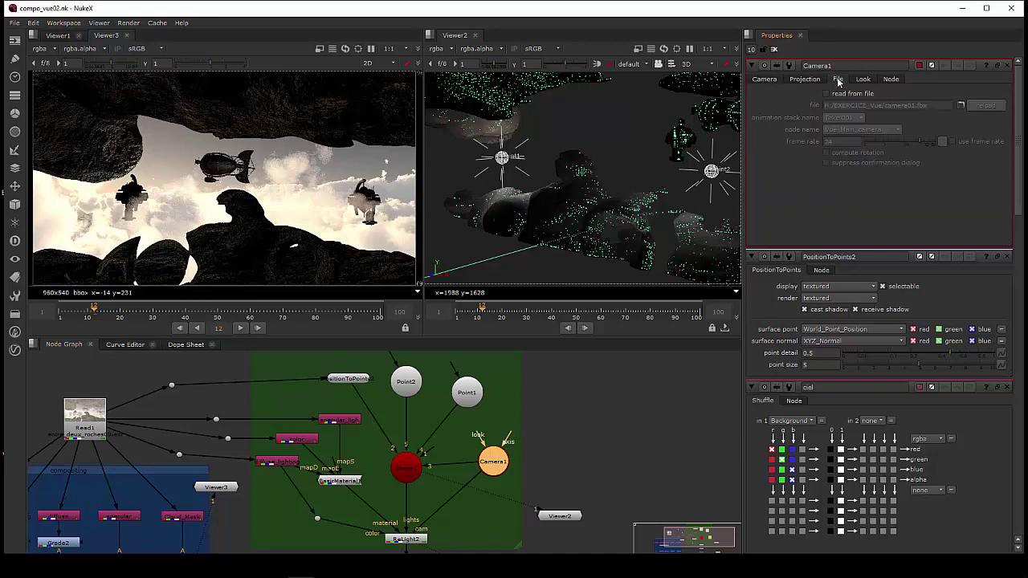
Enable reading from file for Camera1 with camera01.fbx, answering No to destroying the current camera data.
left_click(826, 94)
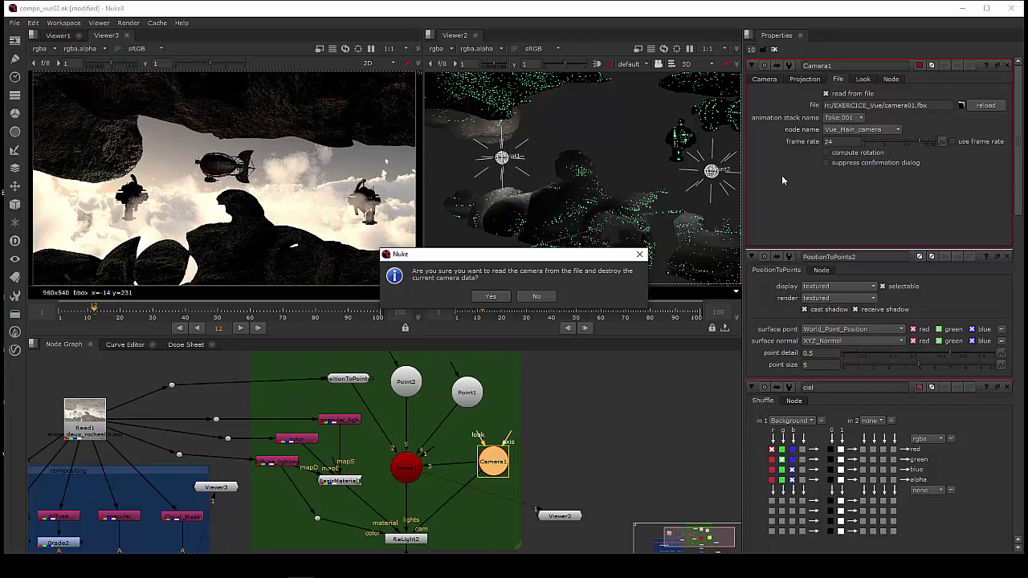
left_click(538, 298)
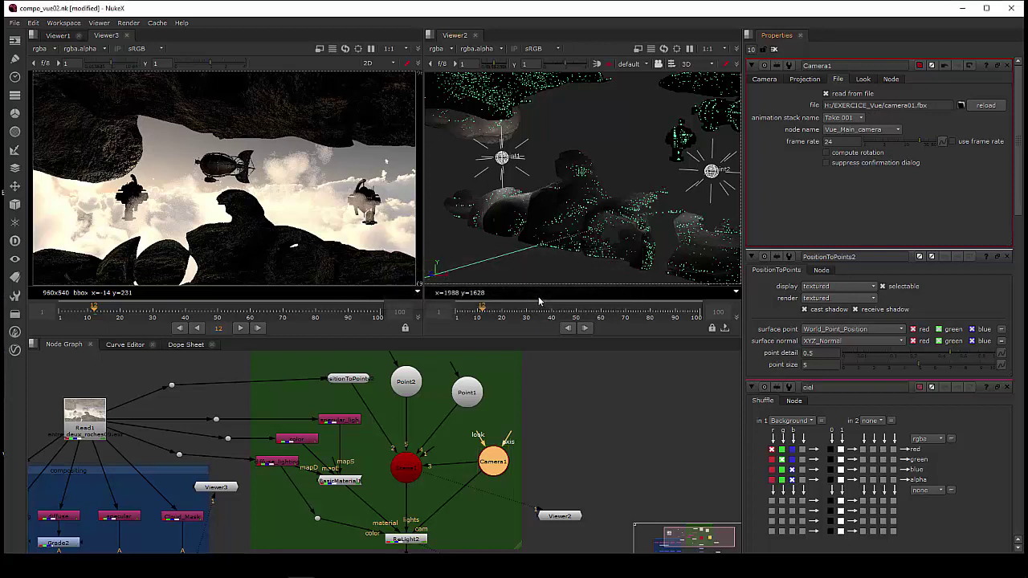
left_click(847, 97)
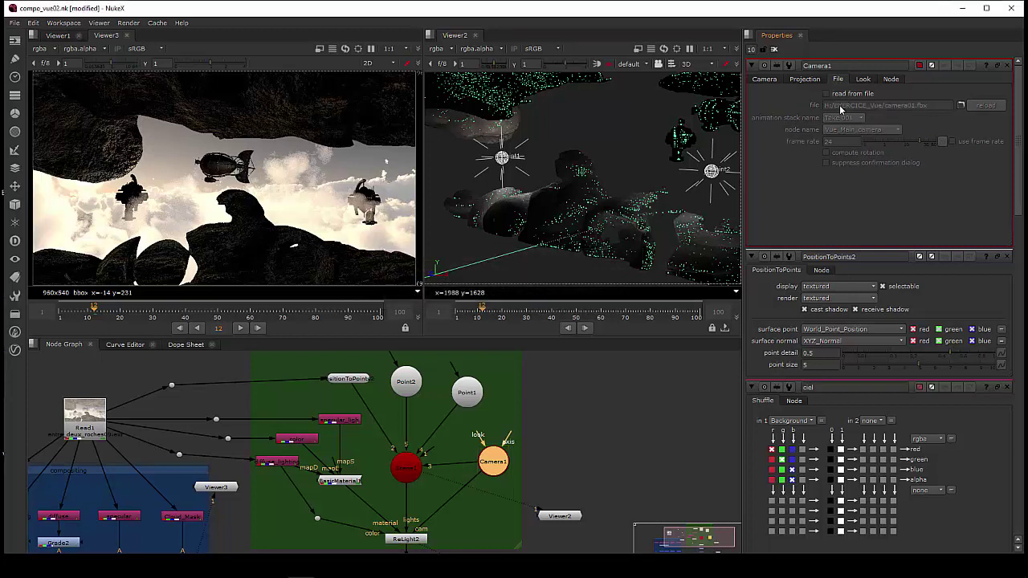
left_click(845, 97)
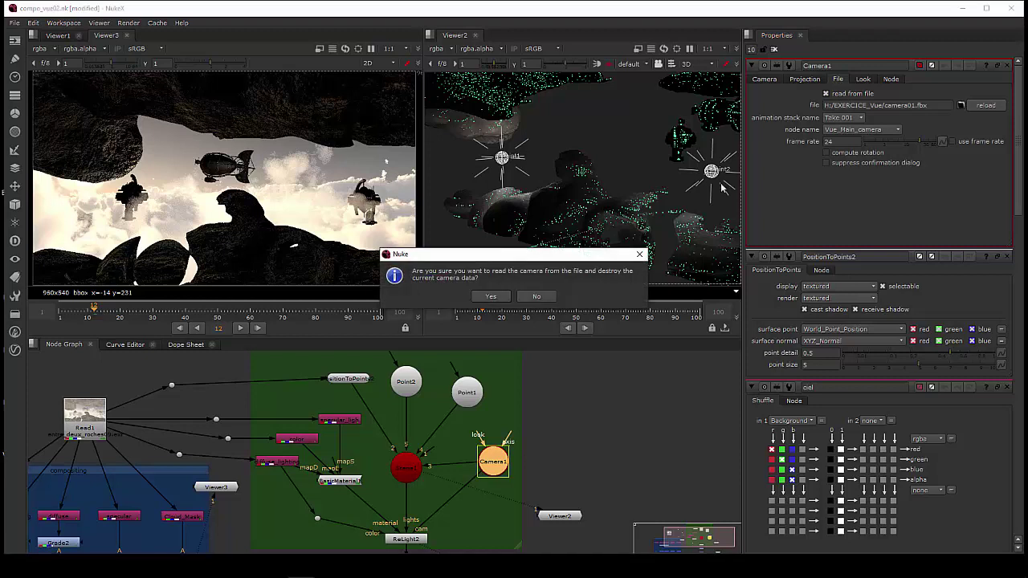
left_click(537, 297)
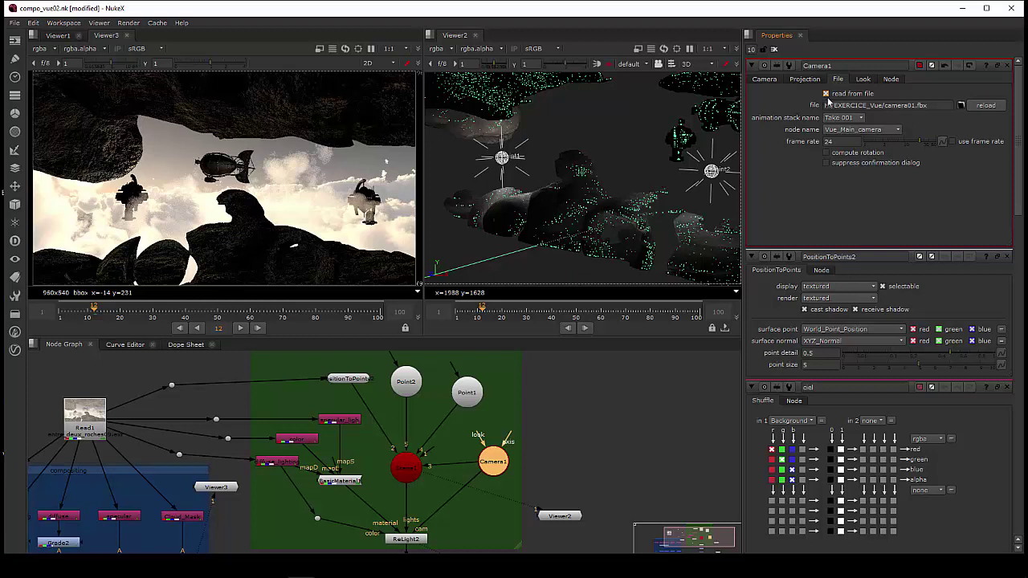
Show Camera1's transform settings and inspect its frustum around the point cloud and lights in Viewer2.
left_click(761, 80)
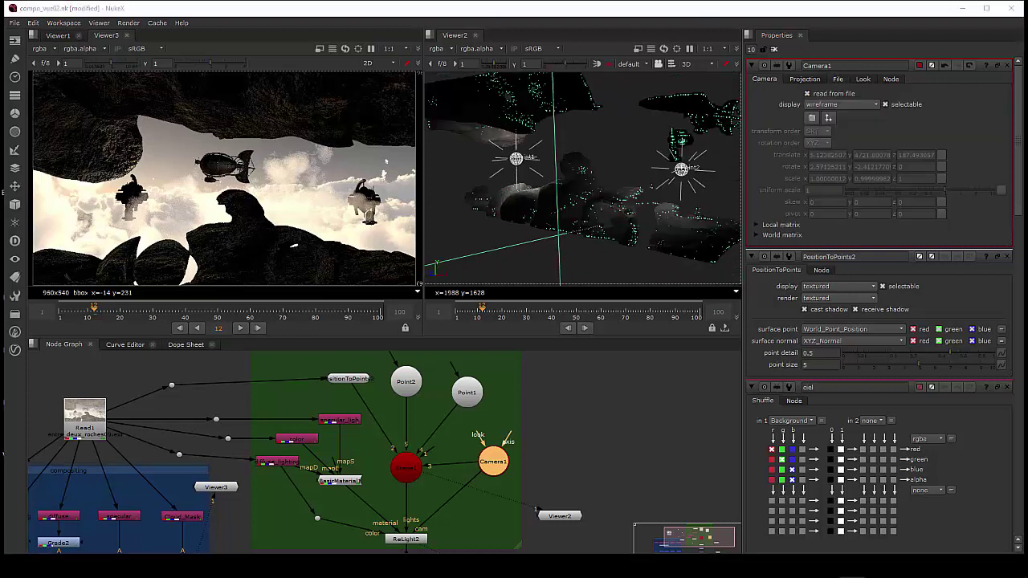
scroll(589, 195, "down", 6)
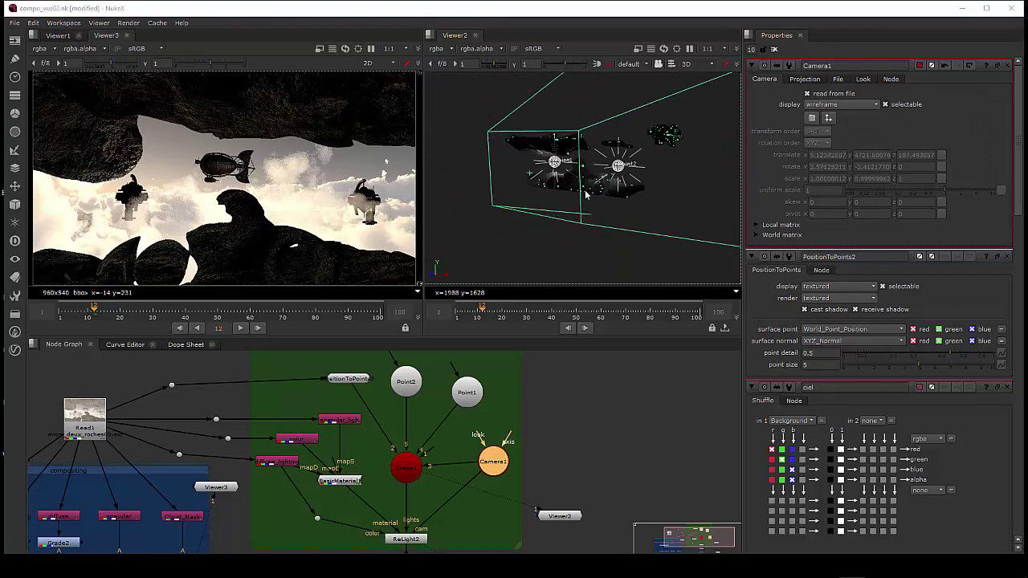
left_click_drag(555, 222, 544, 263, "ctrl")
scroll(535, 246, "up", 8)
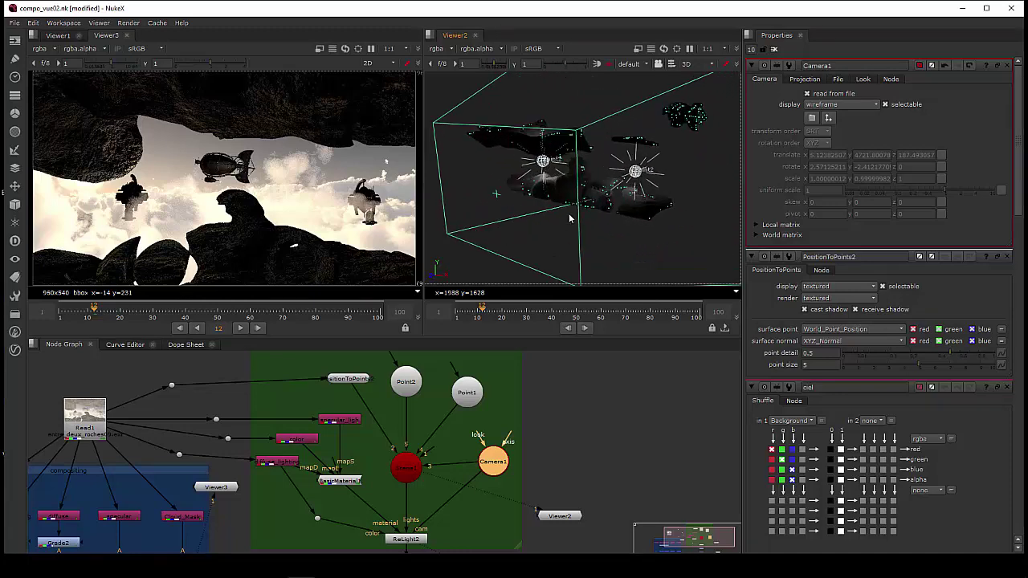
left_click_drag(606, 241, 558, 230, "ctrl")
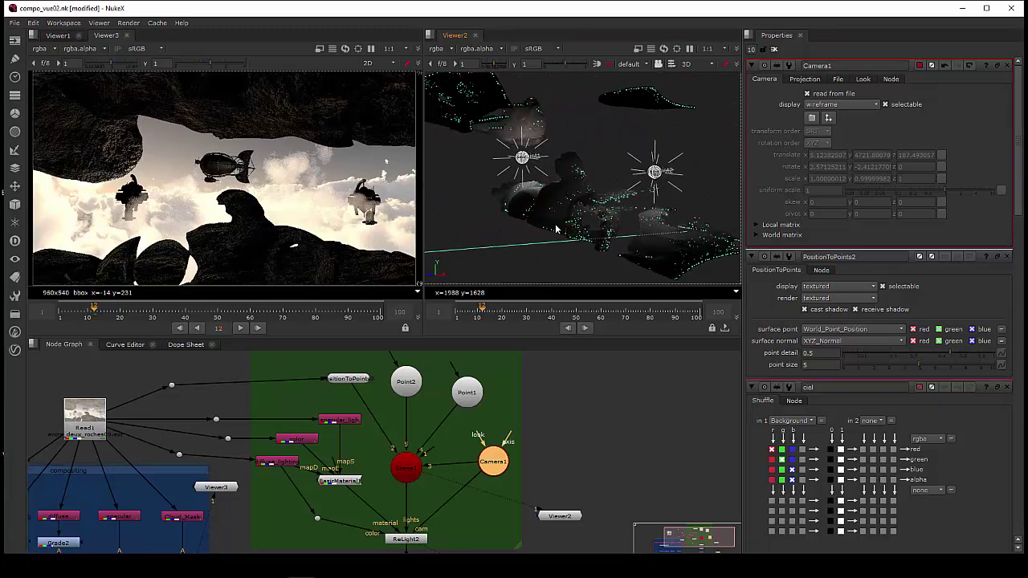
Examine how Scene1 and its inputs connect to ReLight2 and Viewer2 in the green relighting group.
middle_click_drag(447, 496, 453, 427)
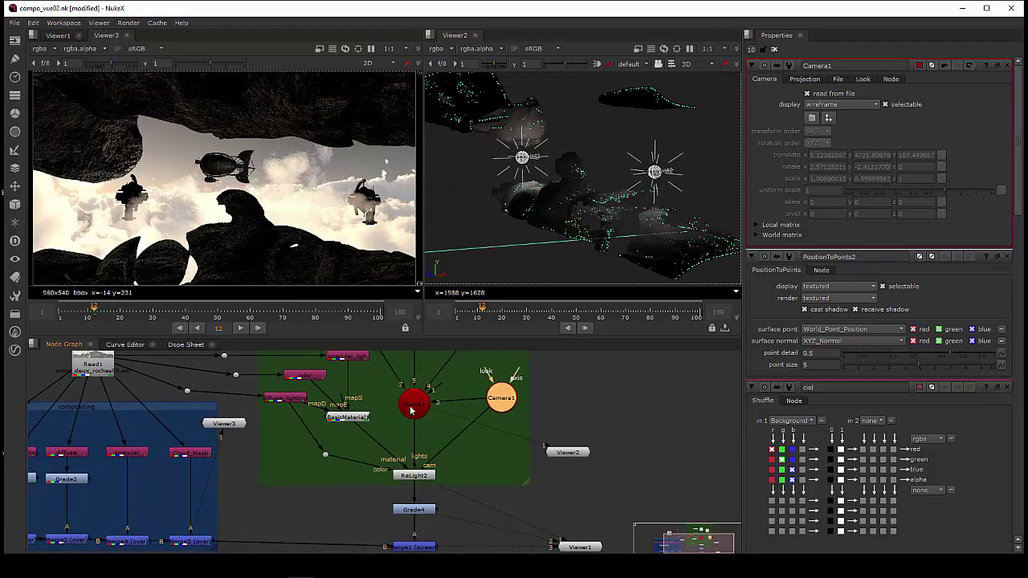
left_click_drag(414, 464, 417, 408)
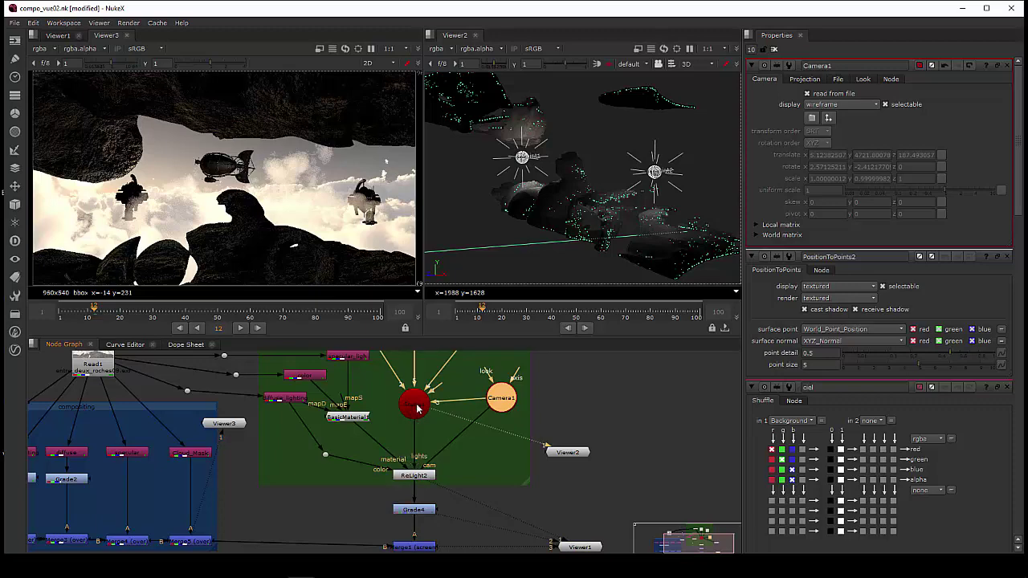
middle_click_drag(417, 409, 417, 482)
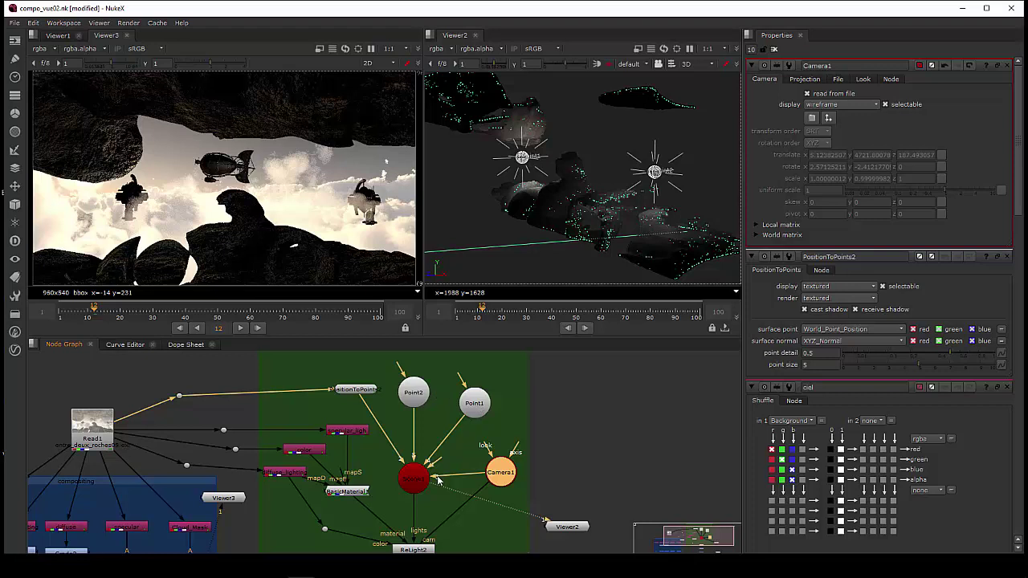
middle_click_drag(439, 479, 436, 460)
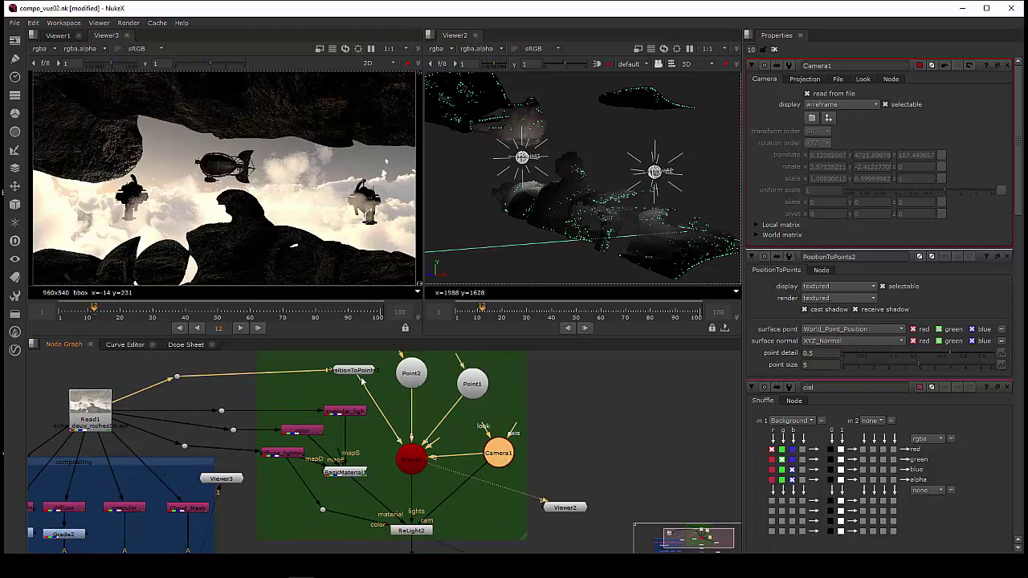
Select Scene1 and inspect the point cloud and both point lights from several angles in Viewer2.
left_click(410, 462)
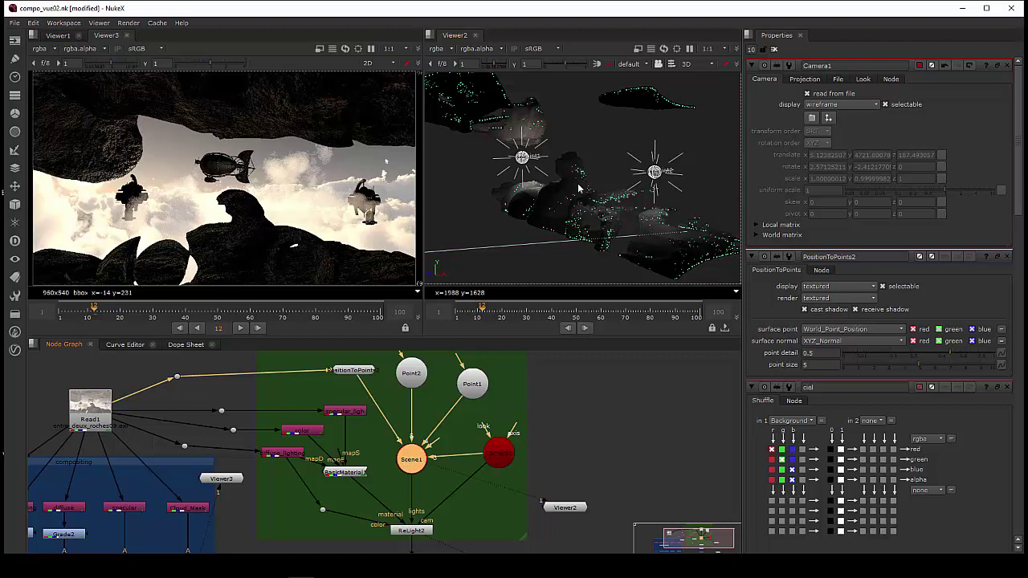
left_click_drag(578, 187, 745, 197, "ctrl")
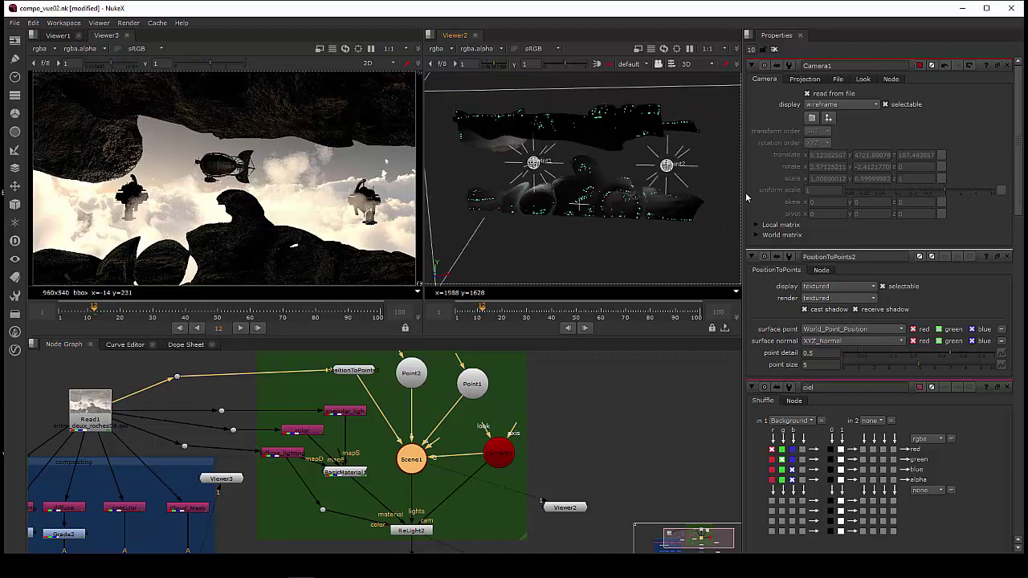
left_click_drag(618, 207, 556, 217, "ctrl")
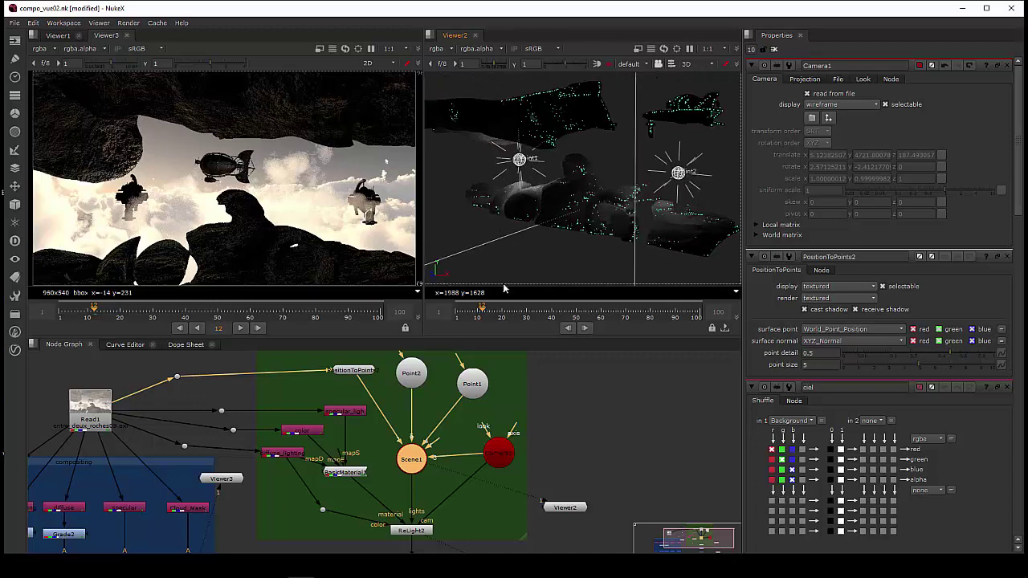
Select ReLight2 and examine its color, material, lights and cam inputs.
middle_click_drag(427, 464, 423, 409)
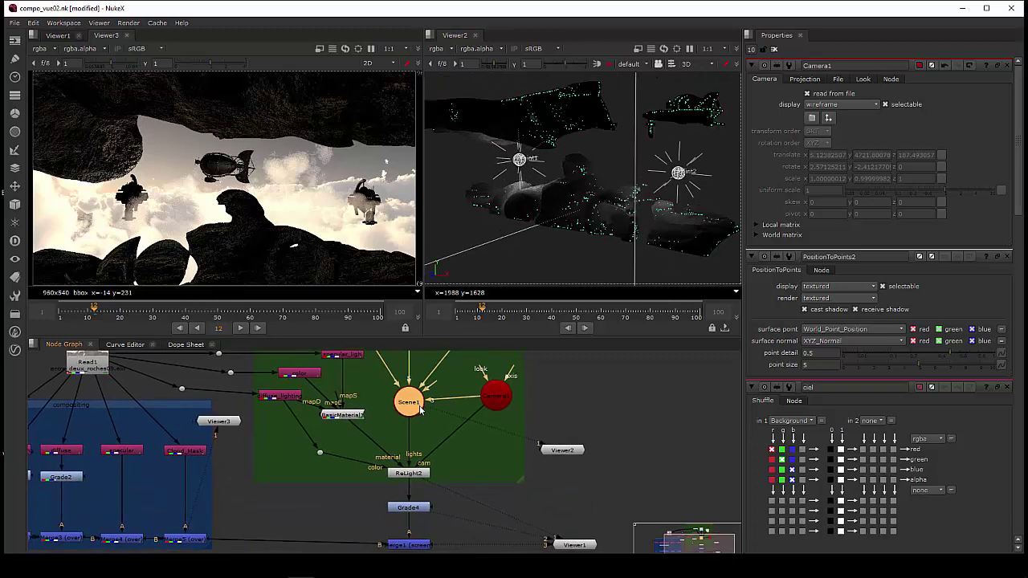
left_click(414, 475)
scroll(413, 474, "up", 5)
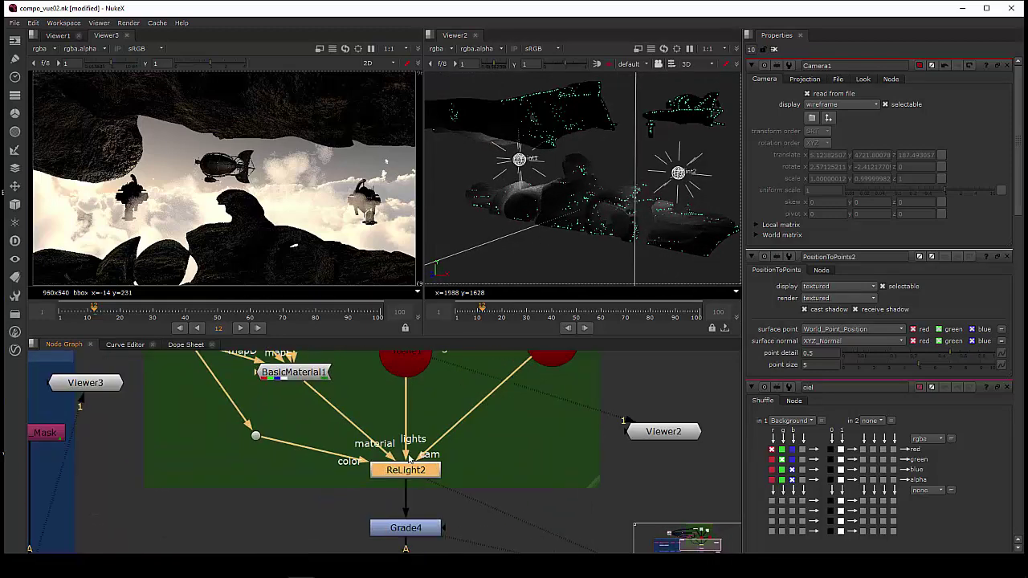
scroll(388, 466, "down", 5)
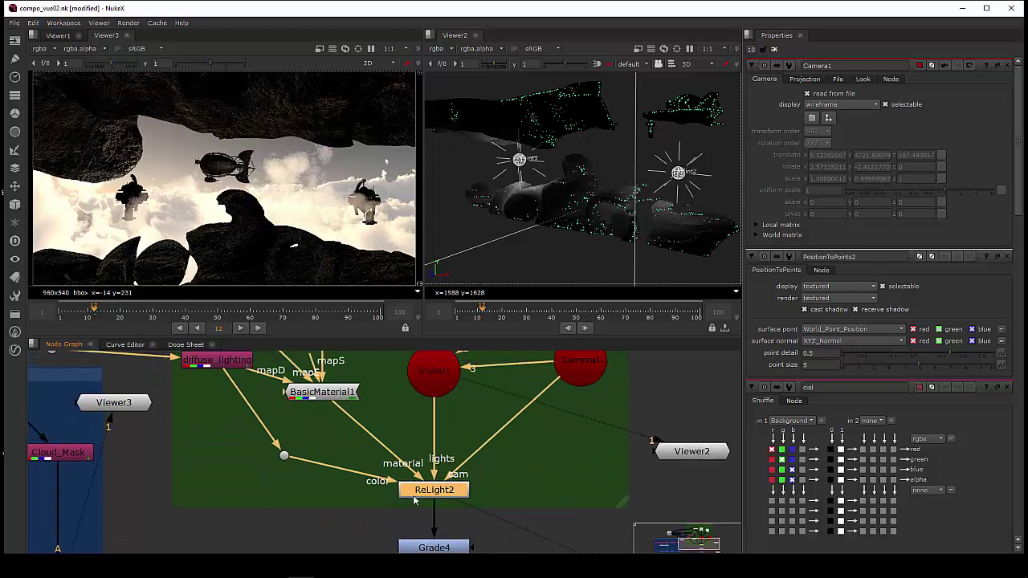
middle_click_drag(421, 494, 444, 492)
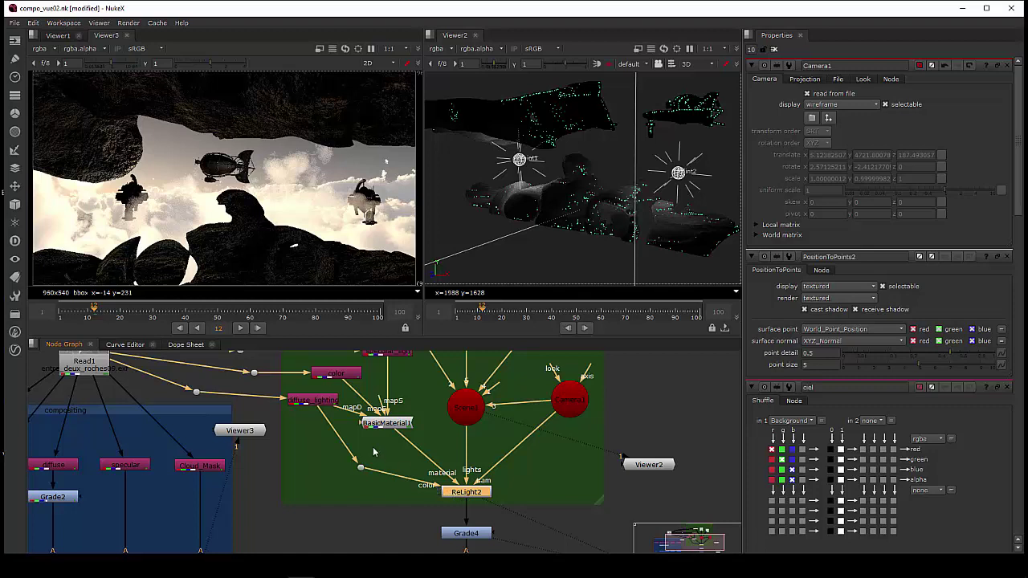
Feed the diffuse_lighting pass into Viewer3 and open that Shuffle node's settings.
left_click_drag(238, 448, 315, 401)
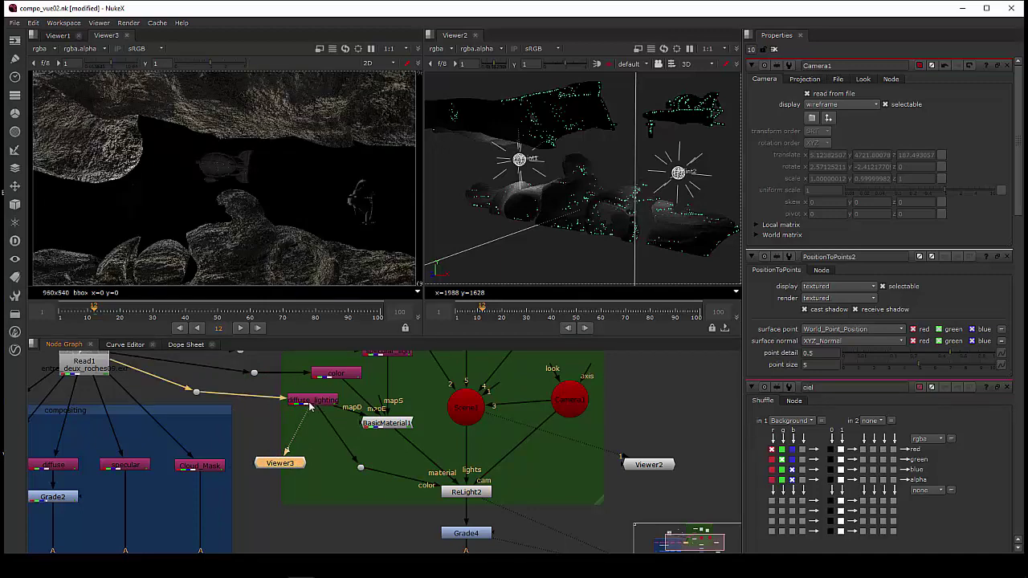
double_click(306, 406)
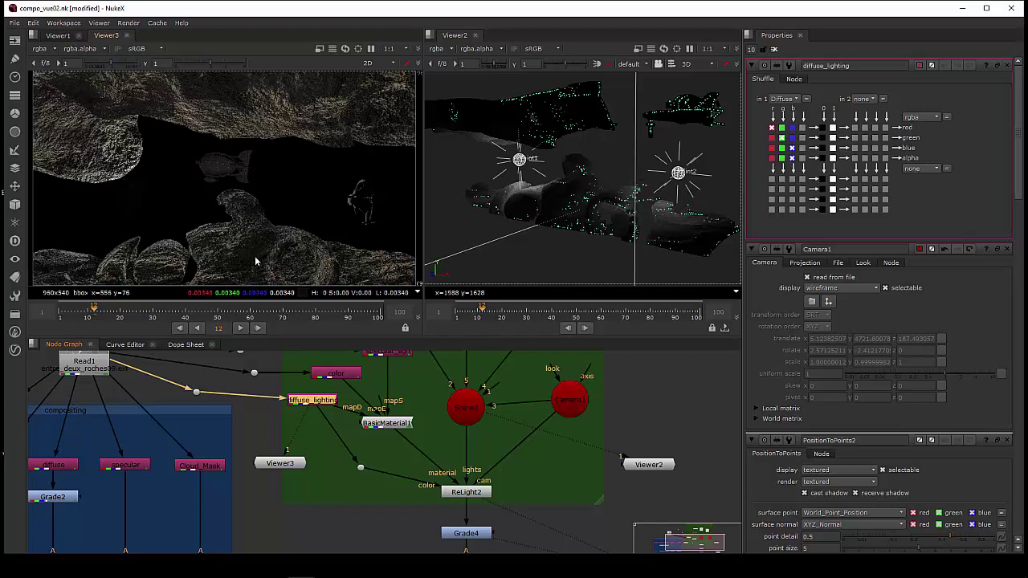
left_click_drag(292, 465, 304, 477)
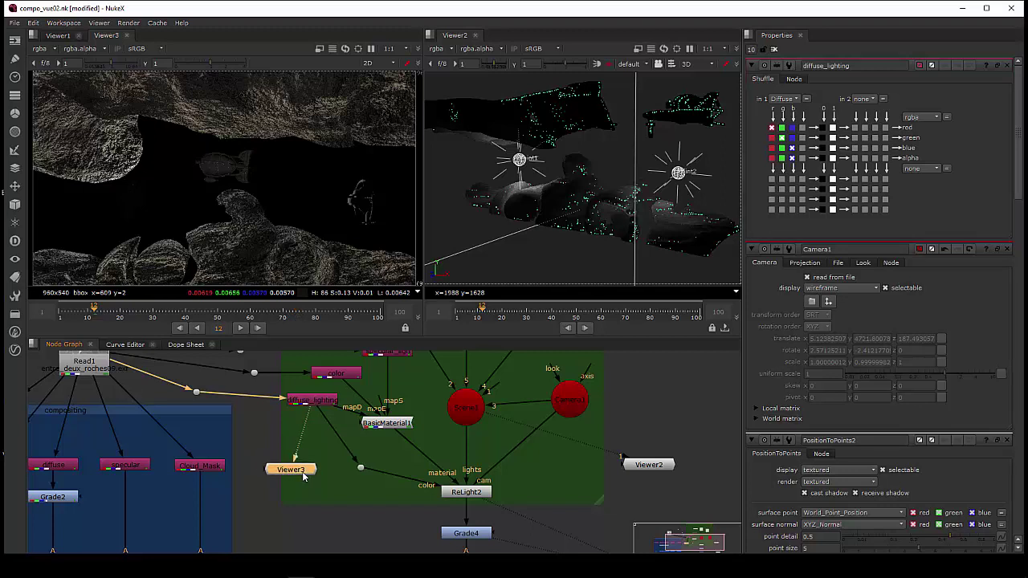
Reposition the diffuse_lighting and specular_ligh nodes around BasicMaterial1 to make its map inputs easier to read.
middle_click_drag(384, 441, 343, 454)
left_click_drag(346, 438, 363, 443)
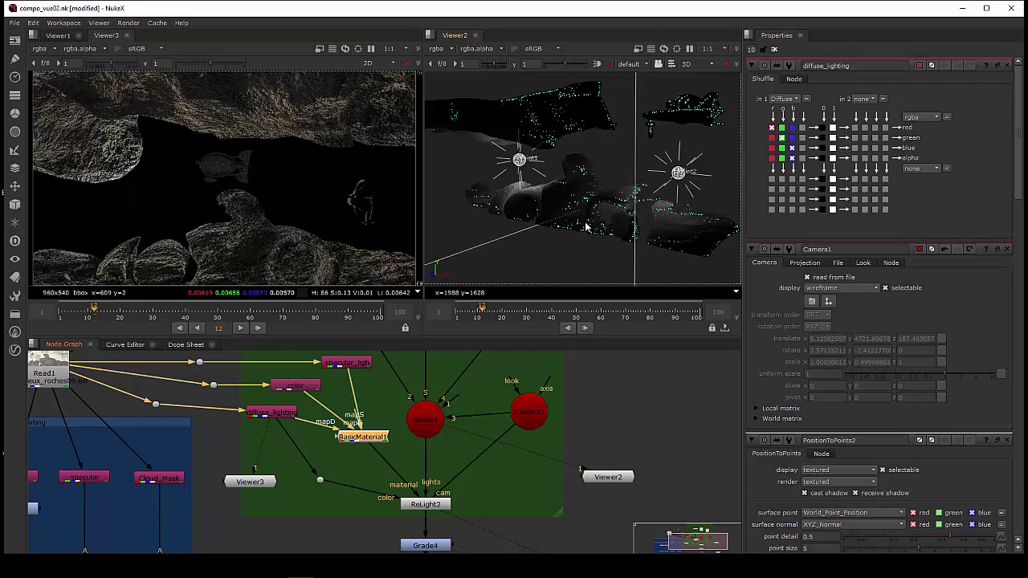
left_click_drag(586, 228, 585, 237, "ctrl")
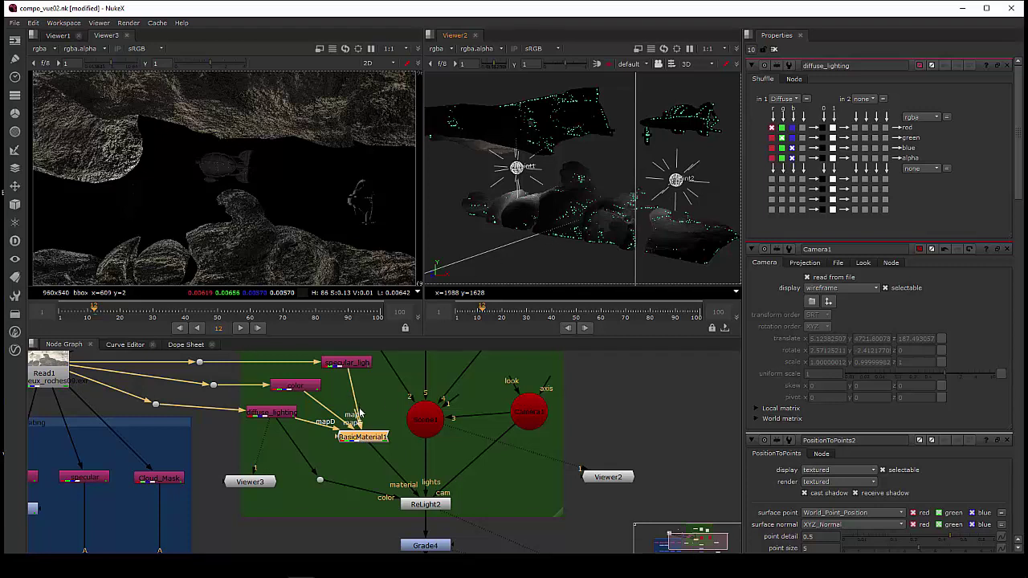
left_click_drag(282, 411, 279, 416)
left_click(347, 440)
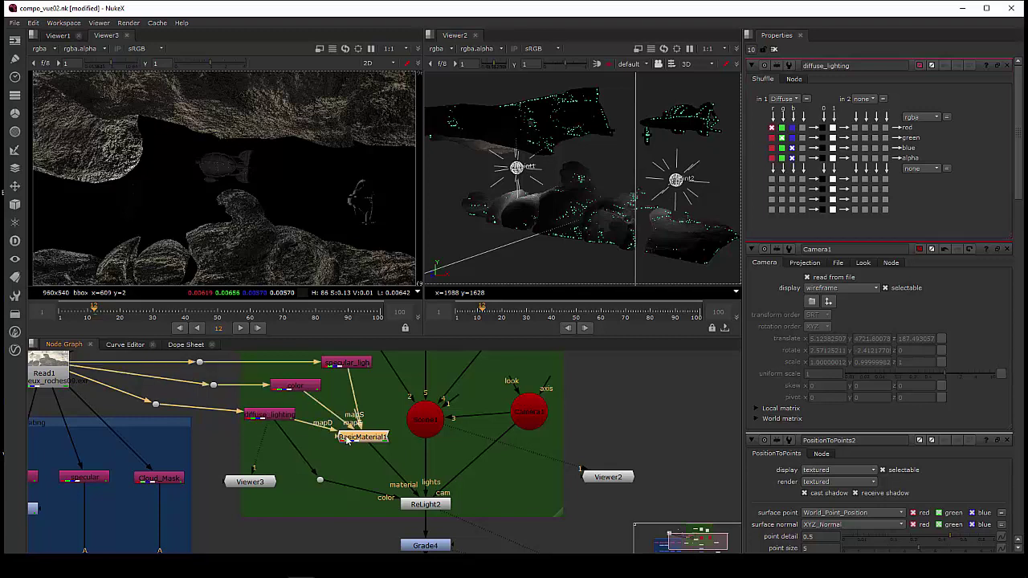
left_click_drag(359, 365, 380, 368)
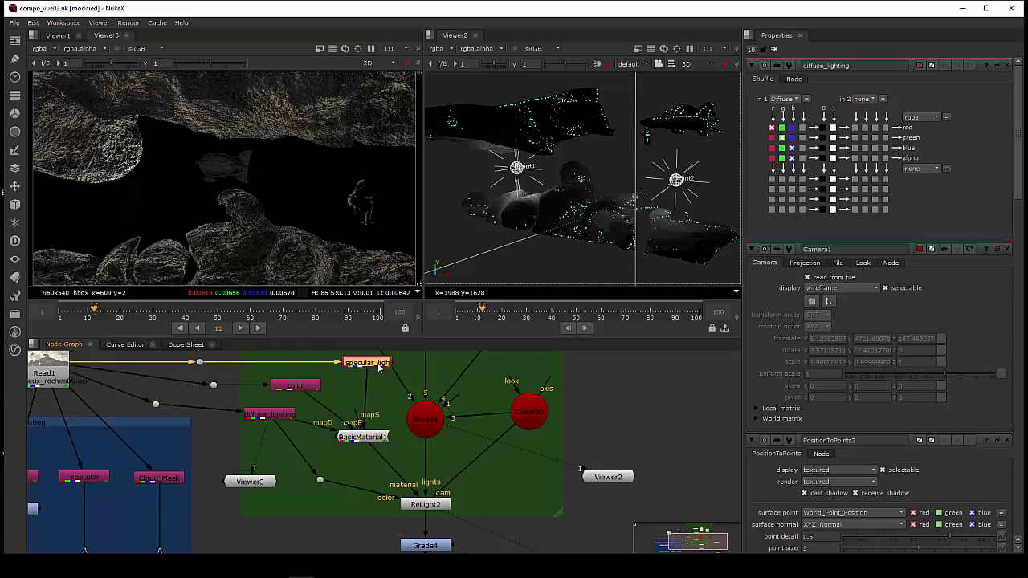
Open BasicMaterial1's settings and examine its mapD, mapE and mapS connections.
scroll(368, 441, "up", 2)
left_click(363, 443)
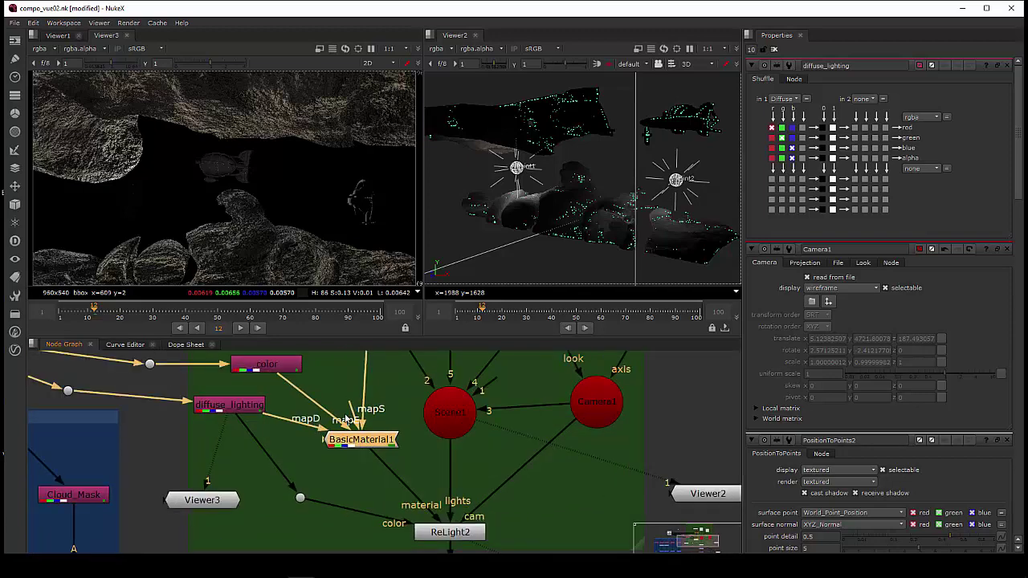
double_click(354, 442)
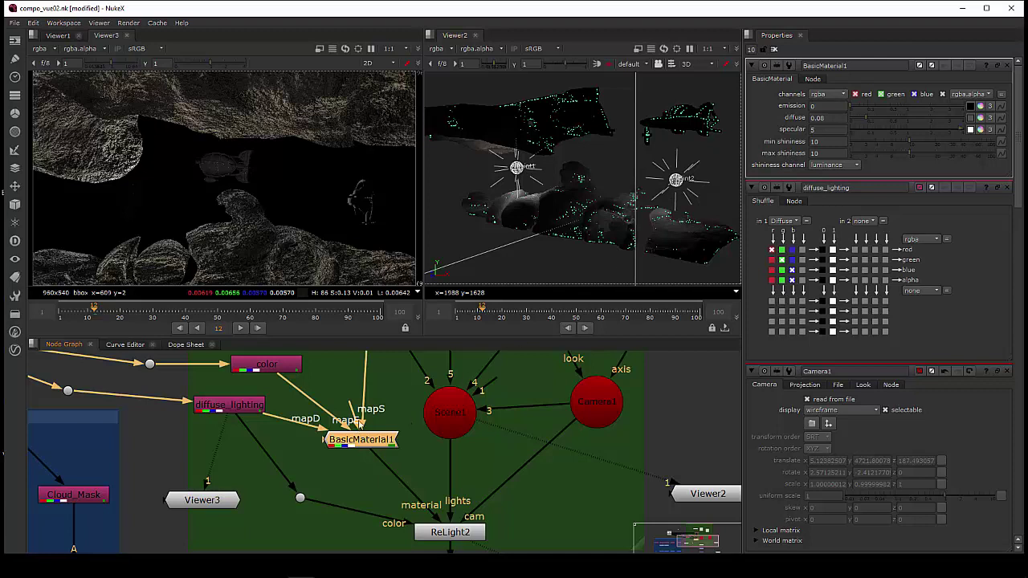
Display the specular_ligh and color passes in Viewer3, and disconnect the viewer.
middle_click_drag(368, 432, 366, 477)
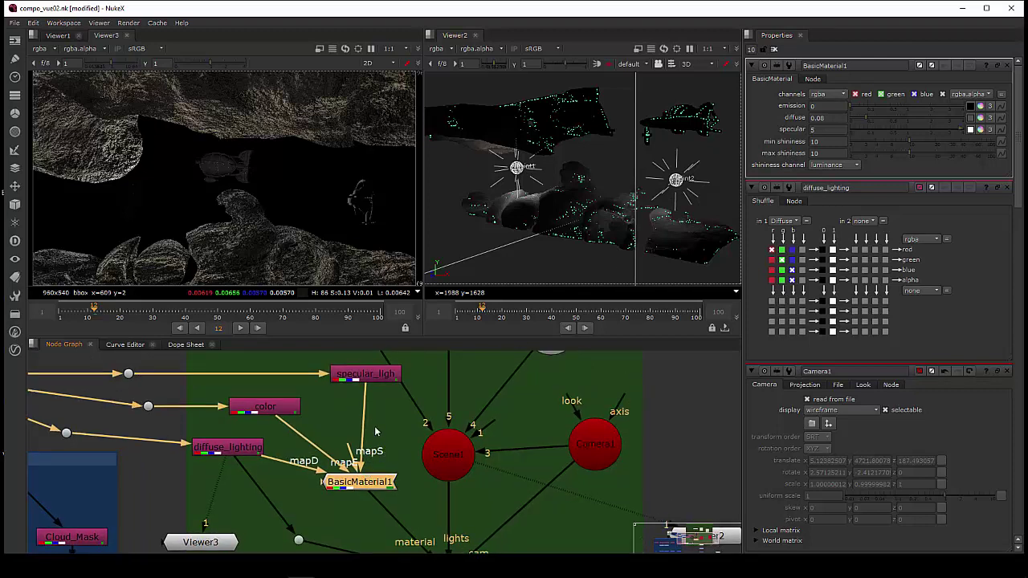
left_click(370, 378)
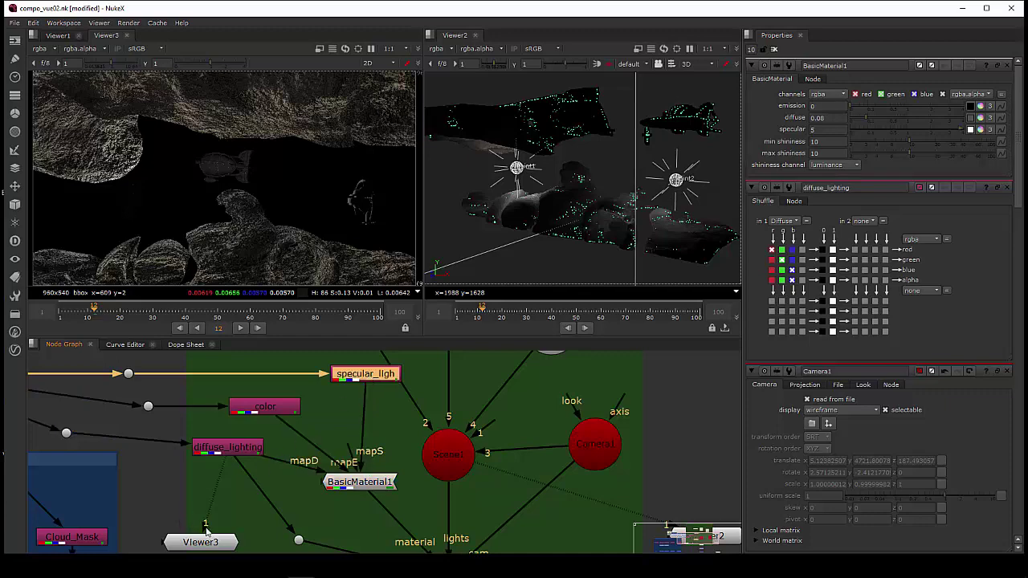
left_click_drag(206, 529, 383, 378)
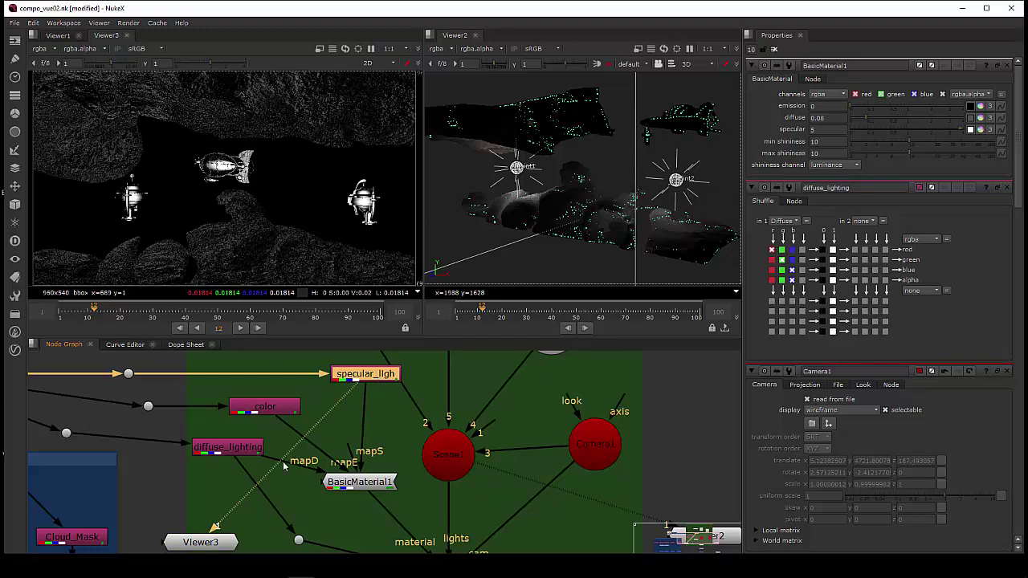
left_click_drag(213, 530, 271, 410)
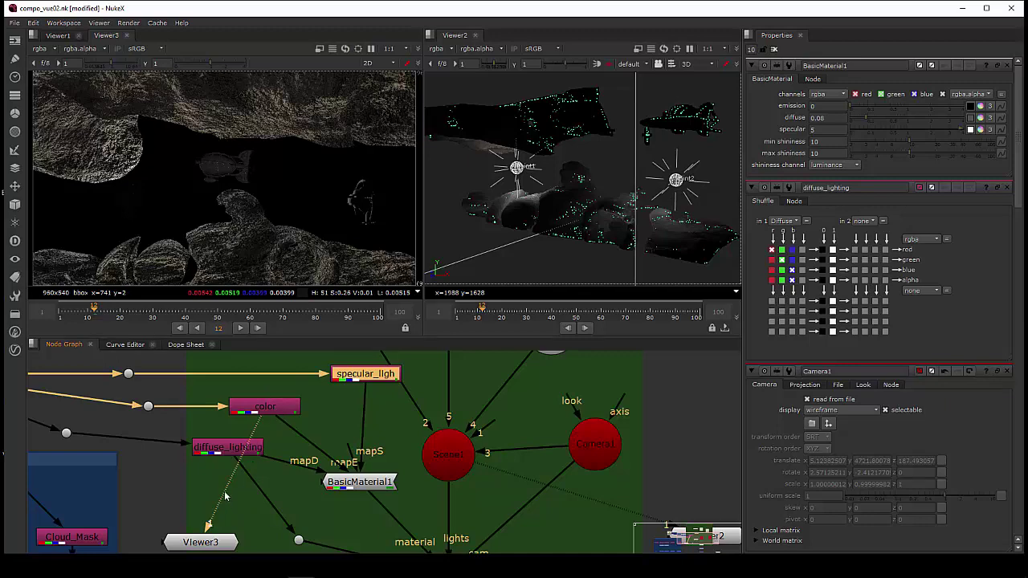
scroll(225, 497, "down", 2)
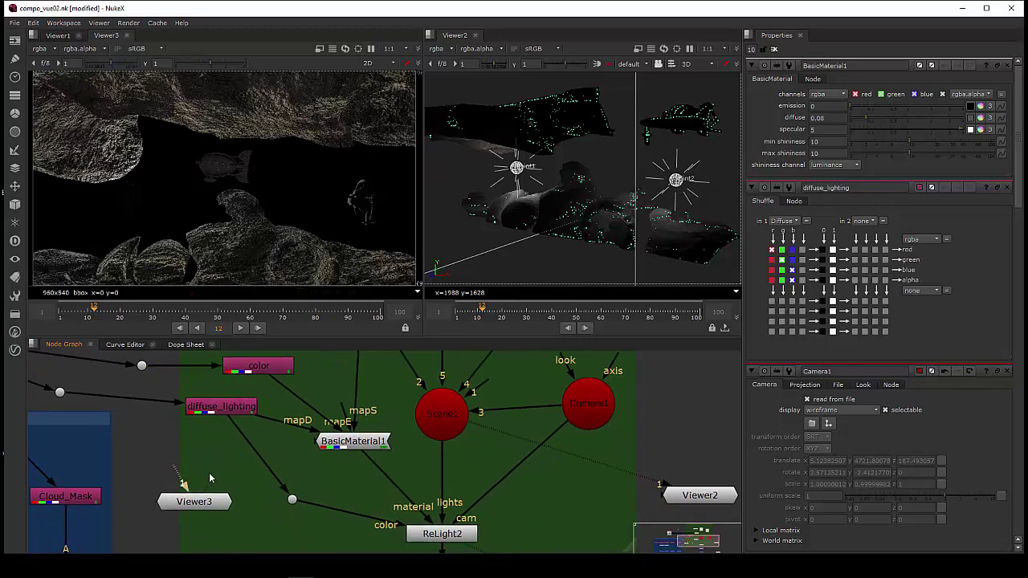
Connect Viewer3 to ReLight2 and place the viewer node beside Grade4, below the green relighting group.
left_click(340, 441)
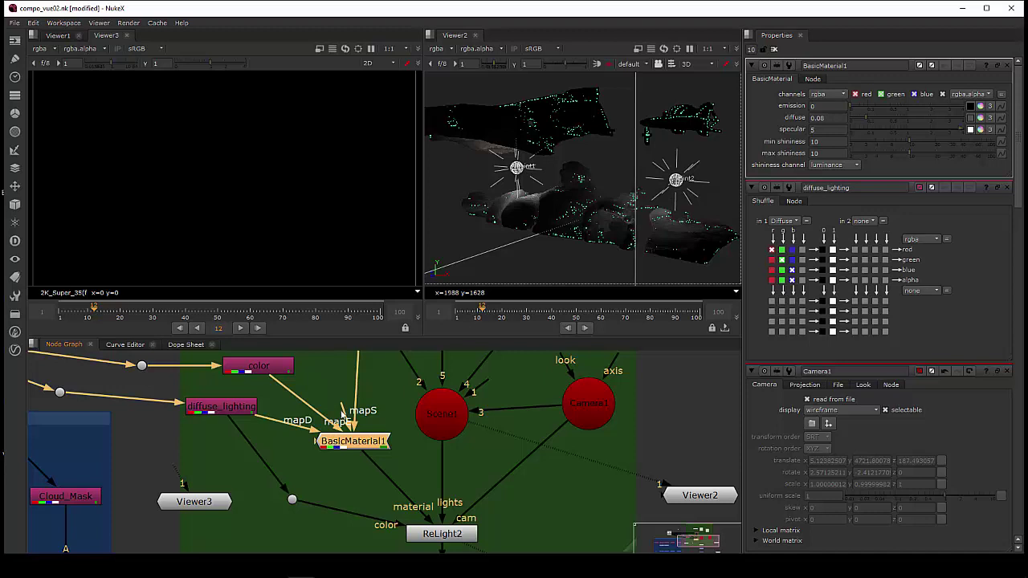
middle_click_drag(399, 514, 362, 461)
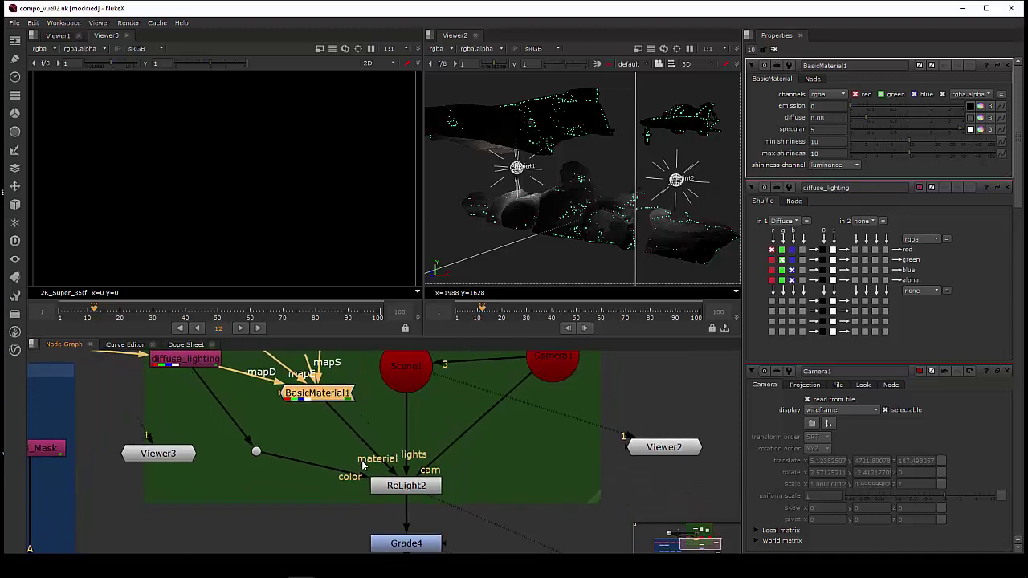
left_click(416, 486)
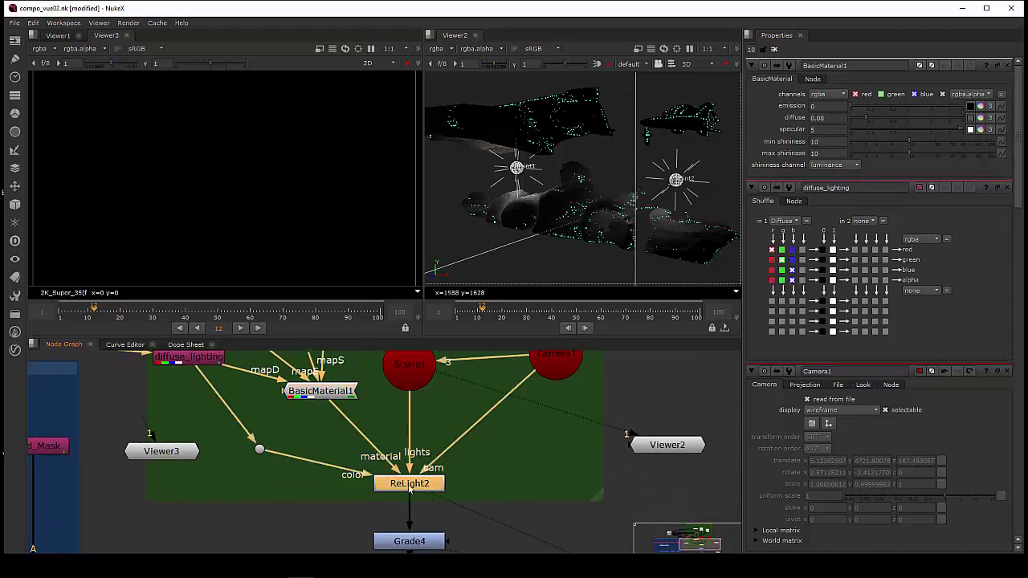
key("1")
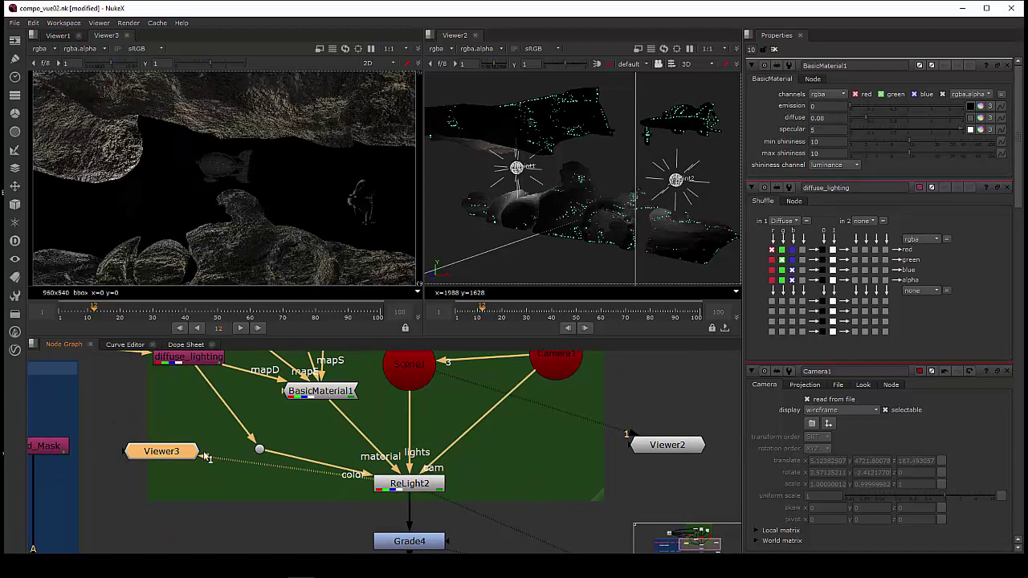
left_click_drag(184, 458, 282, 540)
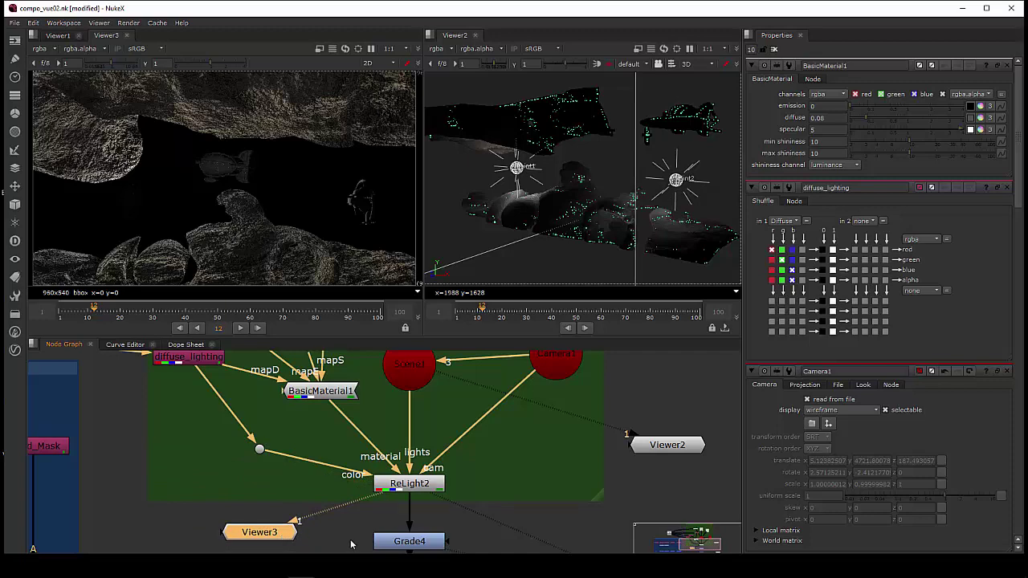
middle_click_drag(351, 542, 327, 517)
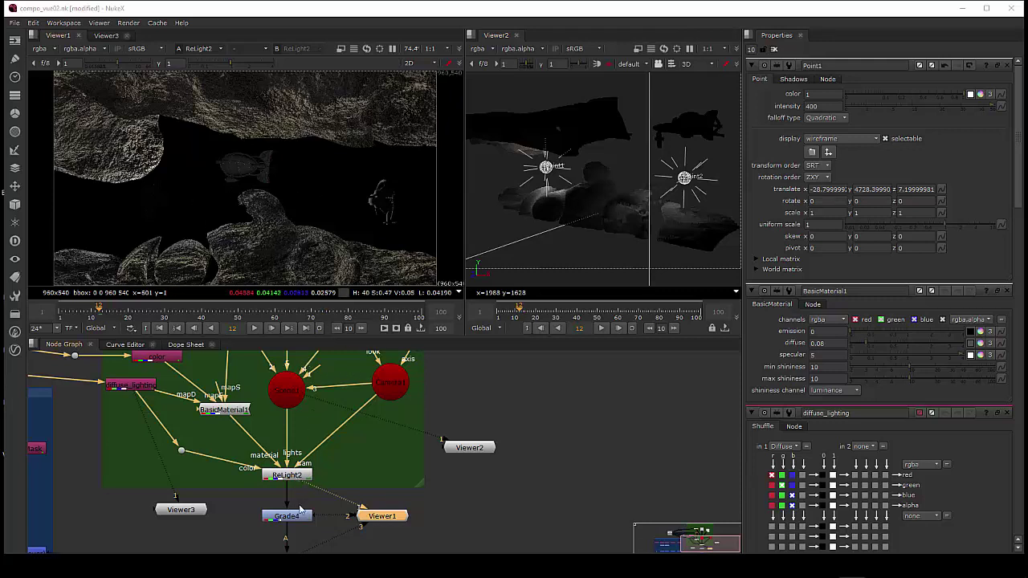
Show Grade4's output in Viewer1 and move the Point1 light to a z translation of 14.
left_click(204, 49)
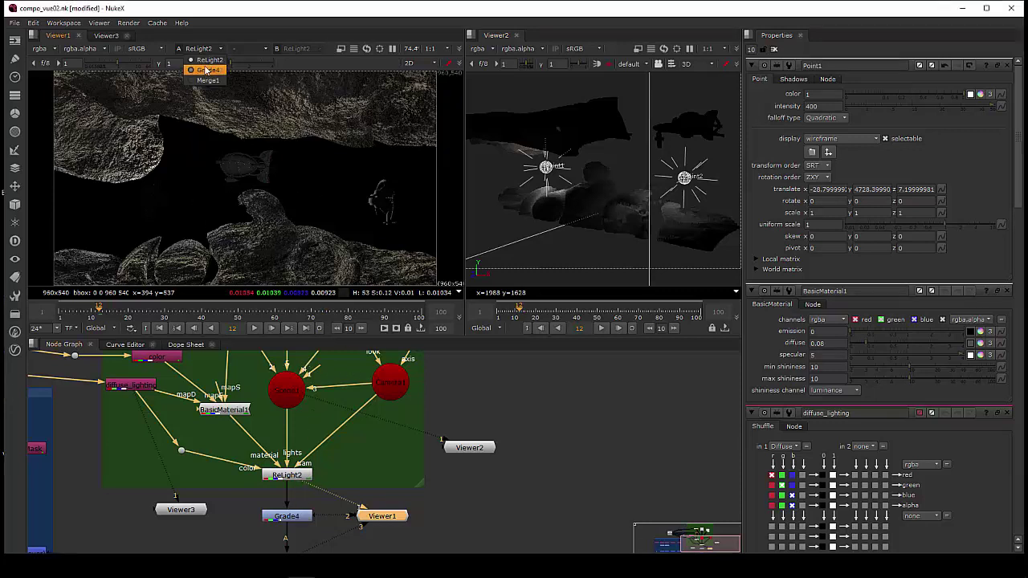
left_click(205, 67)
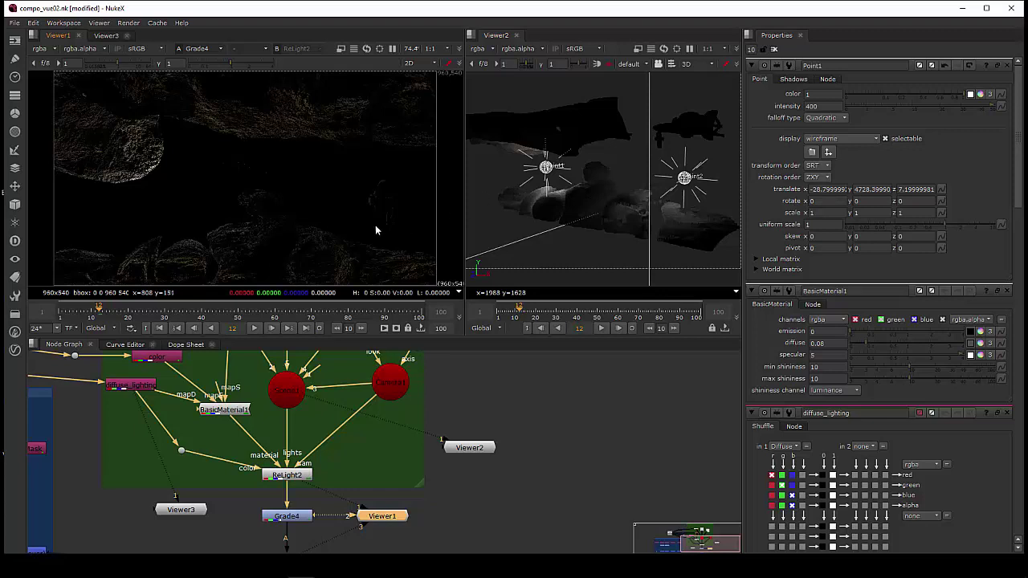
left_click(546, 167)
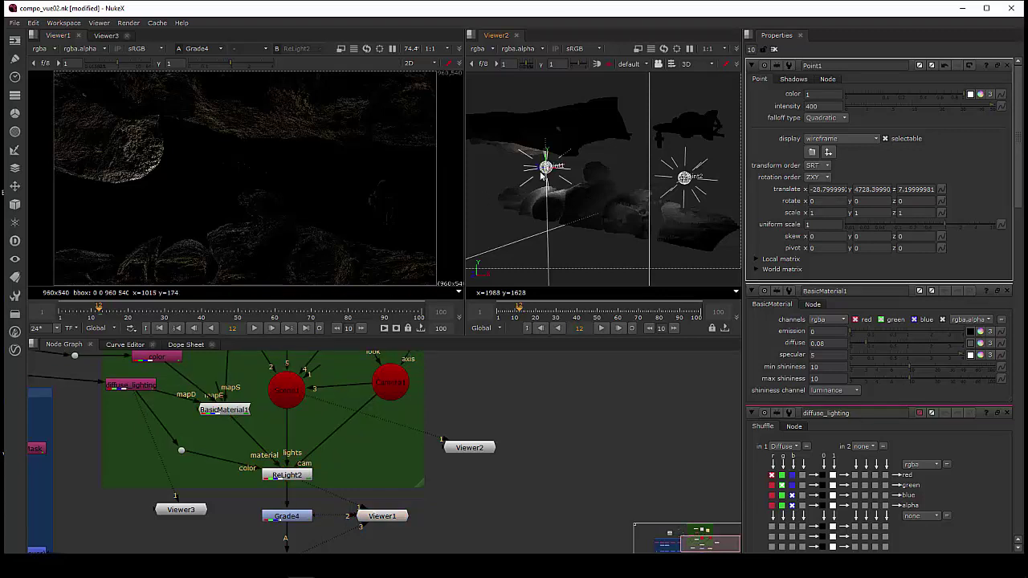
left_click_drag(540, 173, 516, 184)
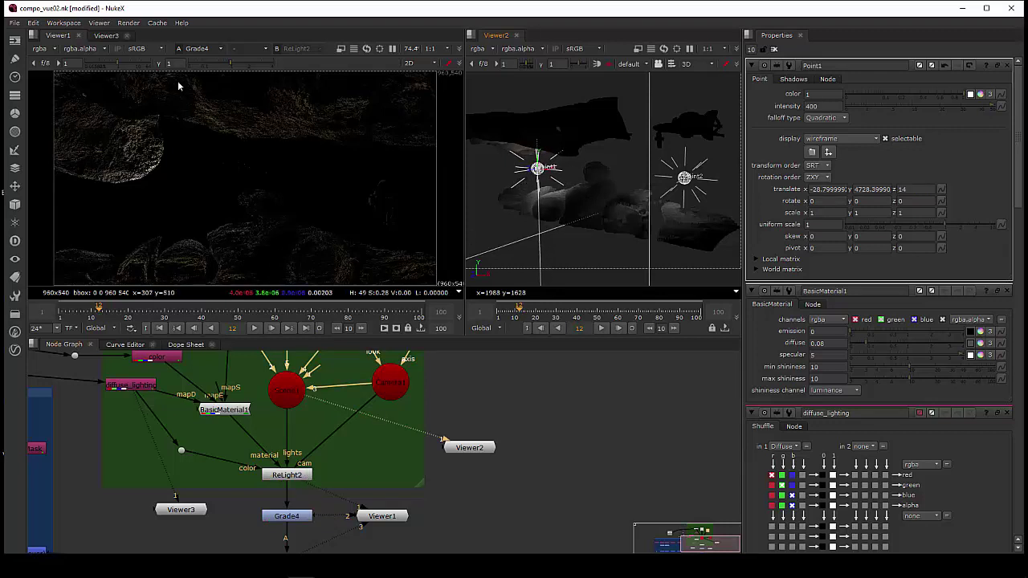
Switch Viewer1 to ReLight2's output and open Point1's intensity value for editing.
left_click(197, 48)
left_click(201, 60)
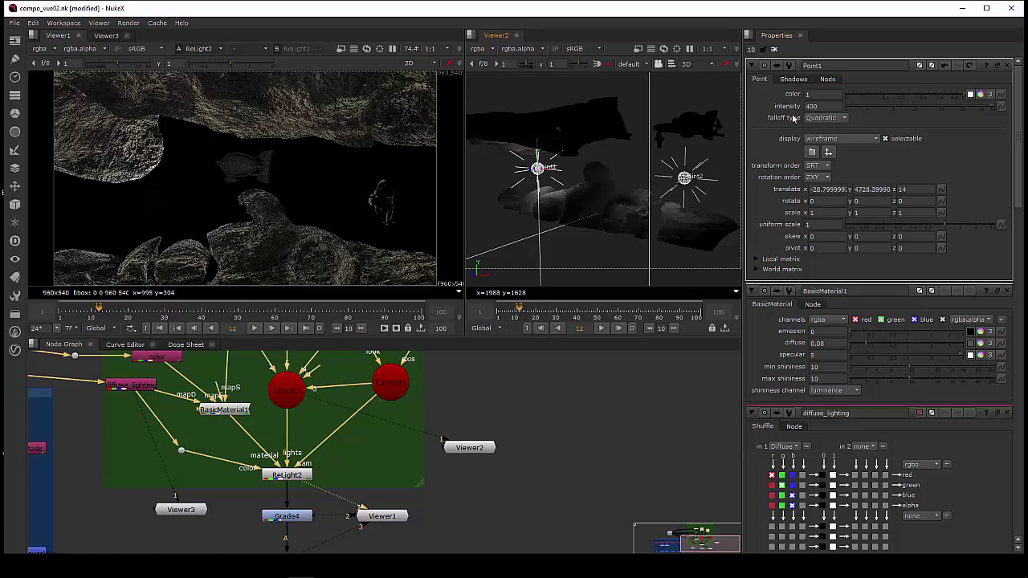
left_click(824, 106)
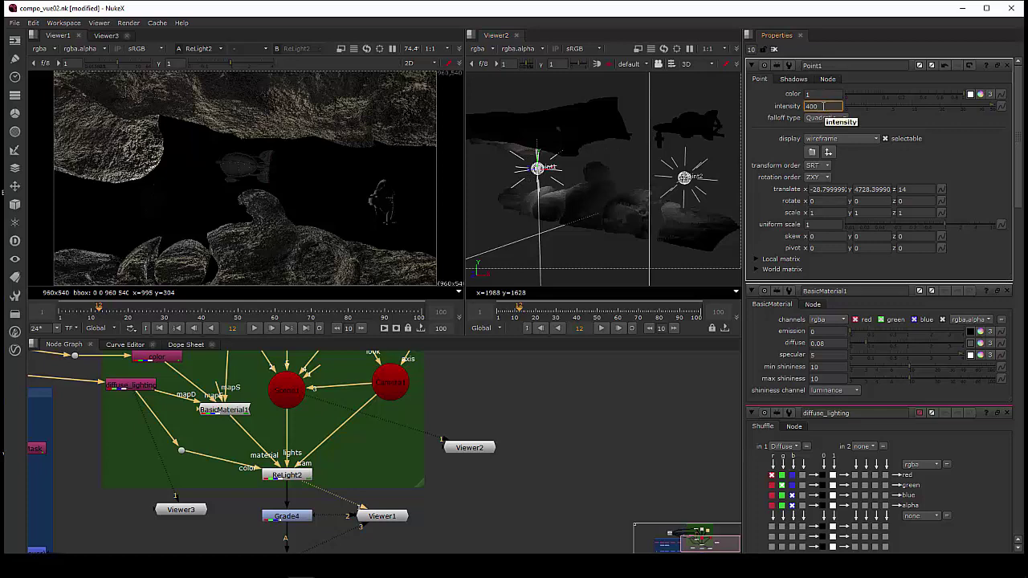
Bring BasicMaterial1's emission, diffuse and specular settings up ahead of Point1's settings.
middle_click_drag(322, 459, 376, 482)
left_click(288, 434)
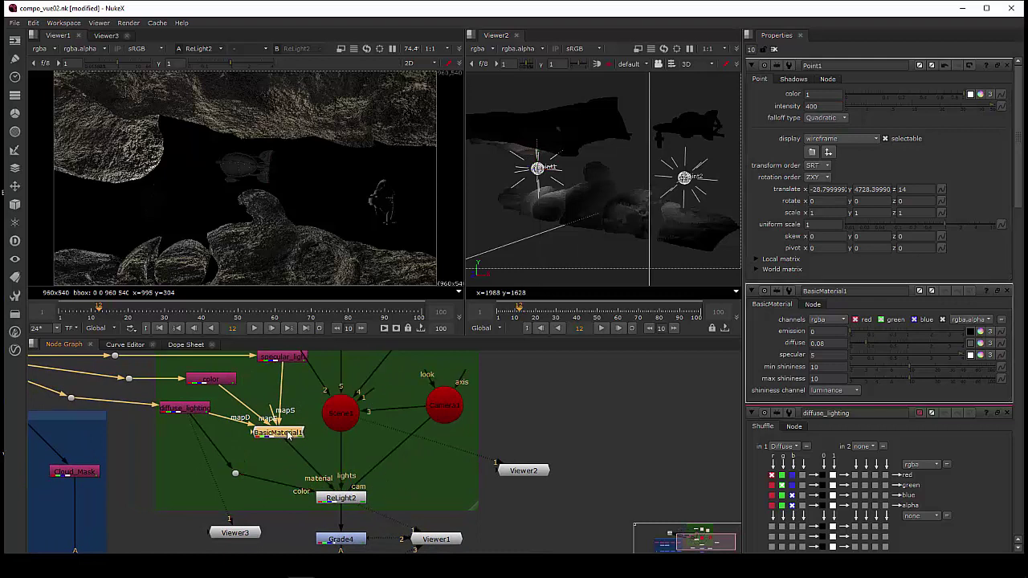
double_click(287, 433)
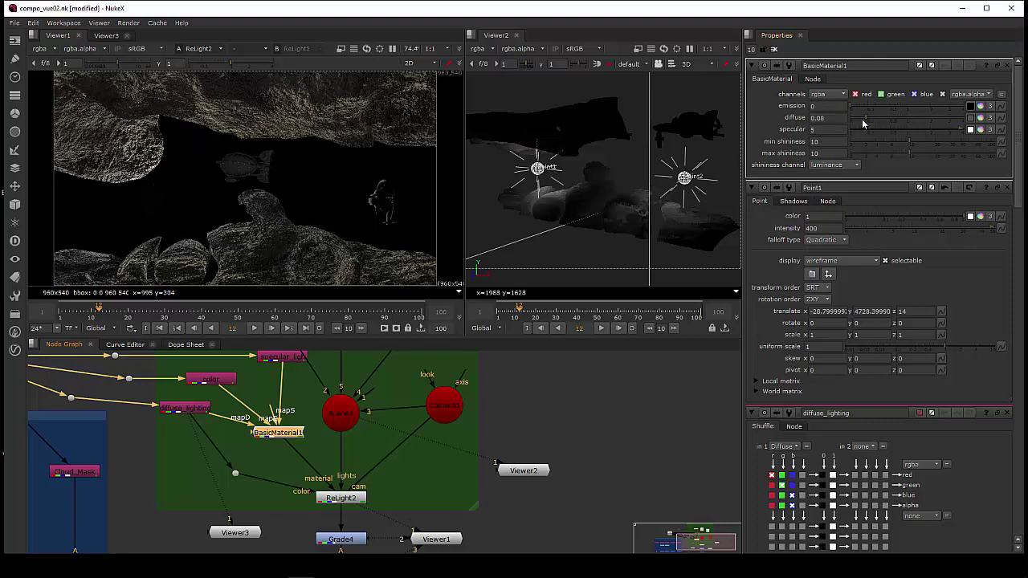
Set BasicMaterial1's diffuse to 5 and its specular to 0.88.
left_click_drag(868, 119, 961, 121)
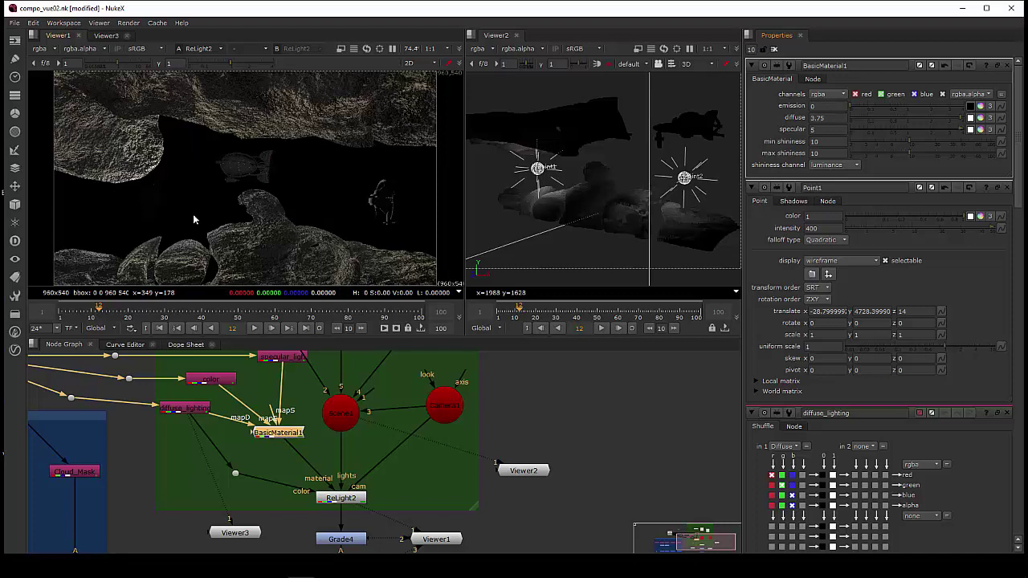
left_click(823, 130)
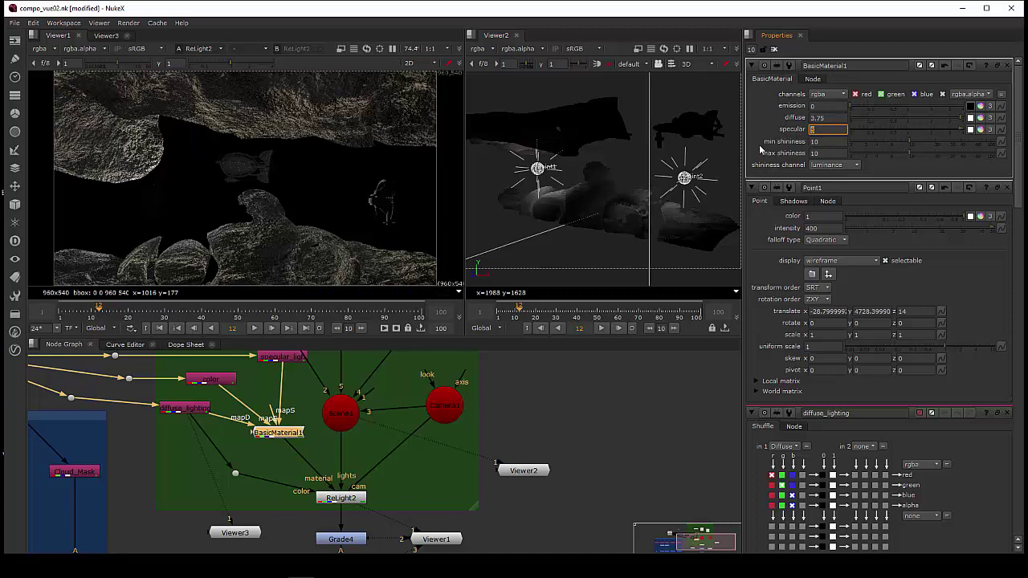
left_click(831, 117)
type("5")
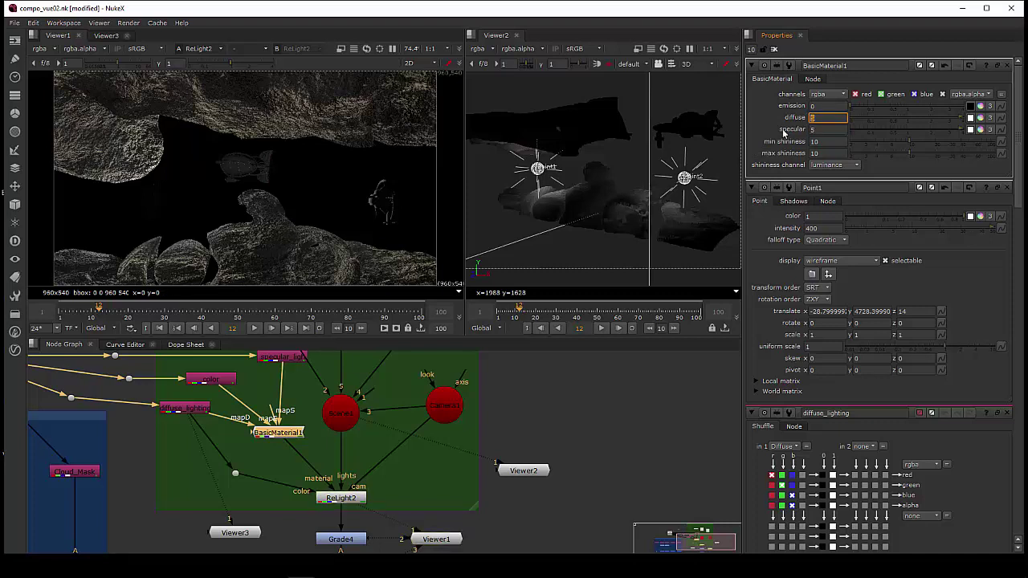
key("Tab")
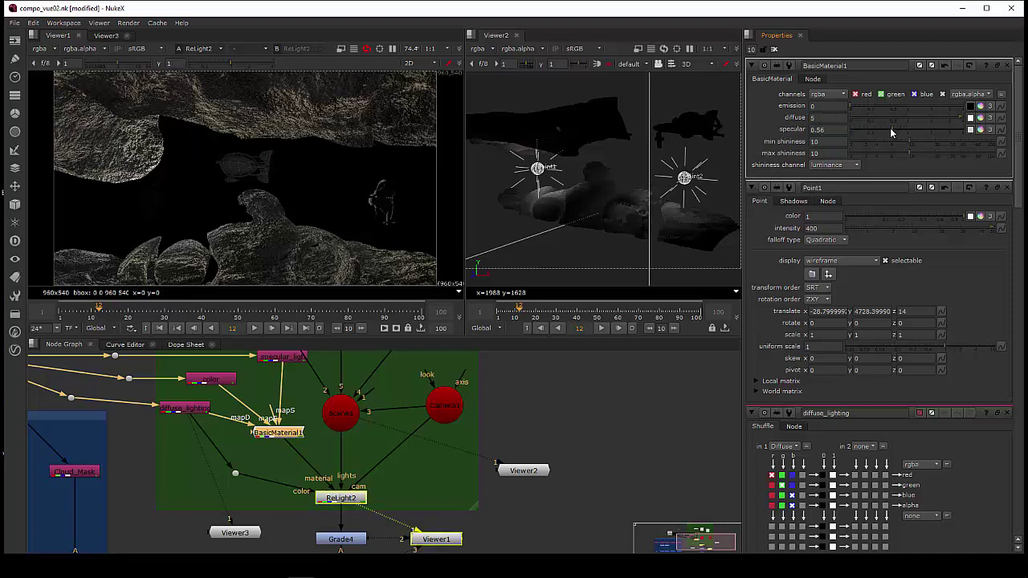
type("0")
key("Return")
left_click_drag(853, 135, 922, 137)
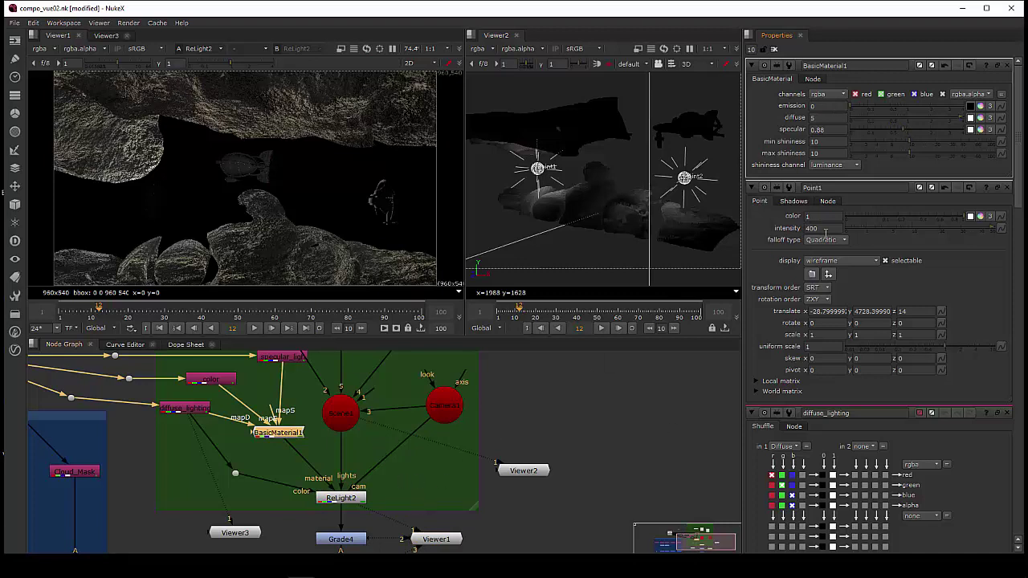
Set the Point1 light's intensity to 4000.
left_click_drag(832, 229, 778, 228)
type("4000")
key("Return")
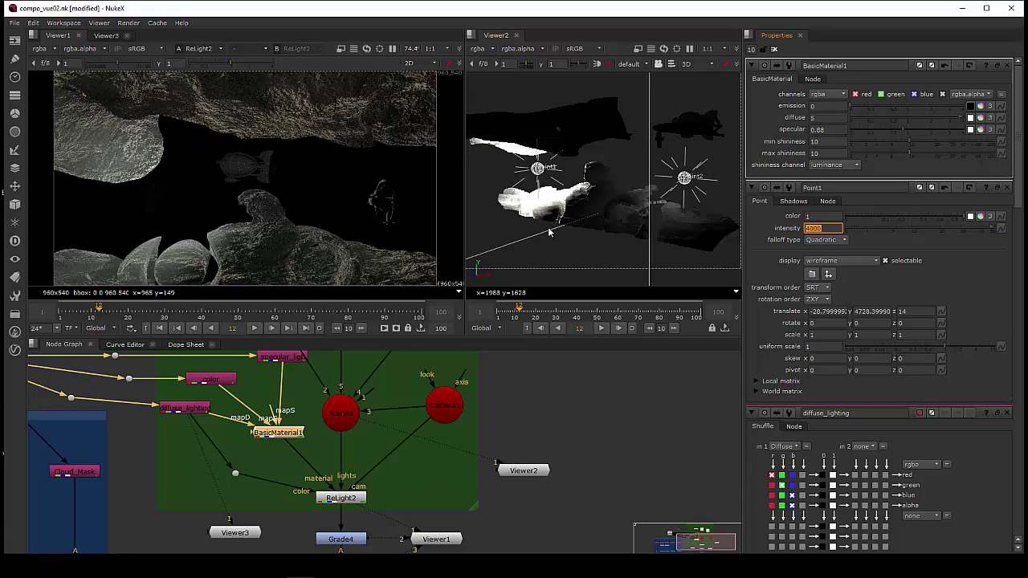
right_click_drag(559, 259, 618, 197, "alt")
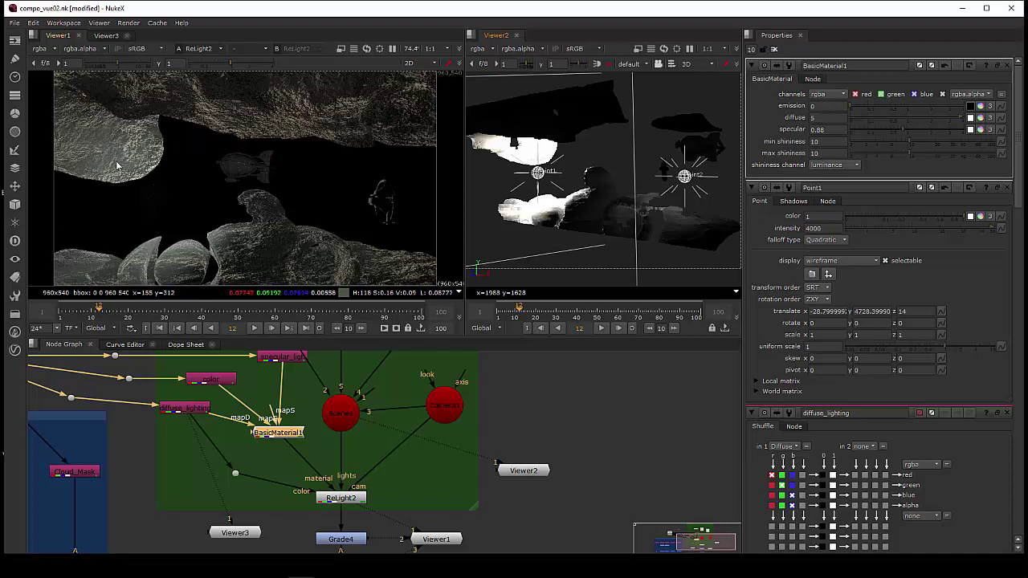
Set BasicMaterial1's diffuse to 0.54 and its specular to 10.
left_click(887, 118)
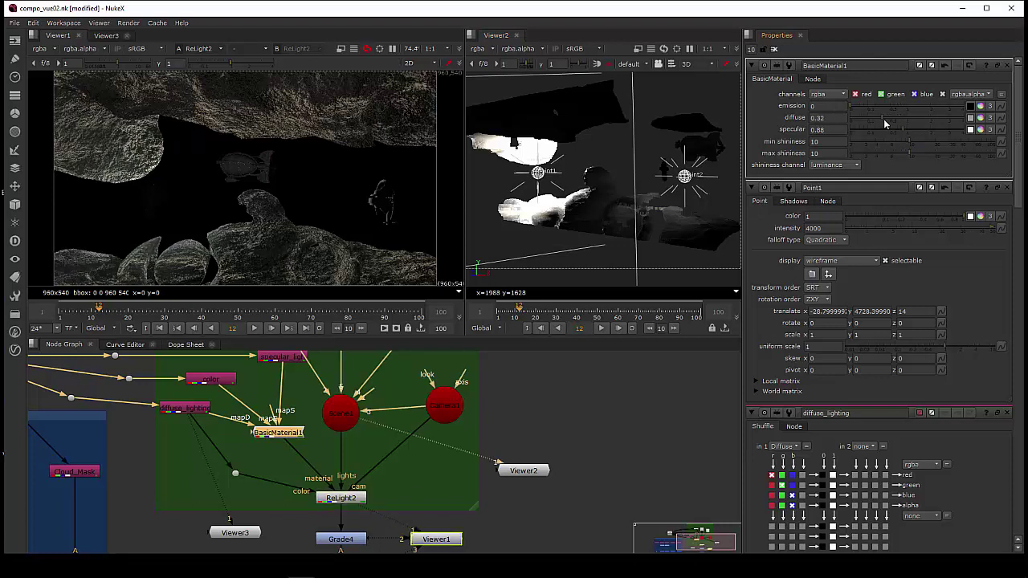
left_click(914, 118)
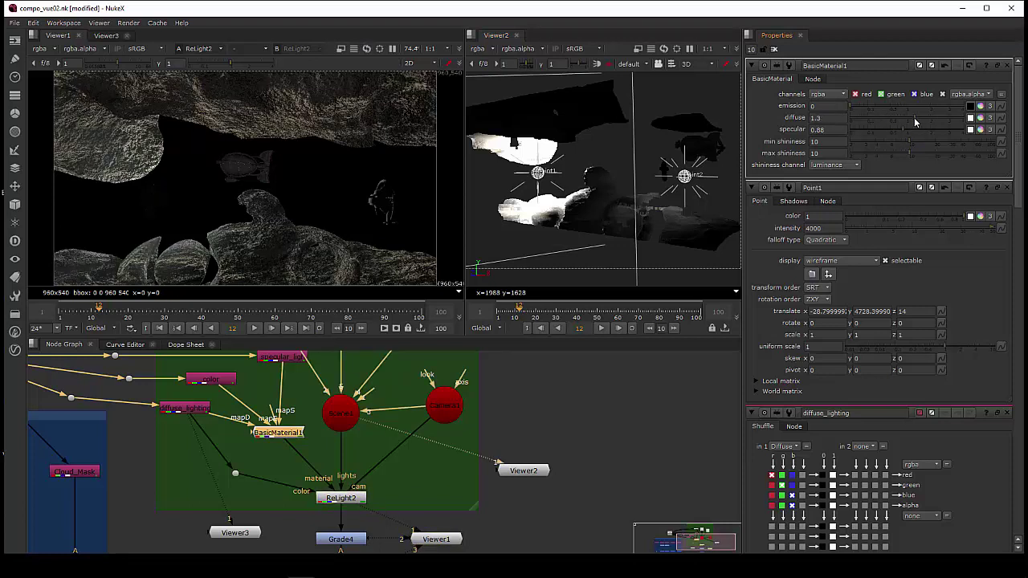
left_click_drag(913, 117, 906, 117)
left_click_drag(907, 117, 891, 117)
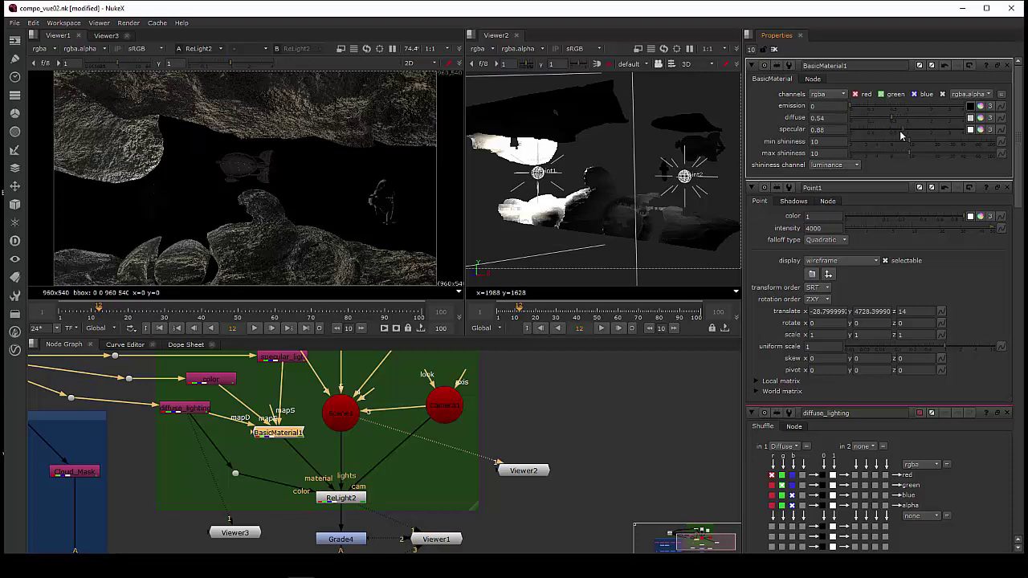
left_click(903, 128)
left_click(832, 131)
key("Return")
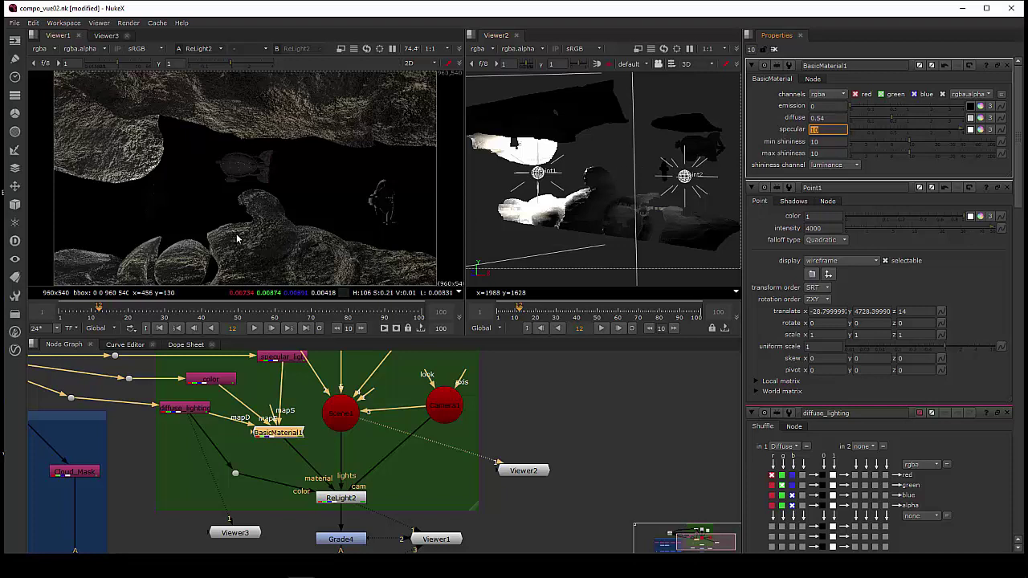
Open the Point2 light's settings and set its intensity to 4000.
middle_click_drag(376, 439, 377, 416)
left_click(340, 498)
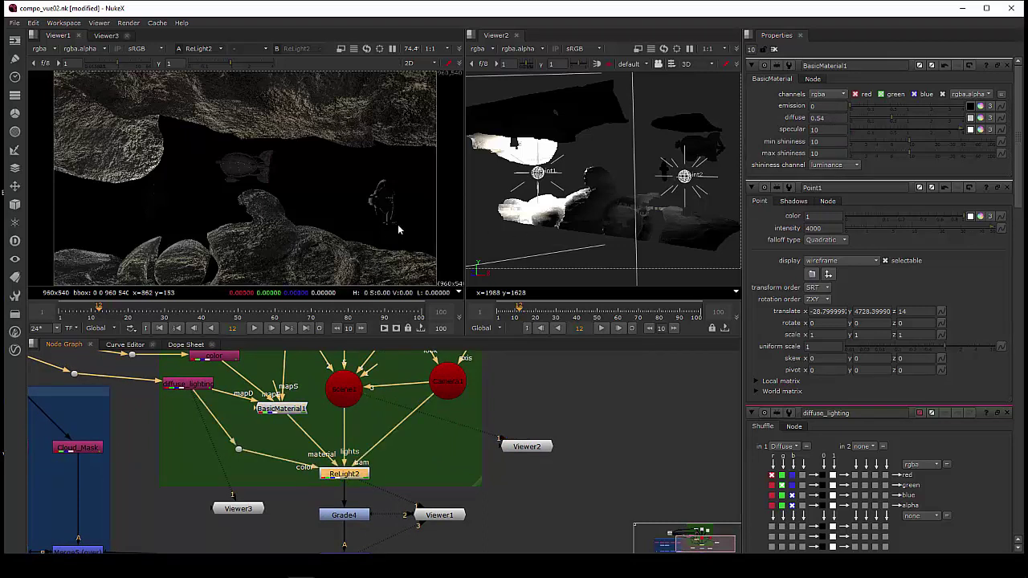
left_click(685, 177)
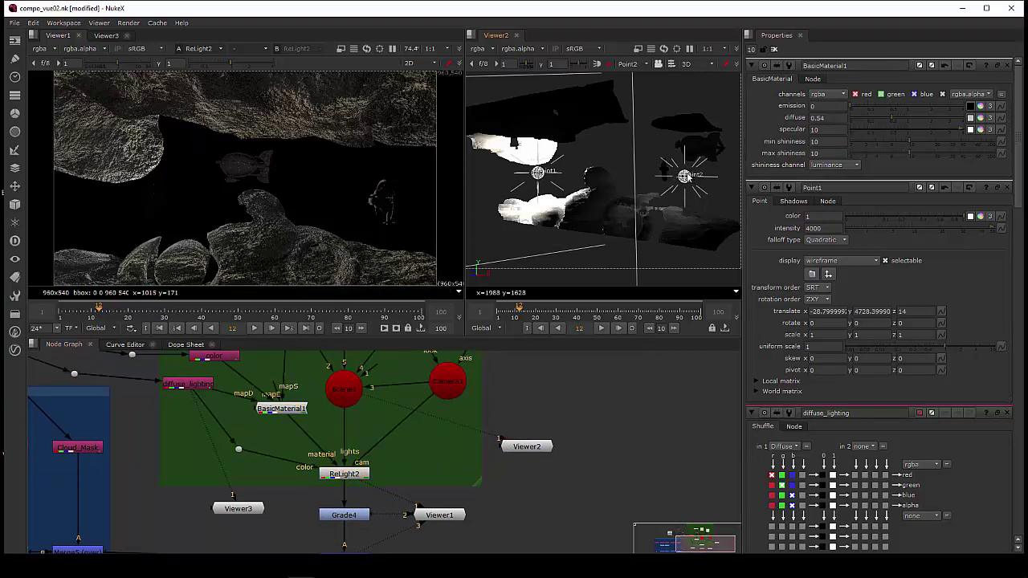
double_click(684, 176)
left_click(819, 106)
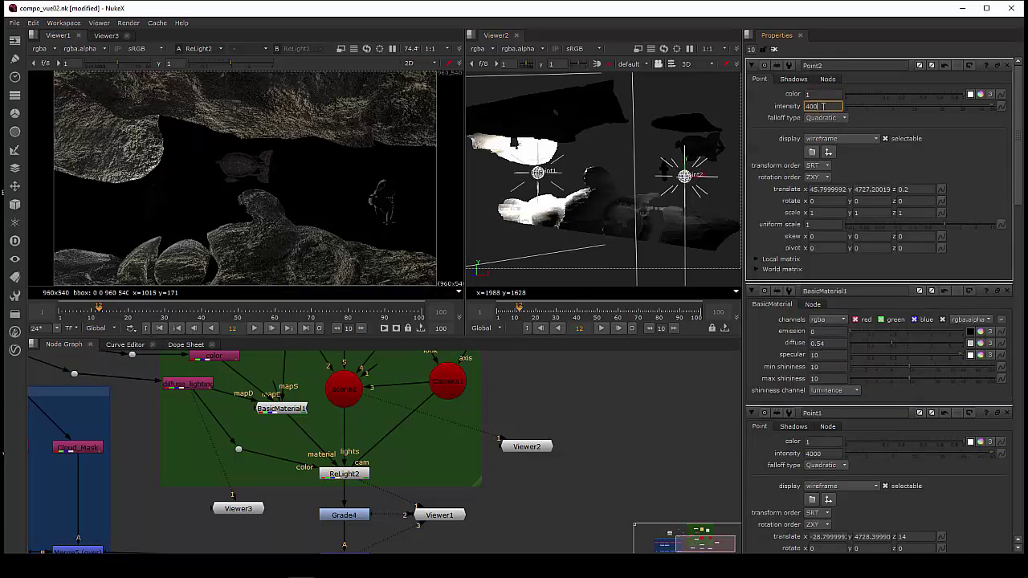
left_click_drag(822, 106, 786, 107)
type("4000")
key("Return")
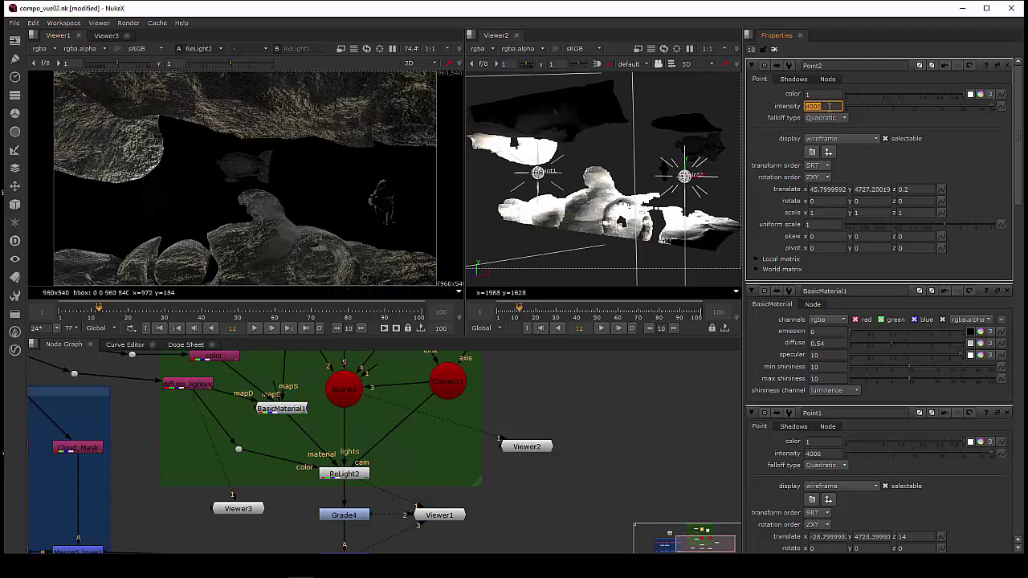
Set Point2's intensity to 400 and lower the light to a y translation of 4724.
type("400")
key("Return")
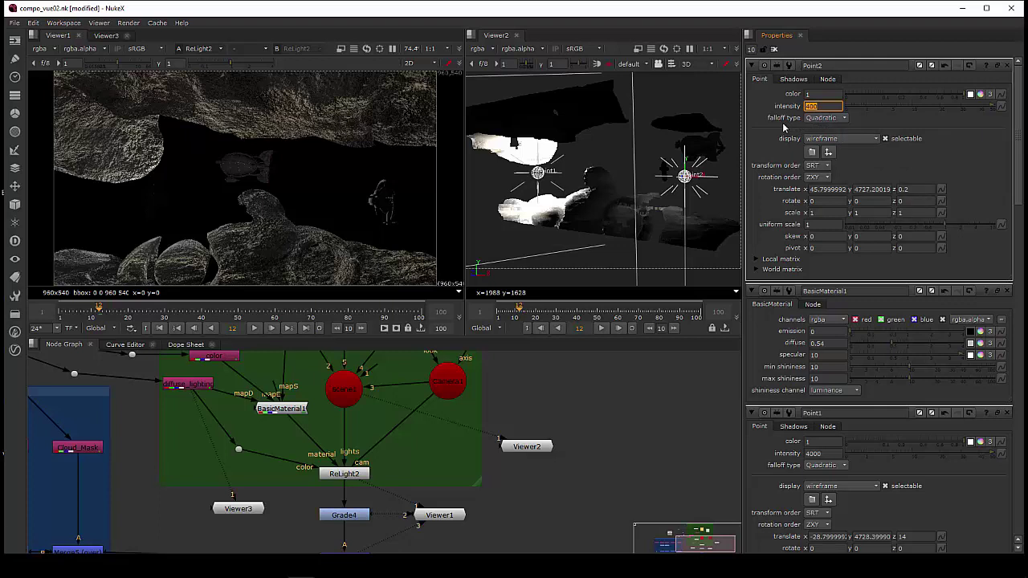
right_click_drag(721, 184, 618, 195, "alt")
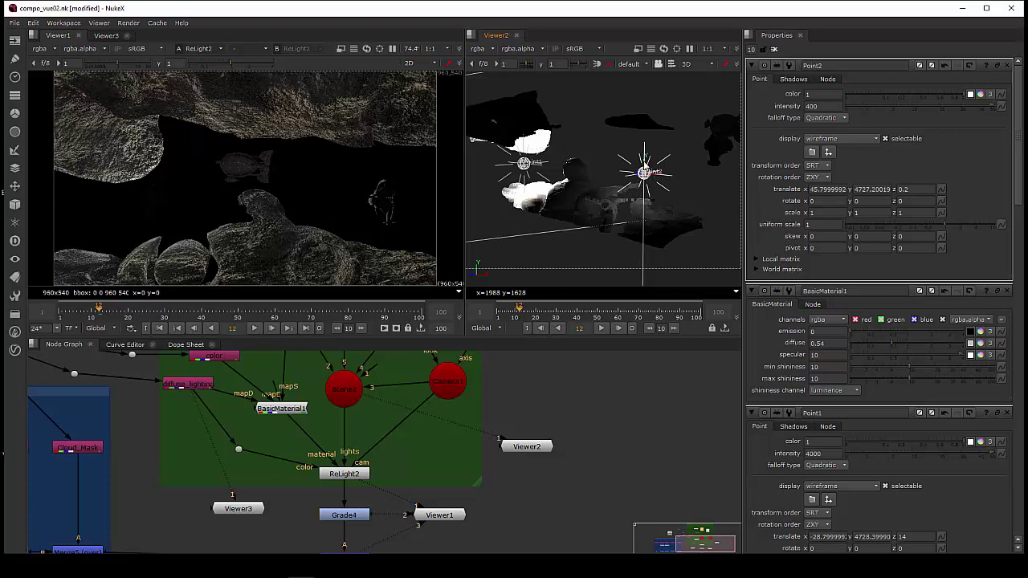
left_click_drag(651, 171, 647, 177)
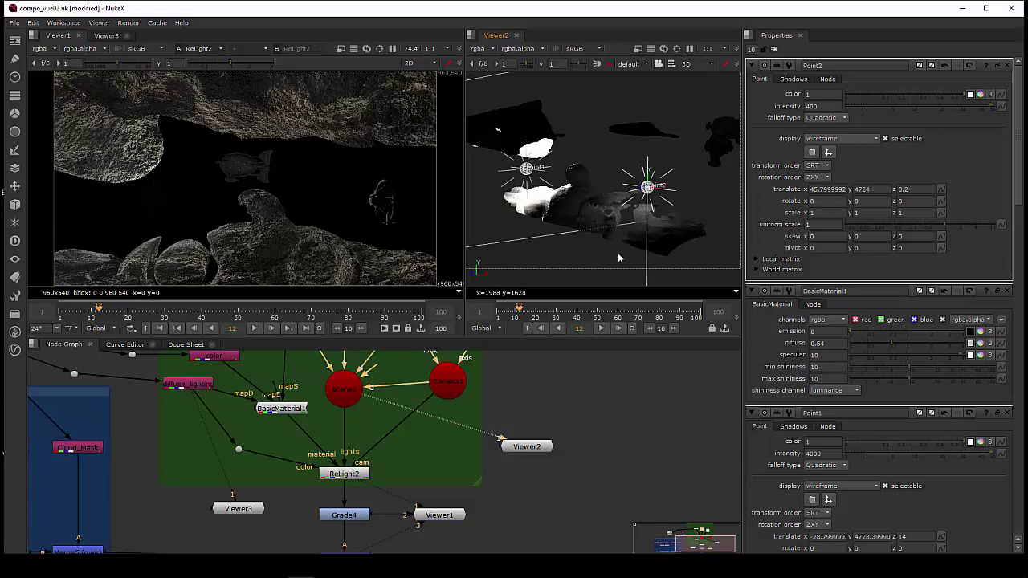
left_click_drag(617, 252, 705, 231, "ctrl")
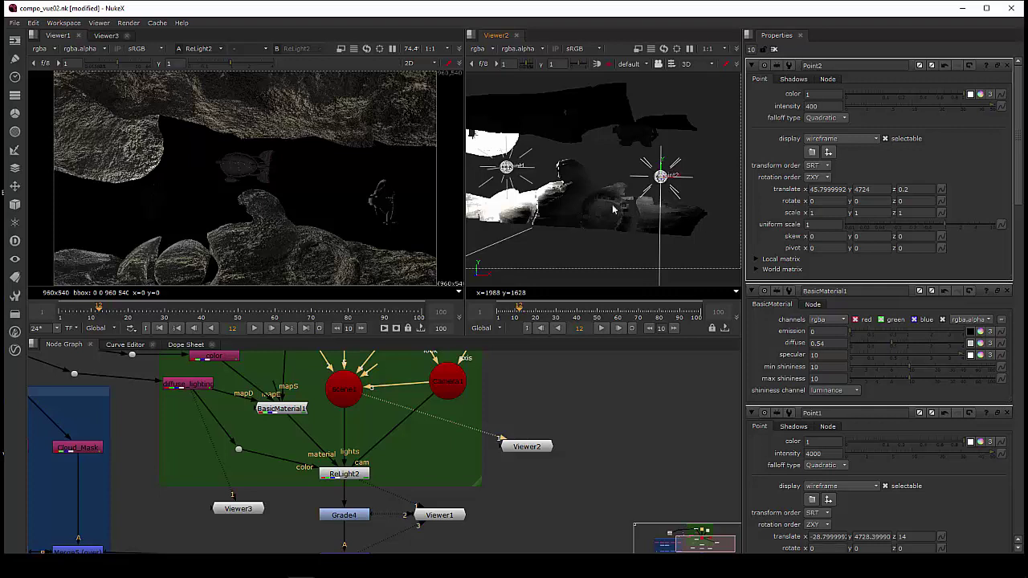
Bring Point1's settings to the front and set the light's intensity to 1000.
left_click(507, 168)
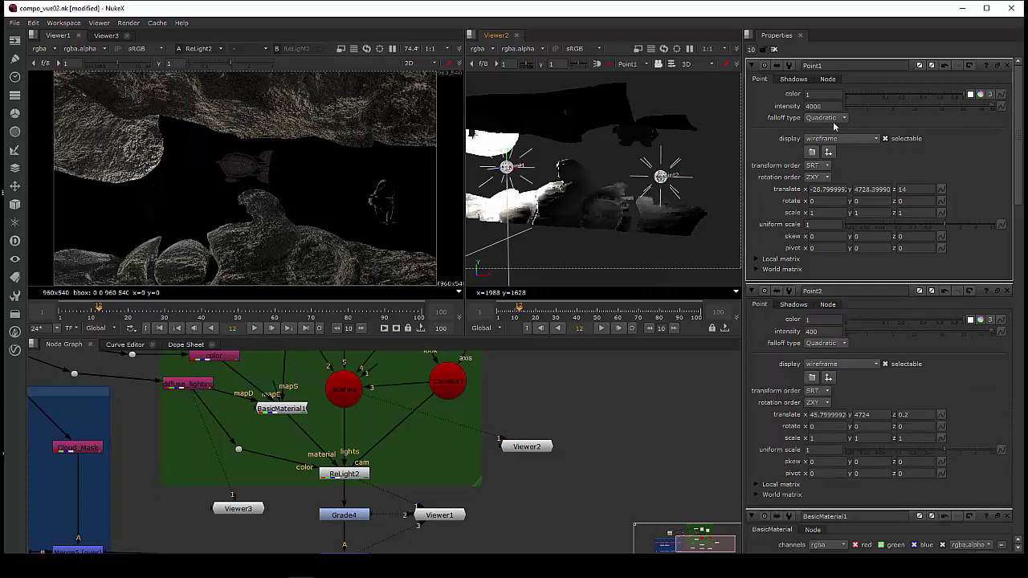
double_click(832, 107)
type("10")
key("Return")
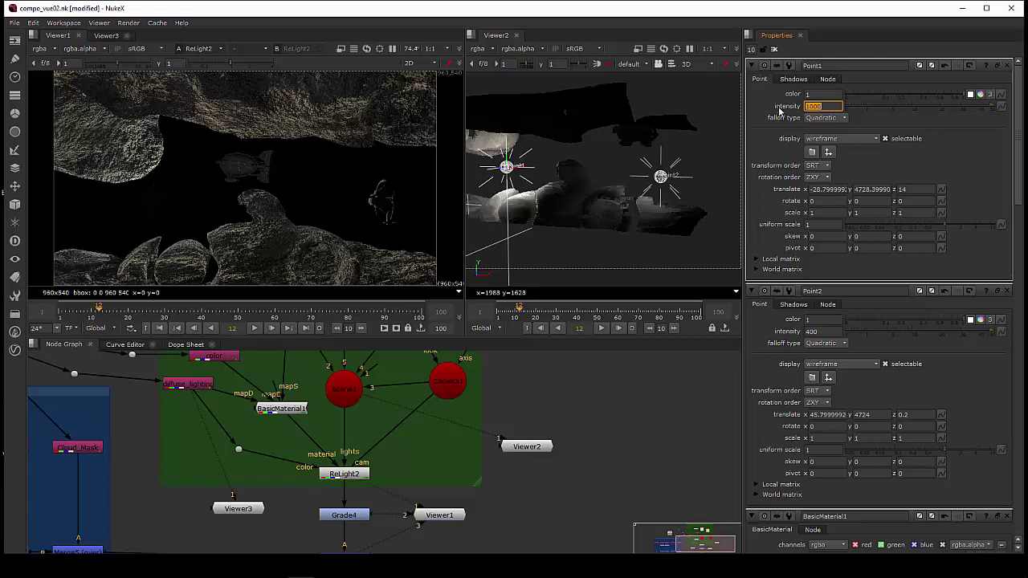
scroll(646, 228, "up", 2)
scroll(578, 210, "down", 2)
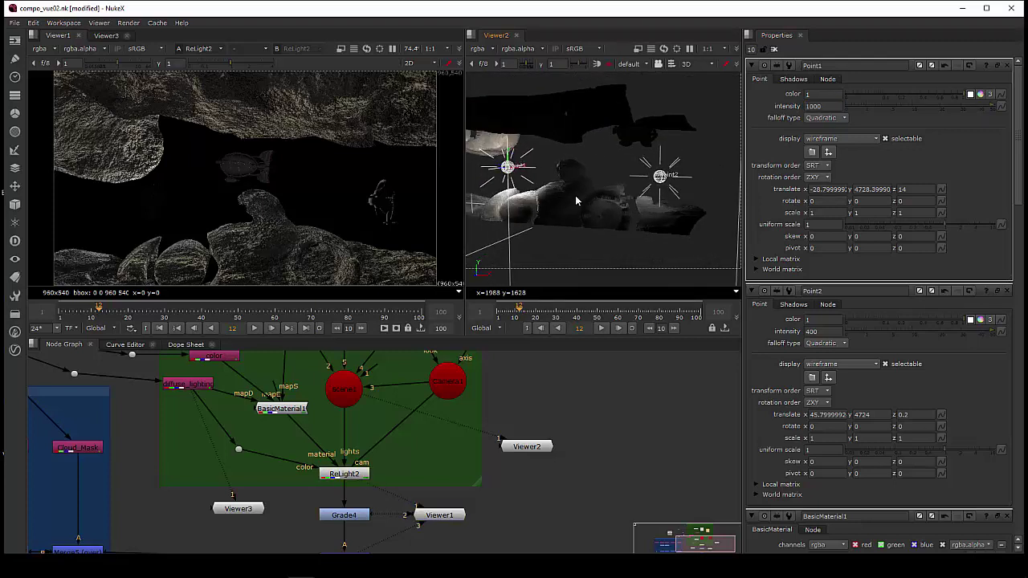
scroll(575, 195, "up", 4)
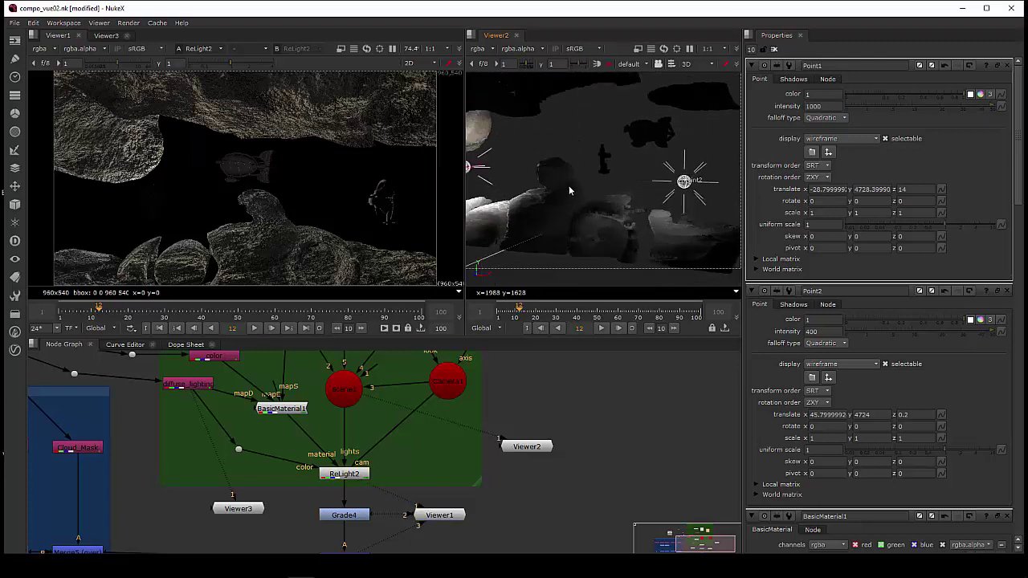
left_click_drag(571, 186, 583, 220, "ctrl")
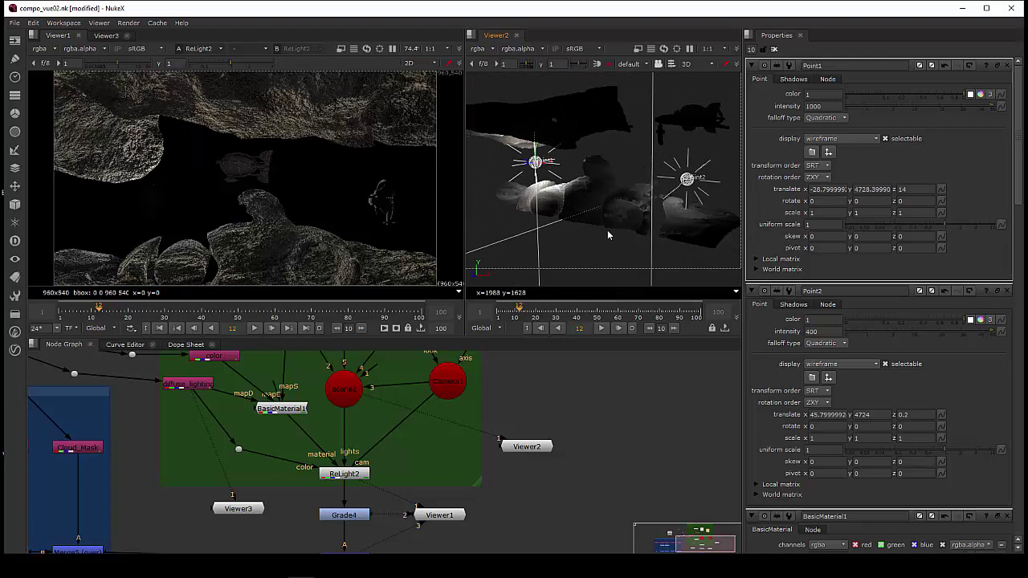
left_click_drag(607, 230, 612, 200, "ctrl")
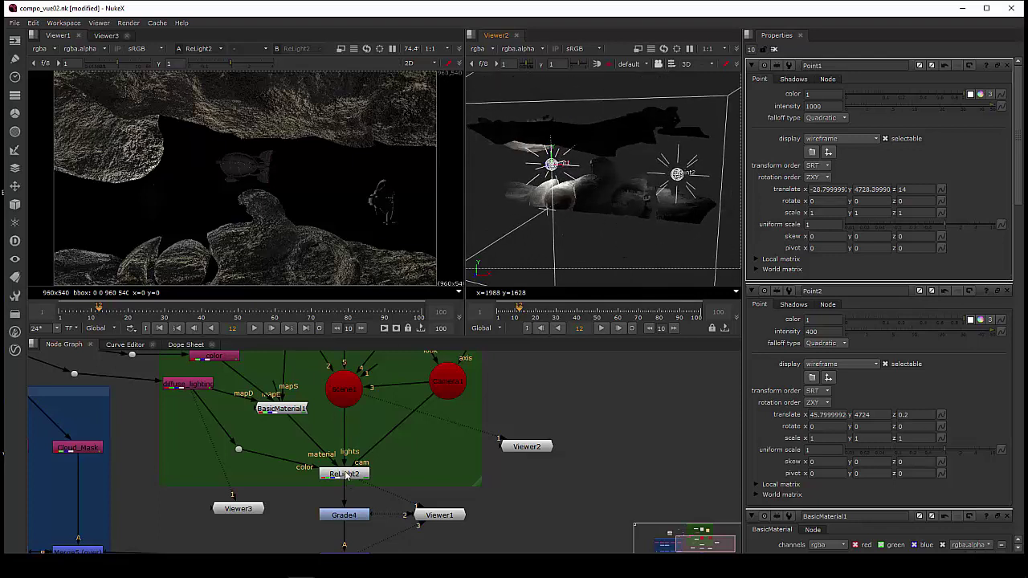
Select Grade4 and show its output in Viewer1.
left_click(358, 518)
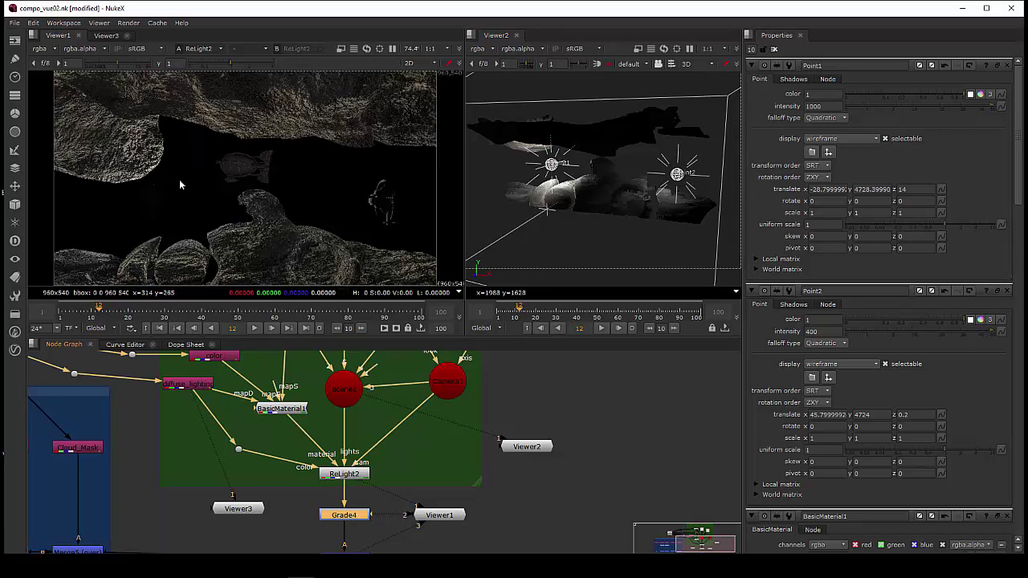
left_click(207, 49)
left_click(207, 70)
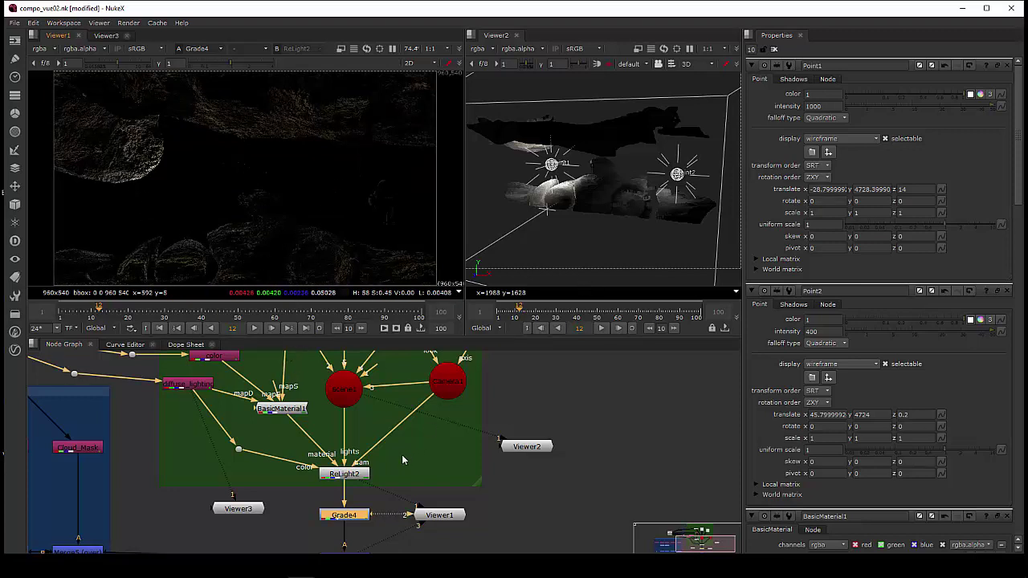
Open Grade4's settings and set its offset to -0.1 and gamma to 0.8.
middle_click_drag(366, 514, 361, 458)
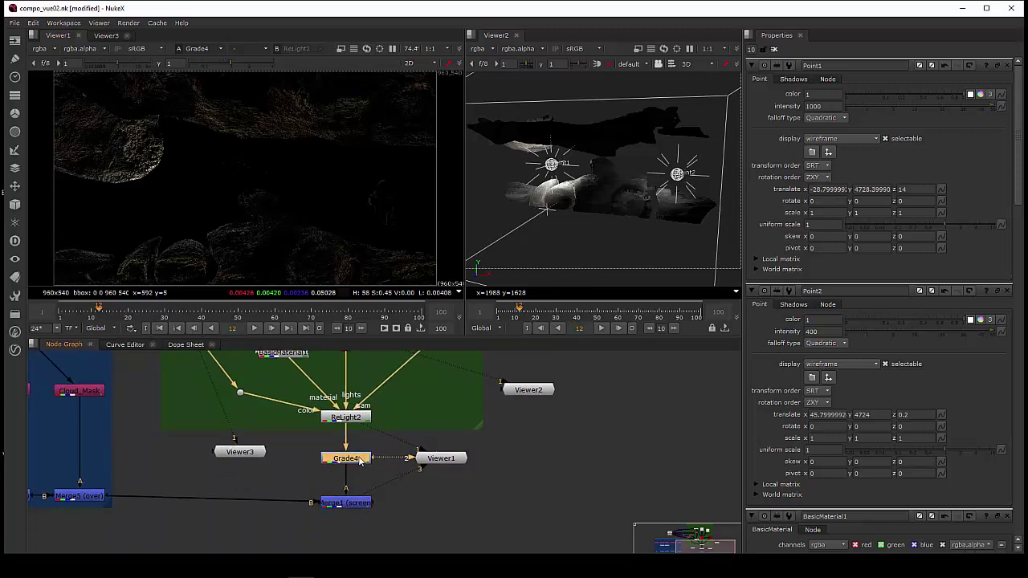
double_click(347, 458)
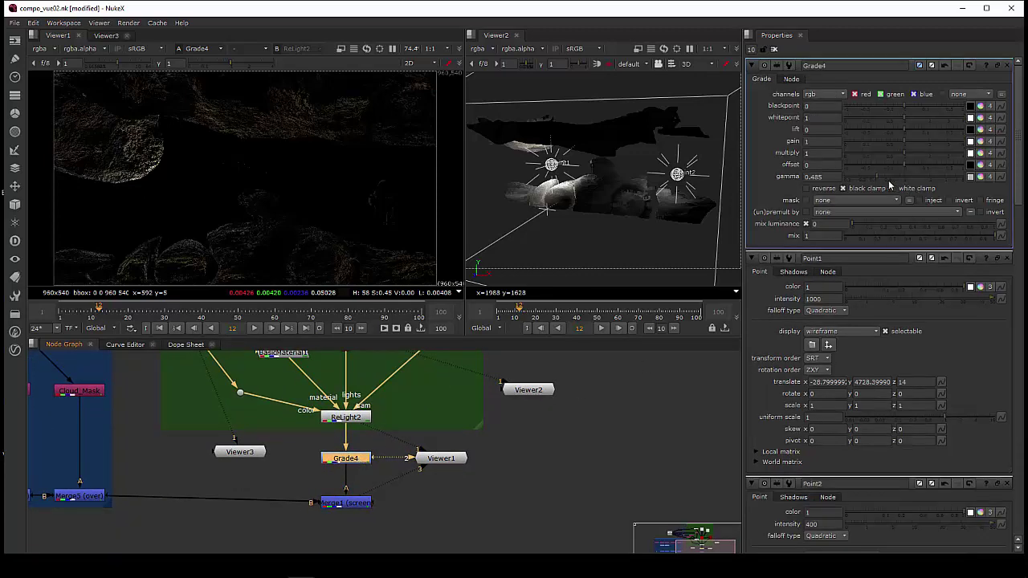
left_click(892, 177)
left_click(887, 164)
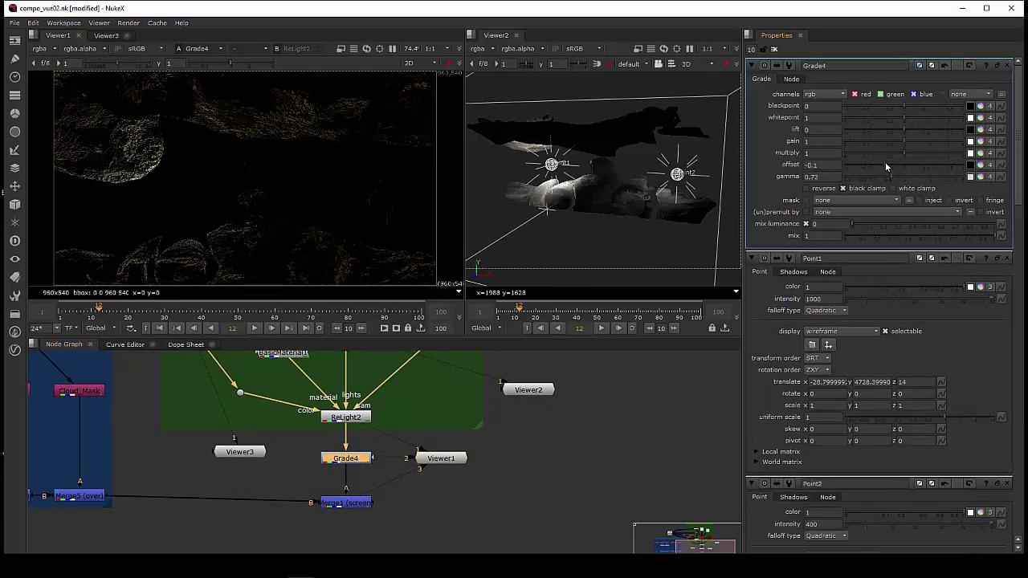
left_click(892, 178)
left_click_drag(889, 178, 897, 180)
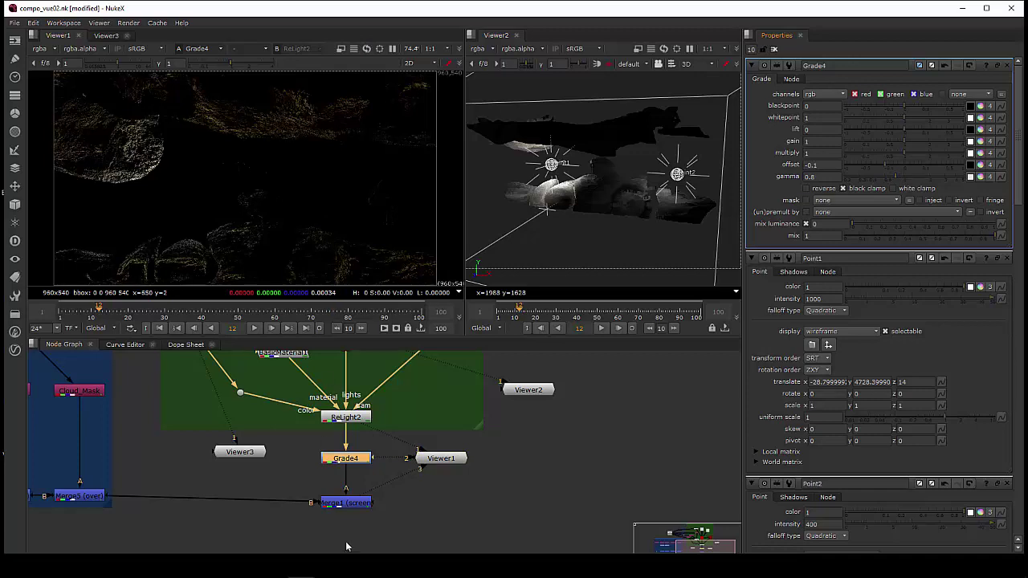
Show the Merge1 (screen) output in Viewer1 and disable the Merge1 node to compare the image without relighting.
mouse_move(292, 449)
middle_mouse_down()
mouse_move(307, 488)
mouse_move(281, 454)
middle_mouse_up()
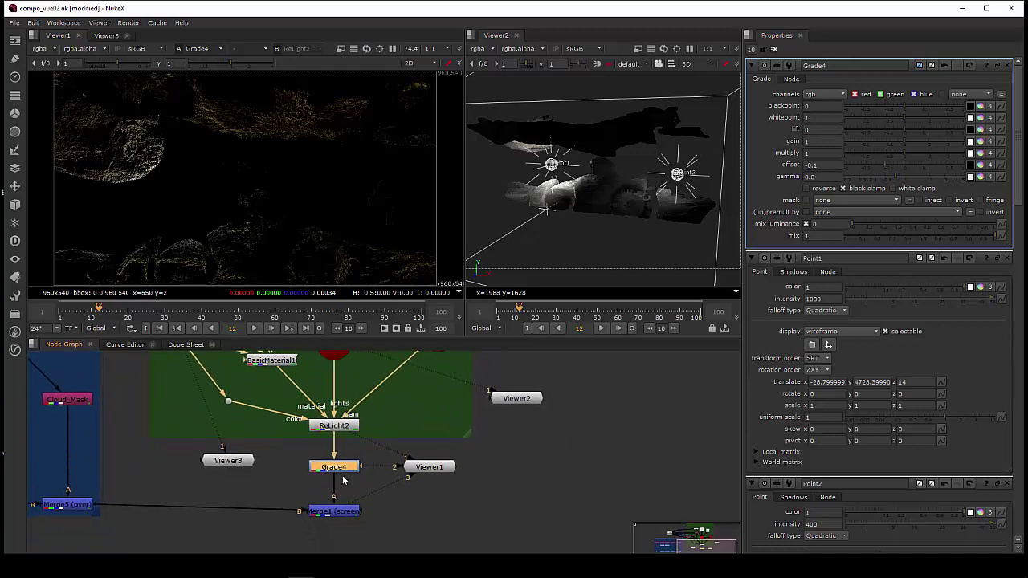
left_click(332, 512)
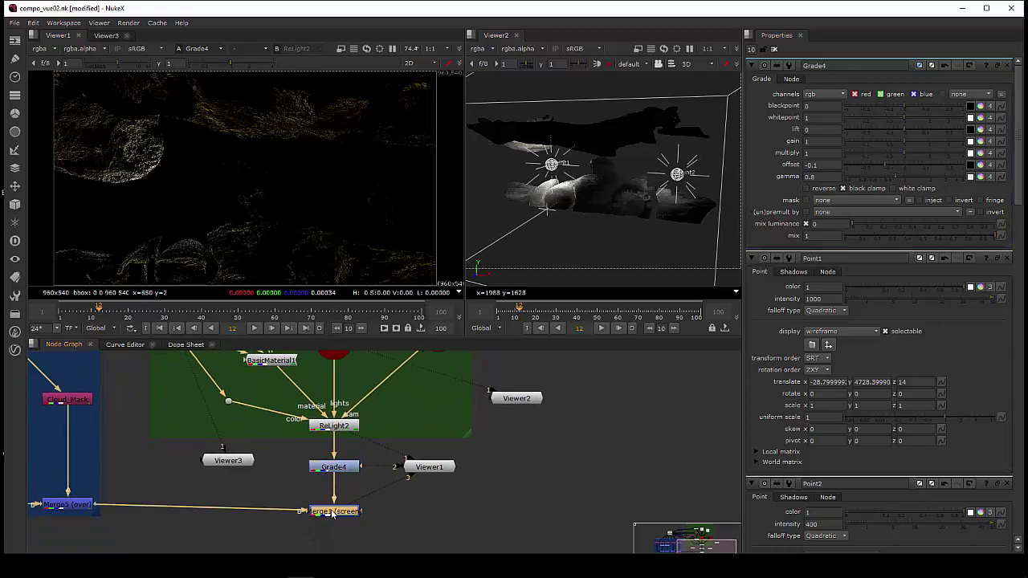
left_click(222, 50)
left_click(212, 81)
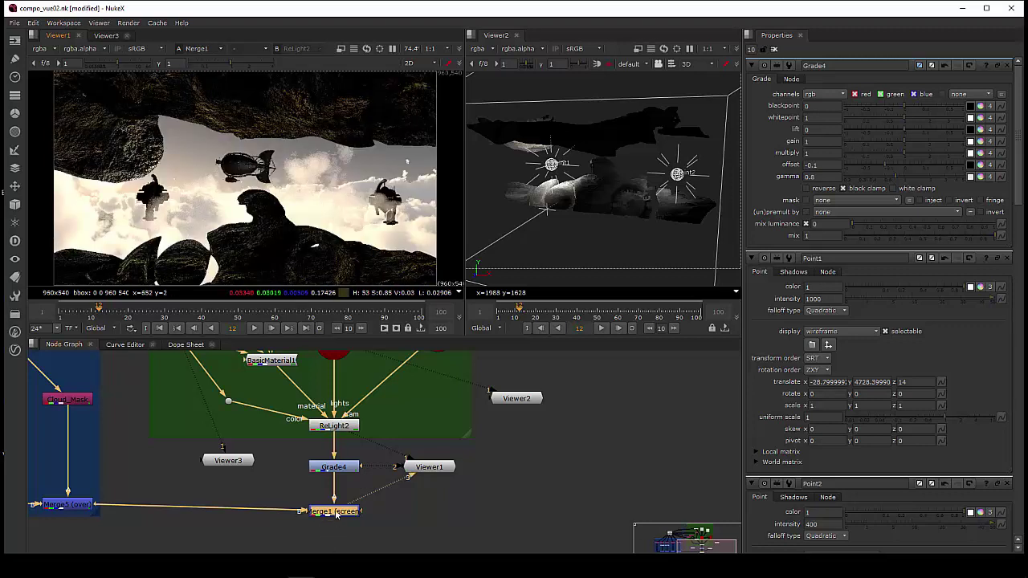
key("d")
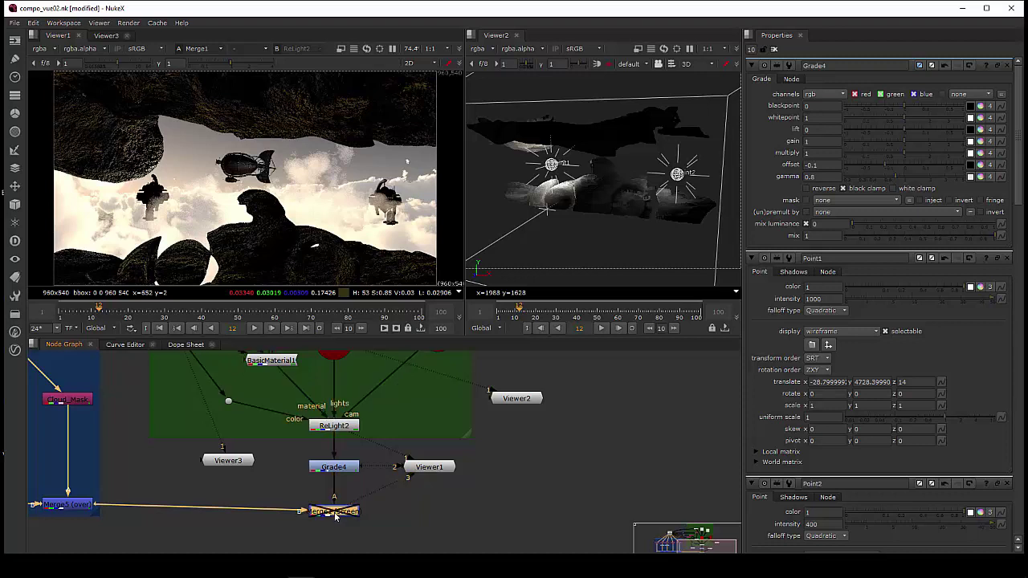
Toggle the Merge1 (screen) node off and on to compare the image with and without relighting, leaving it enabled.
key("d")
key("d")
key("d")
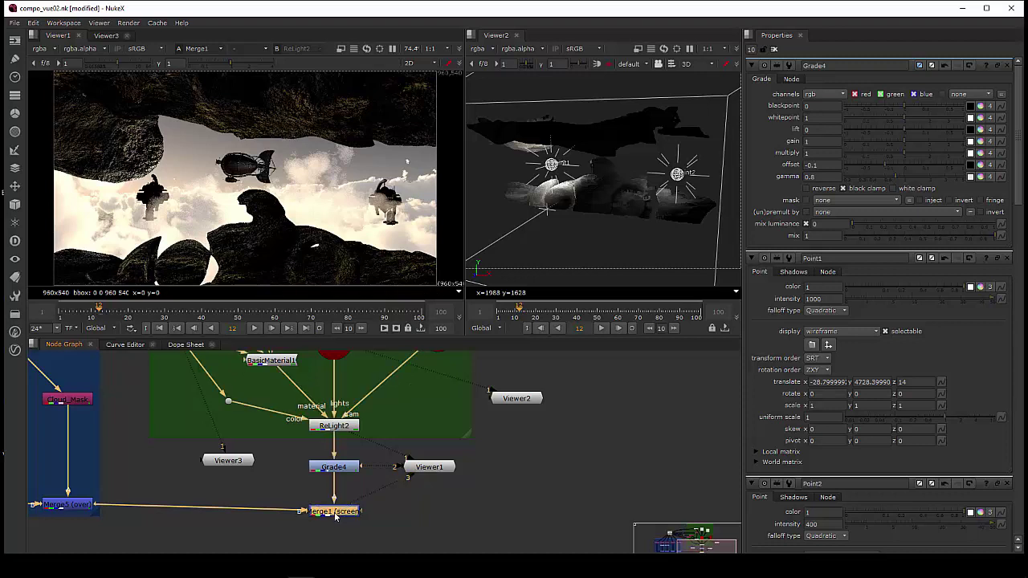
key("d")
key("d")
Enable the disabled Merge6 (over) node below the engins shuffle in the compositing group.
scroll(399, 495, "down", 5)
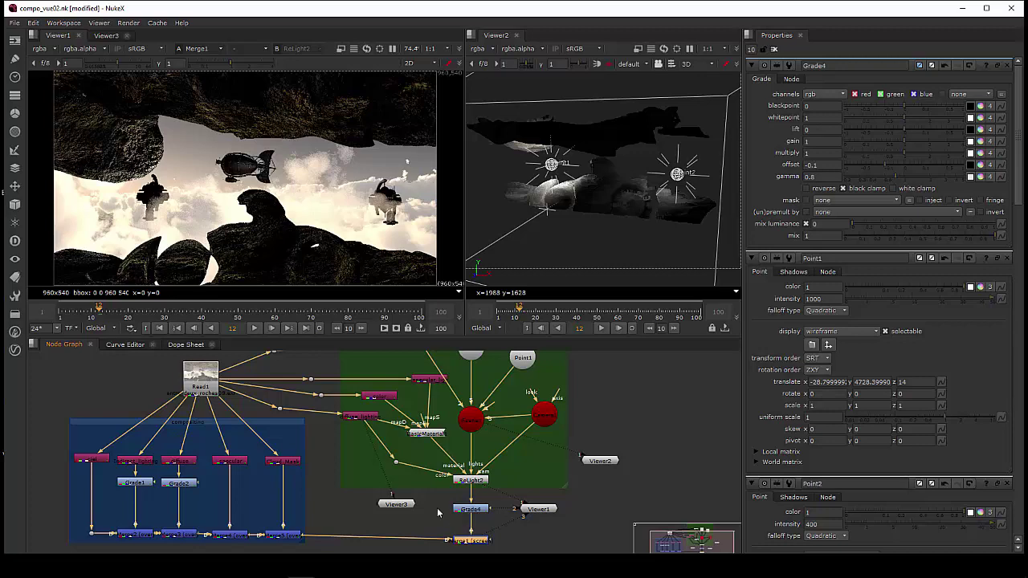
scroll(358, 496, "down", 2)
scroll(335, 486, "up", 4)
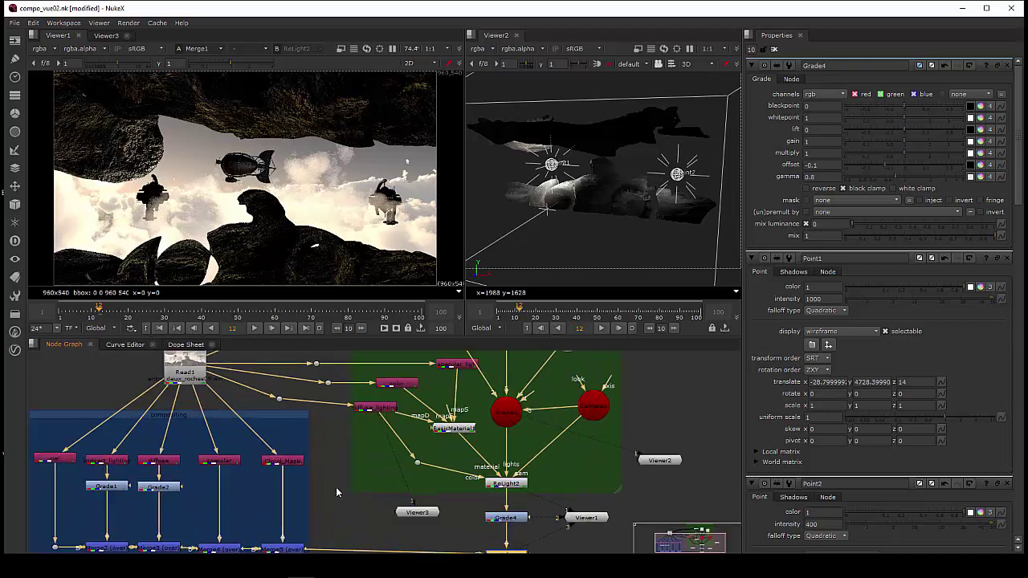
middle_click_drag(403, 461, 358, 441)
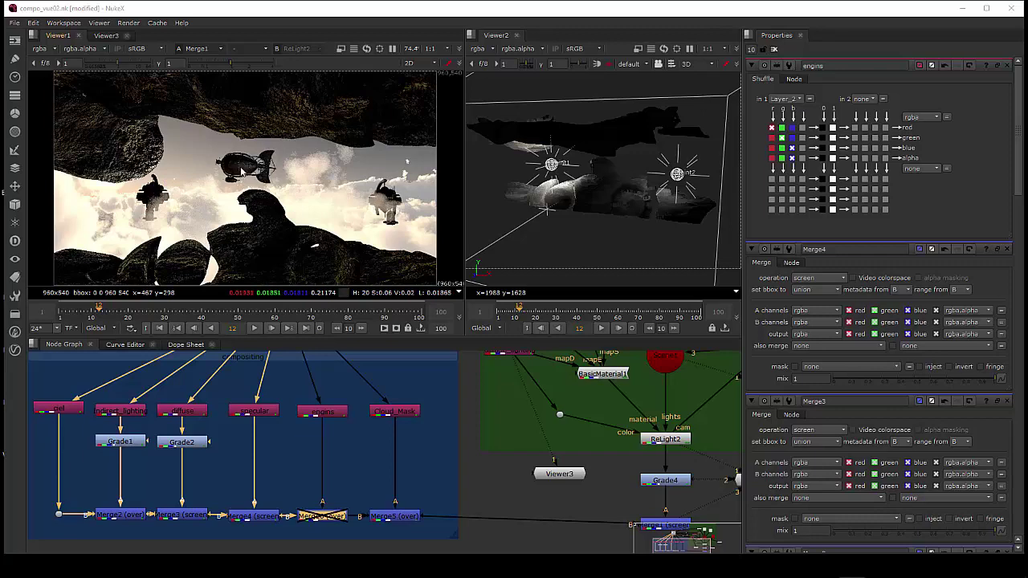
left_click(328, 415)
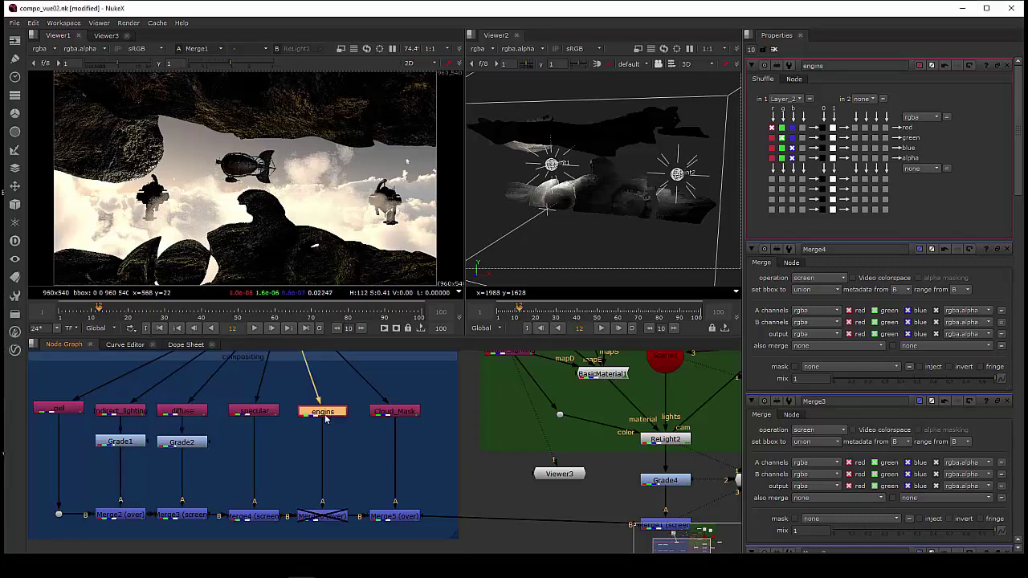
middle_click_drag(325, 417, 323, 448)
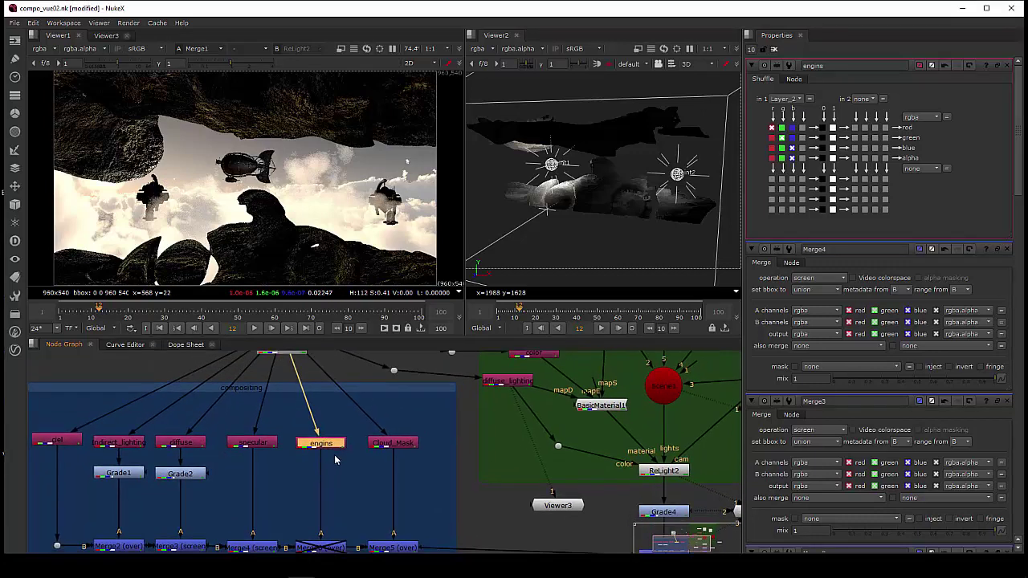
scroll(338, 459, "down", 3)
left_click(320, 495)
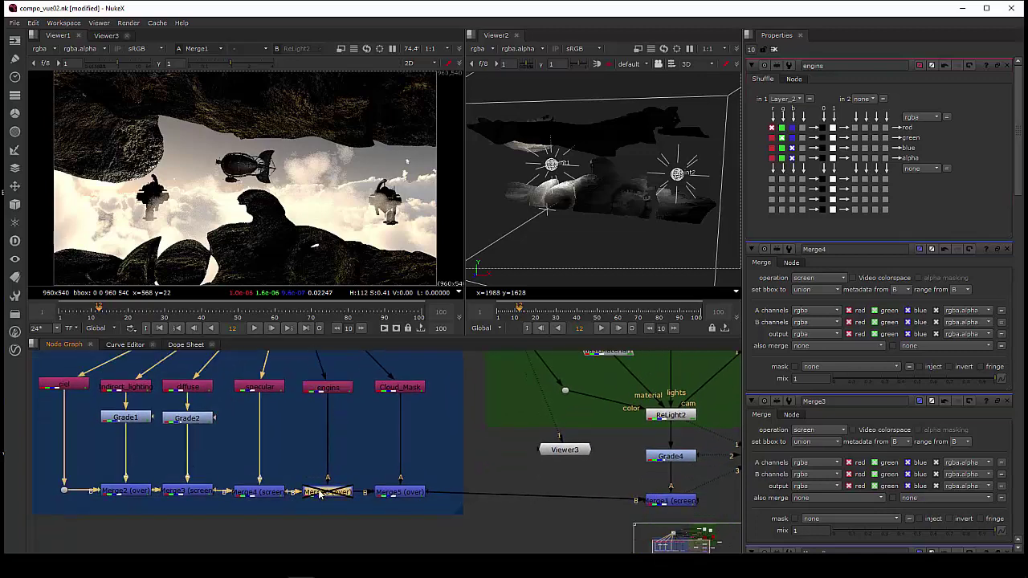
key("d")
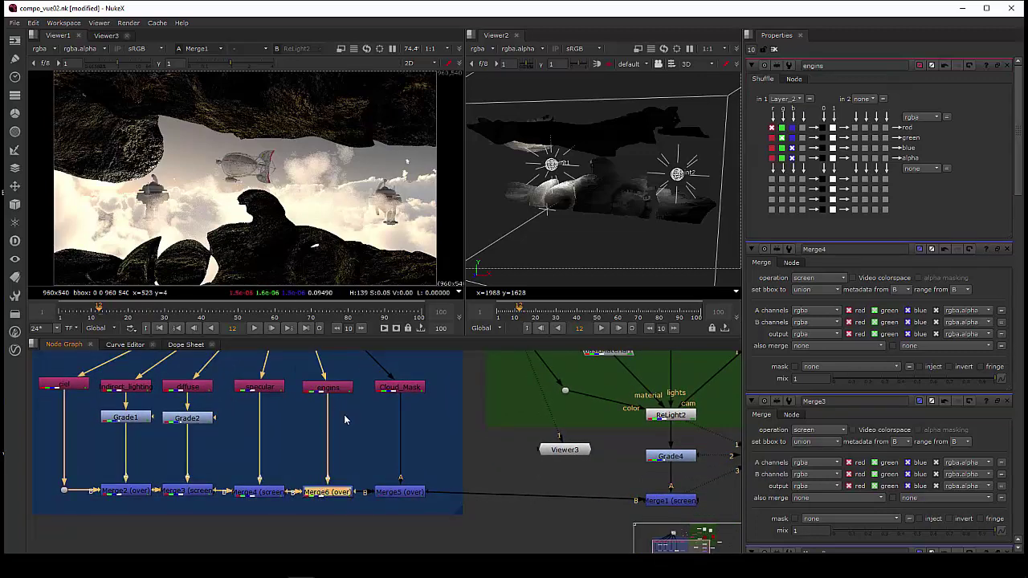
Insert a Grade node between the engins shuffle and Merge6, and set its gamma to 0.58.
left_click(338, 391)
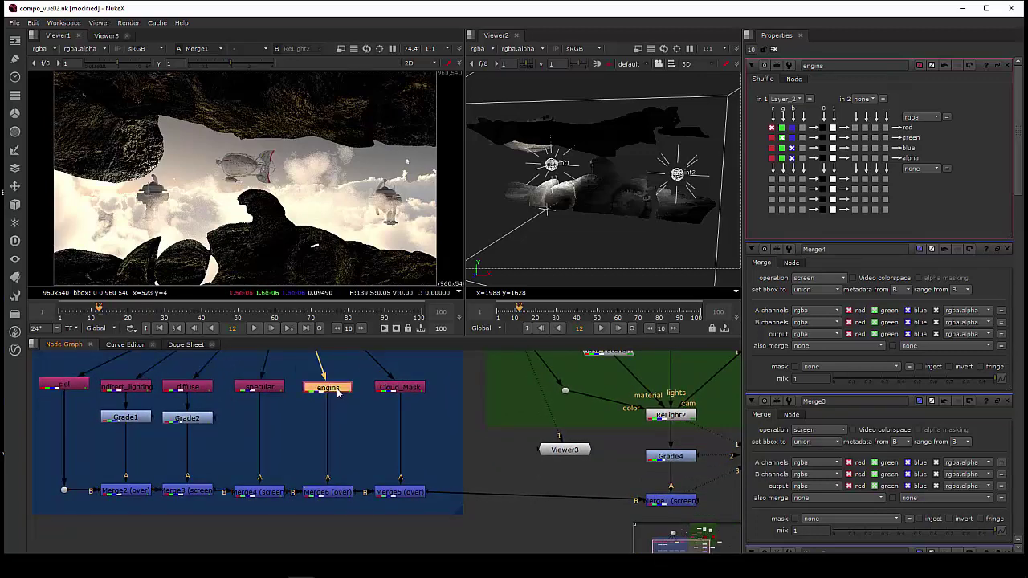
left_click(318, 434)
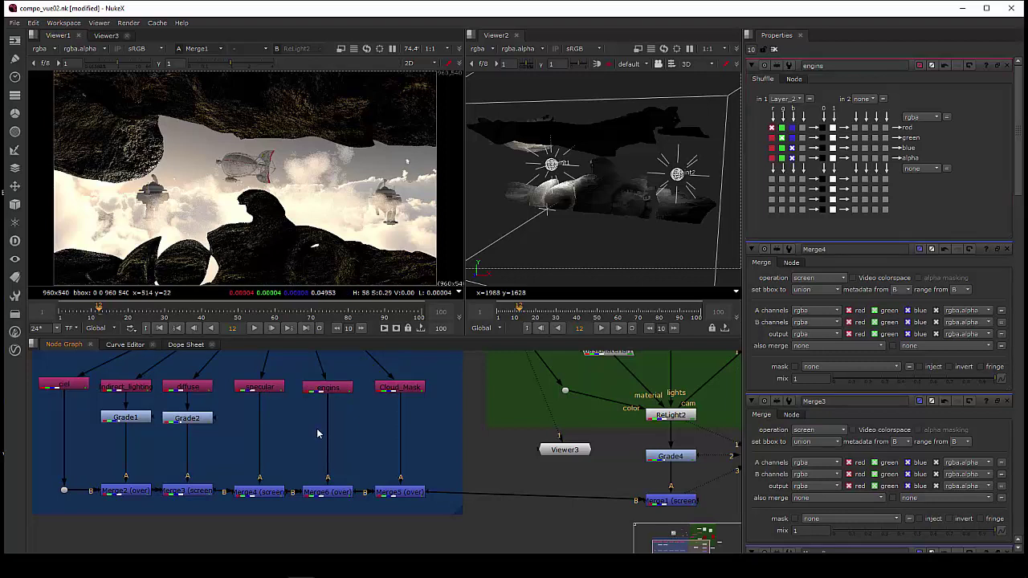
key("Tab")
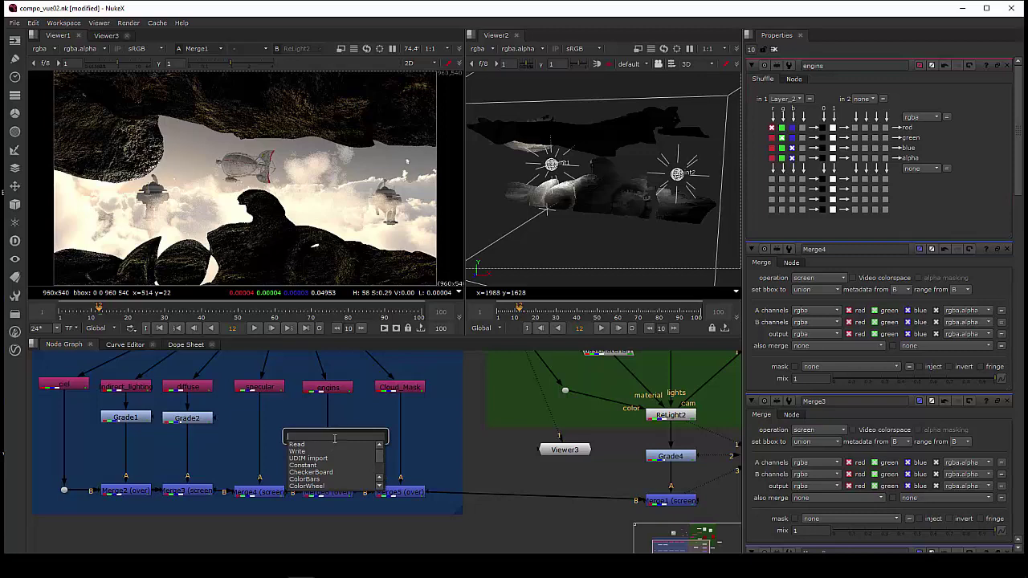
type("grade")
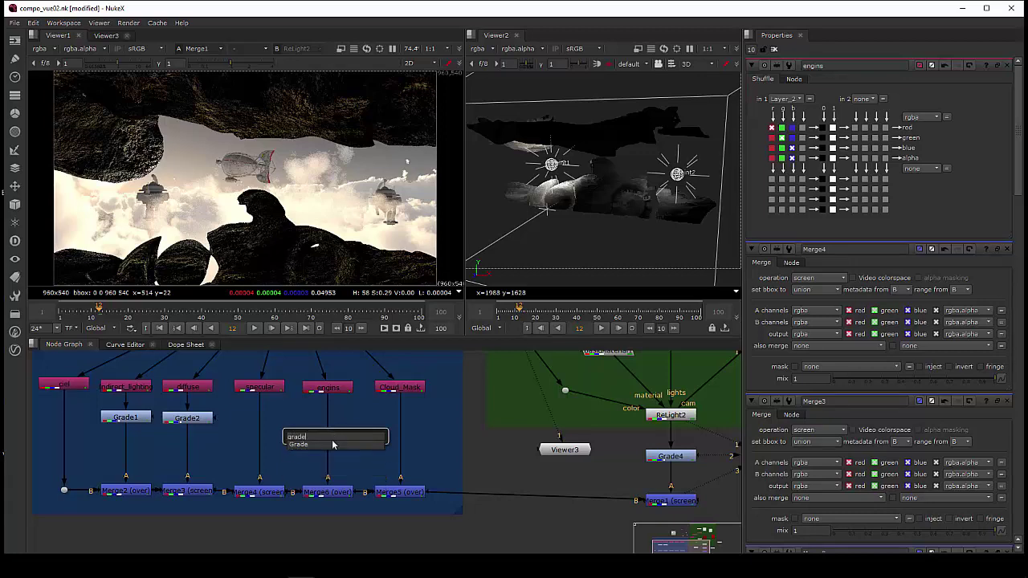
left_click(333, 445)
left_click_drag(361, 438, 345, 435)
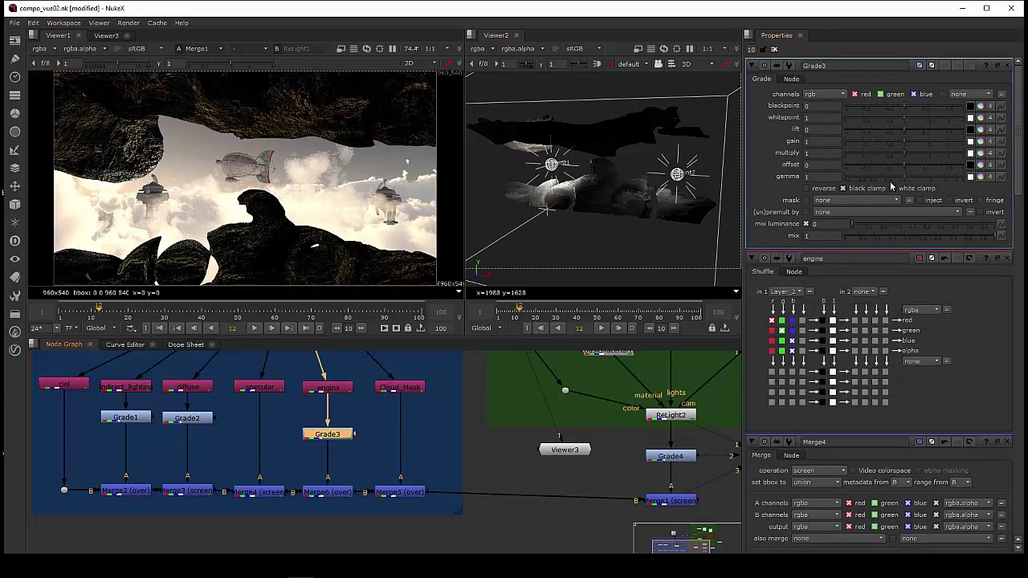
left_click(887, 178)
left_click_drag(885, 181, 884, 183)
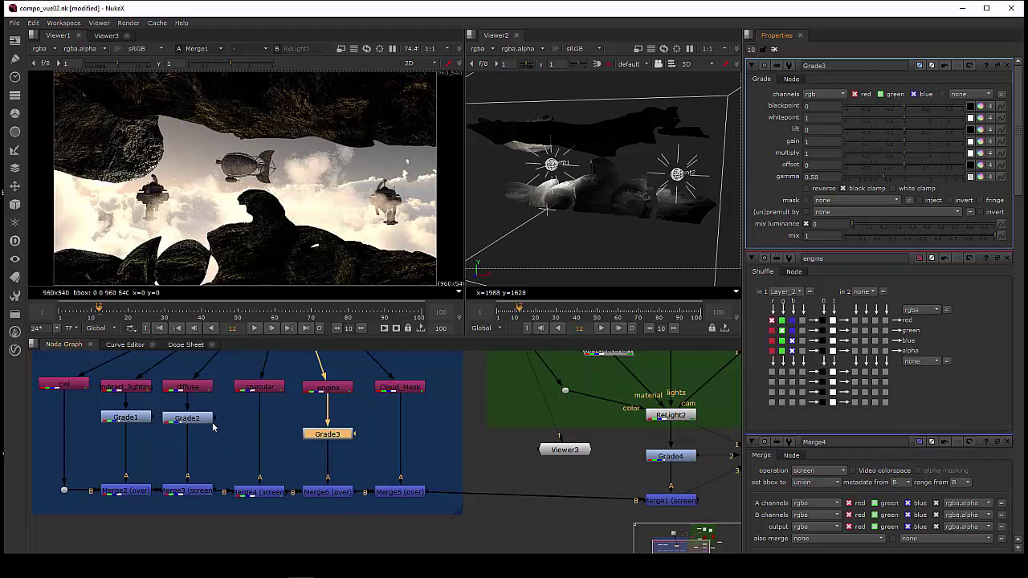
scroll(213, 427, "down", 5)
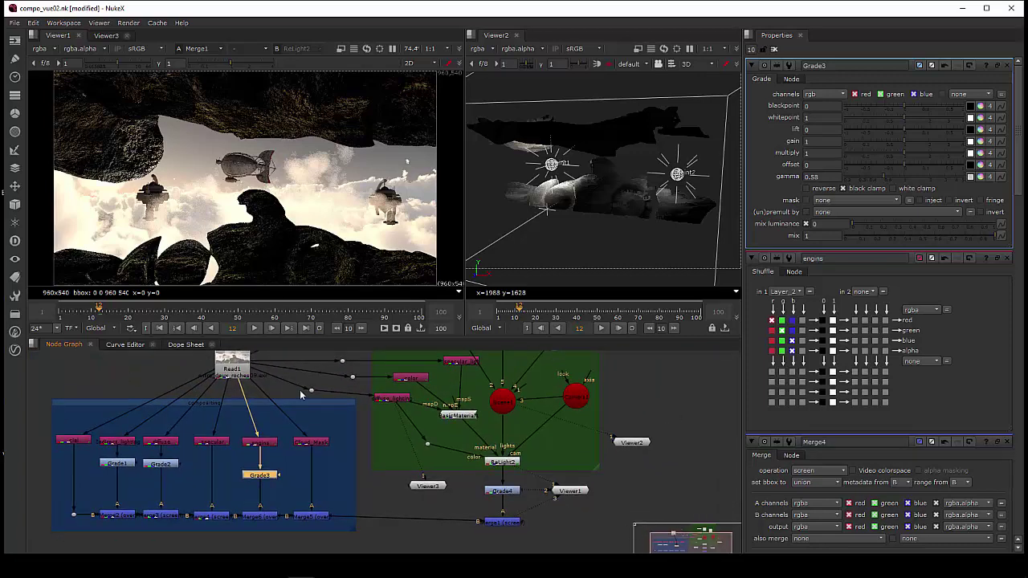
middle_click_drag(448, 433, 395, 441)
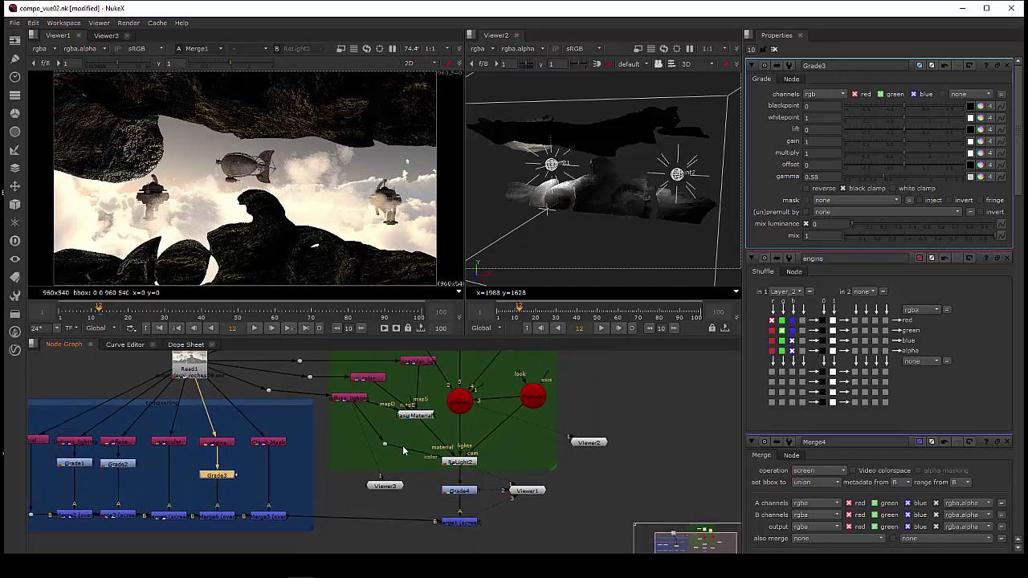
scroll(403, 444, "down", 3)
middle_click_drag(486, 461, 459, 516)
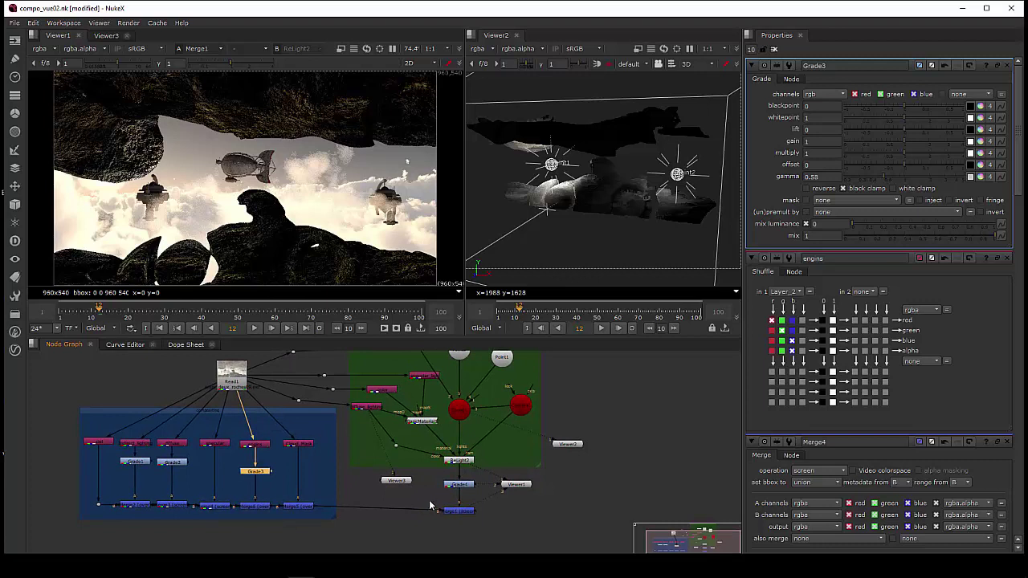